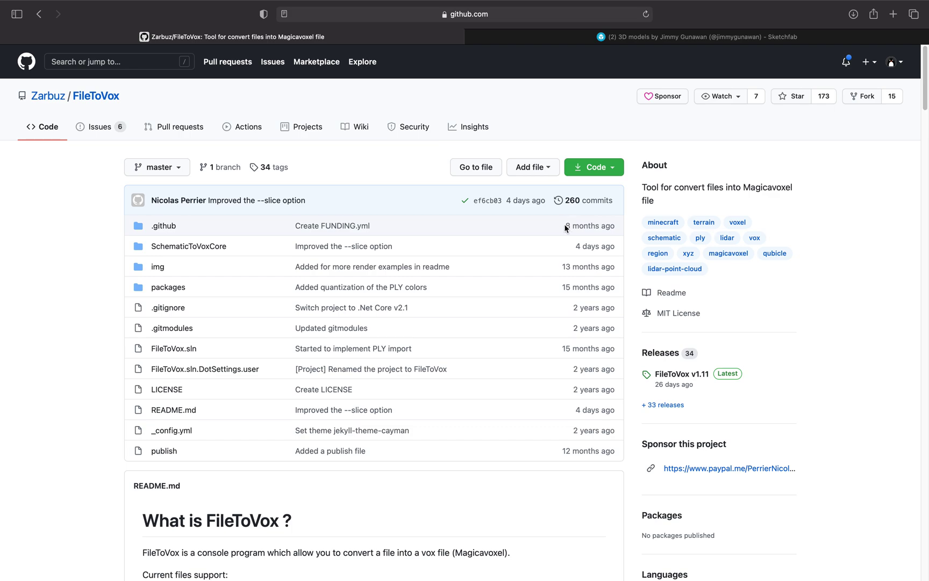
Switch from the FileToVox GitHub page to the Sketchfab Indian Chief Vintage 2016 Bike point cloud
scroll(545, 317, "down", 3)
scroll(542, 328, "down", 5)
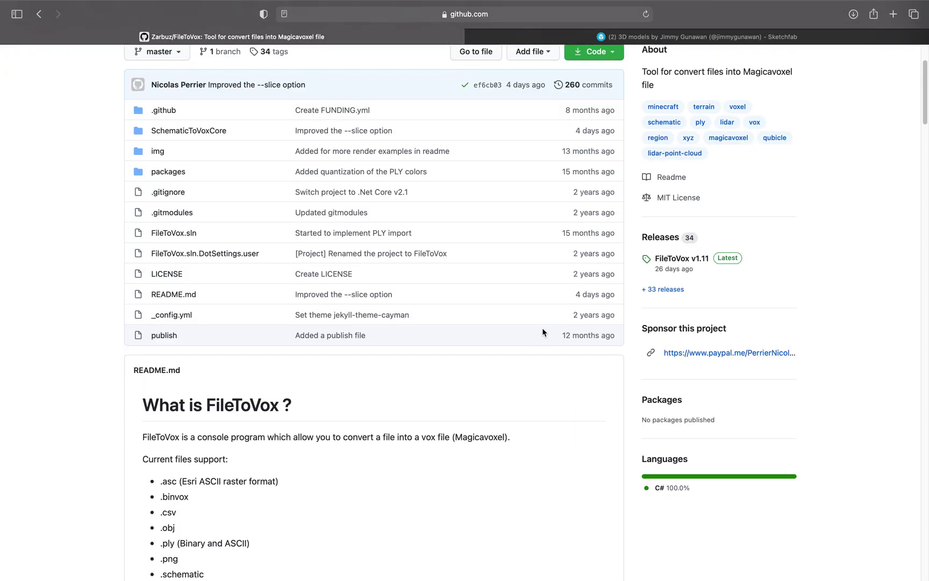
scroll(545, 329, "up", 4)
scroll(548, 329, "up", 4)
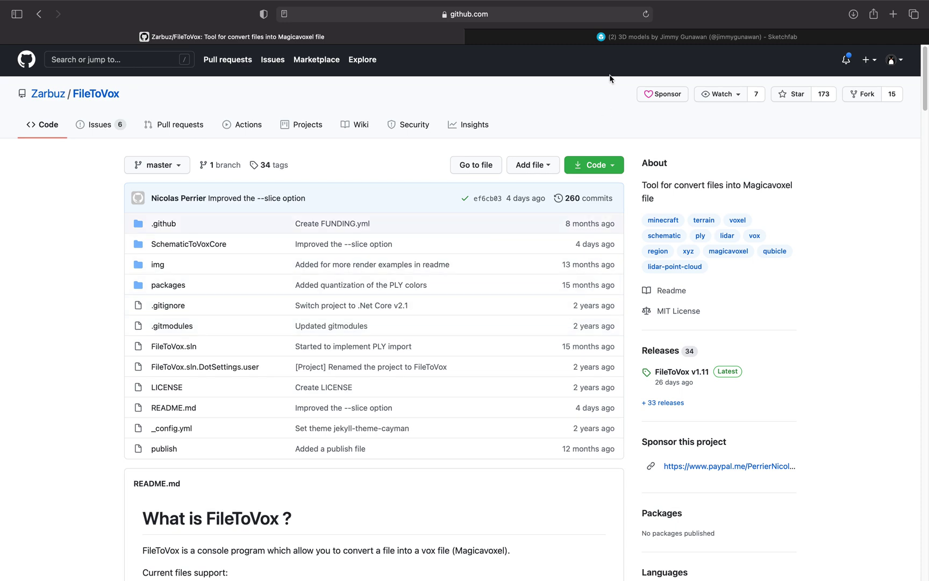
mouse_move(627, 42)
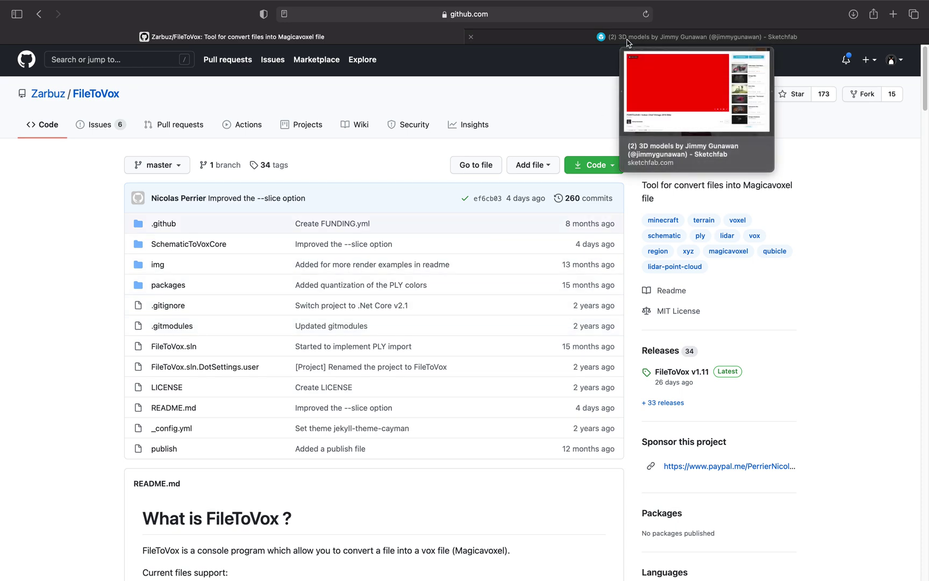
left_click(627, 38)
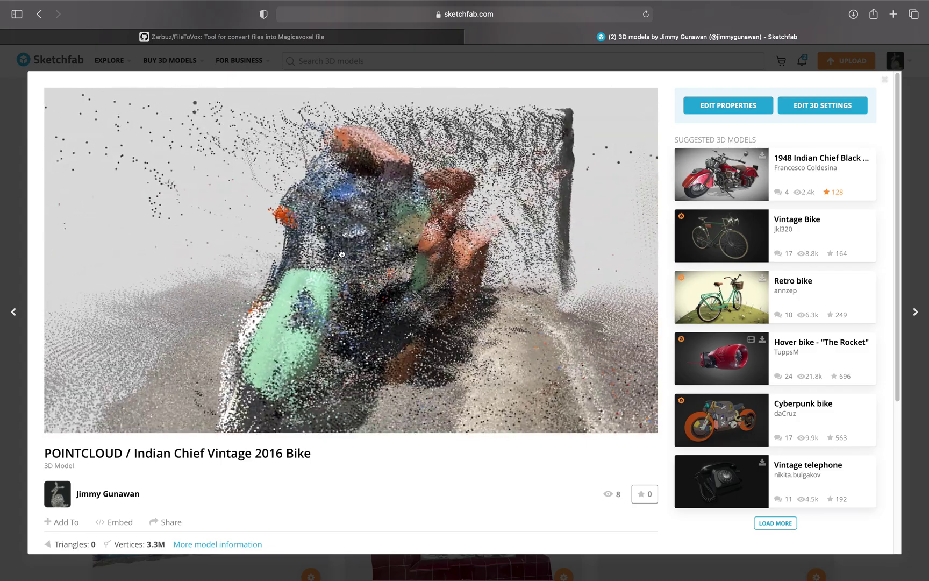
Close the 1948 Indian Chief Black Hawk viewer and open the Martin Place Pig Statue model
scroll(384, 250, "up", 5)
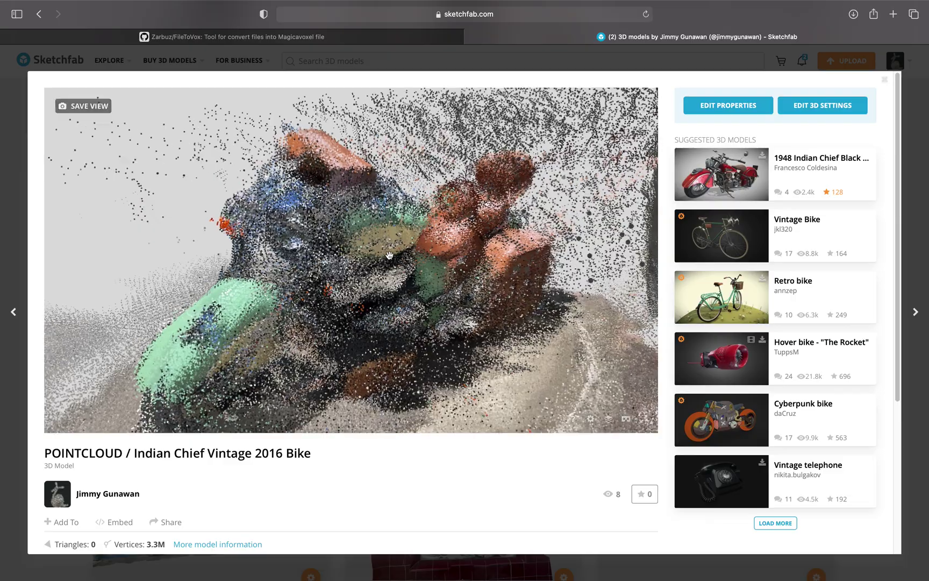
scroll(382, 247, "down", 5)
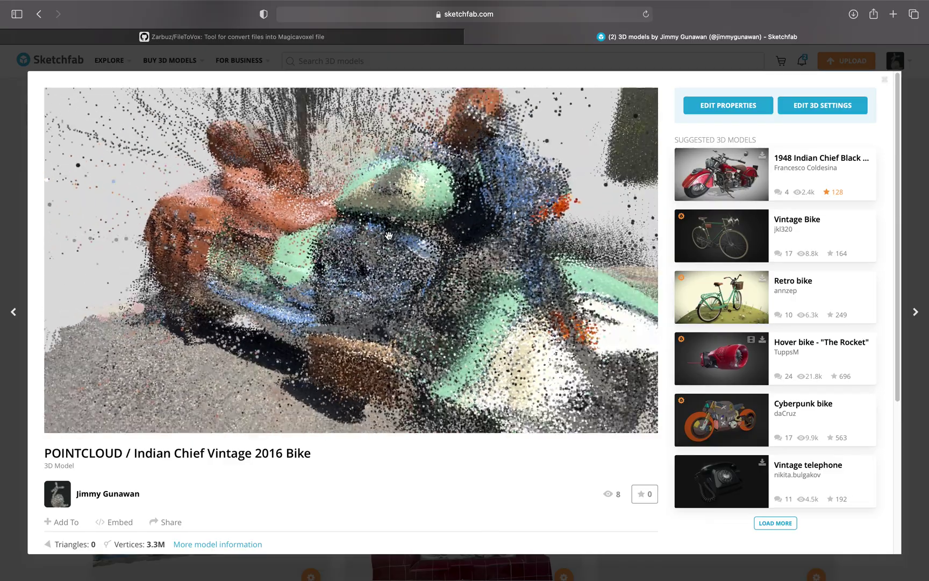
left_click(705, 186)
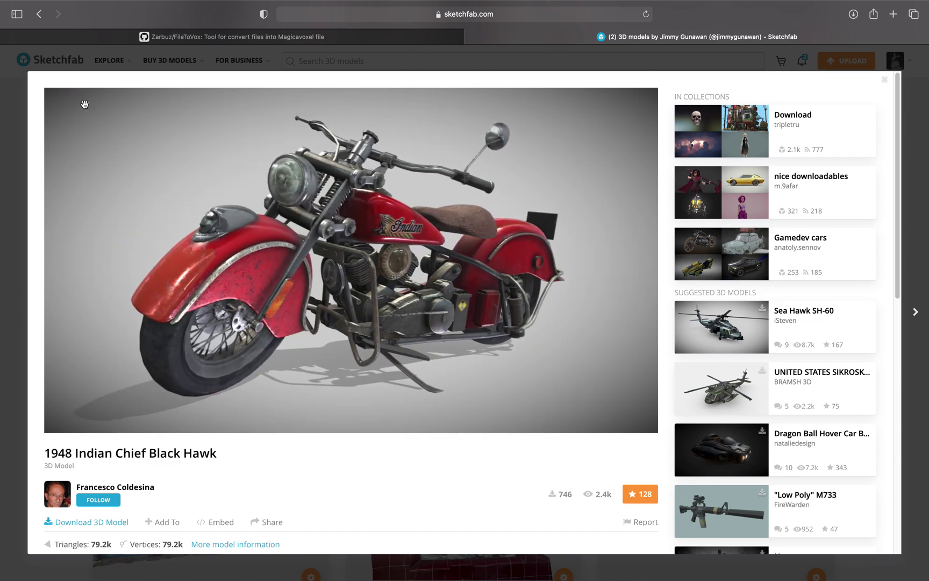
left_click(134, 68)
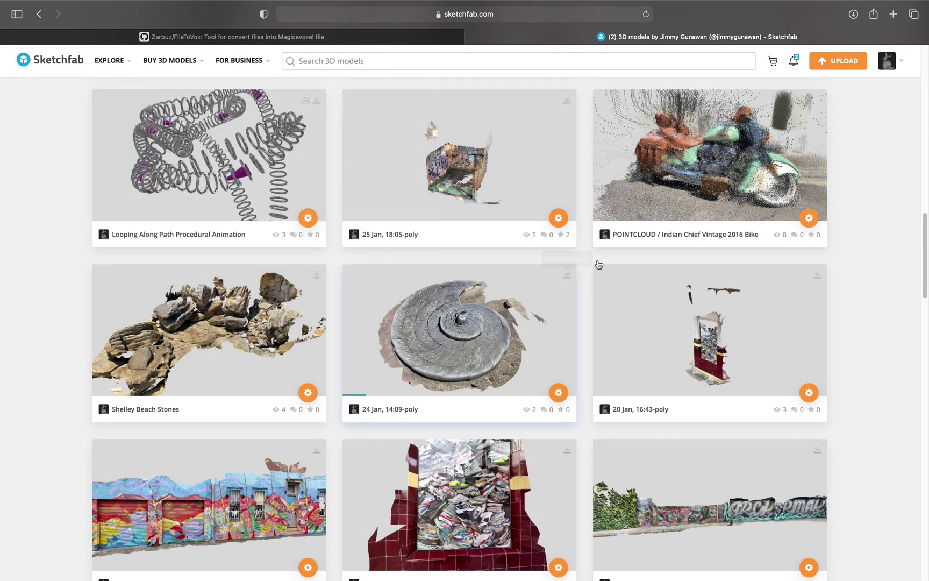
scroll(598, 264, "down", 10)
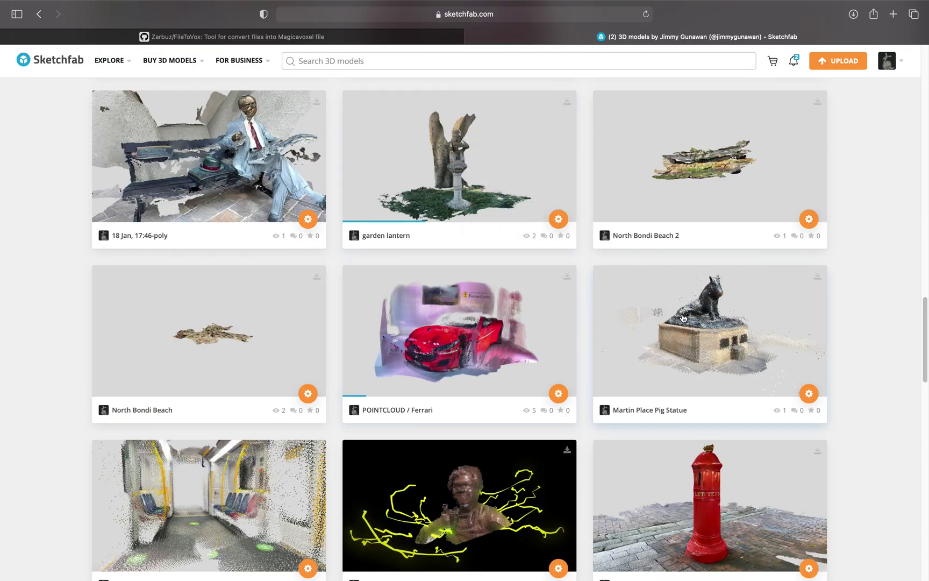
left_click(683, 318)
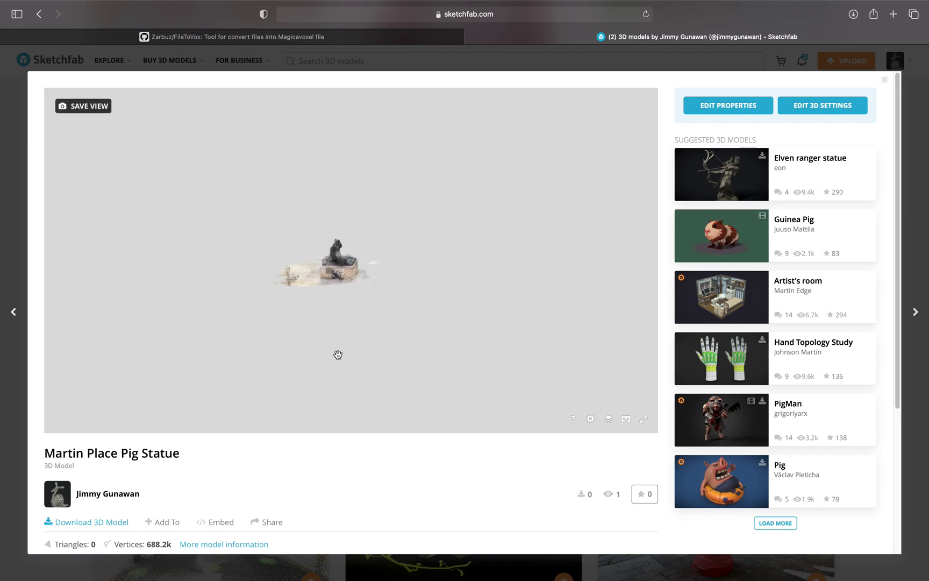
mouse_move(310, 286)
left_mouse_down()
mouse_move(280, 291)
mouse_move(322, 293)
mouse_move(301, 301)
left_mouse_up()
scroll(218, 472, "down", 1)
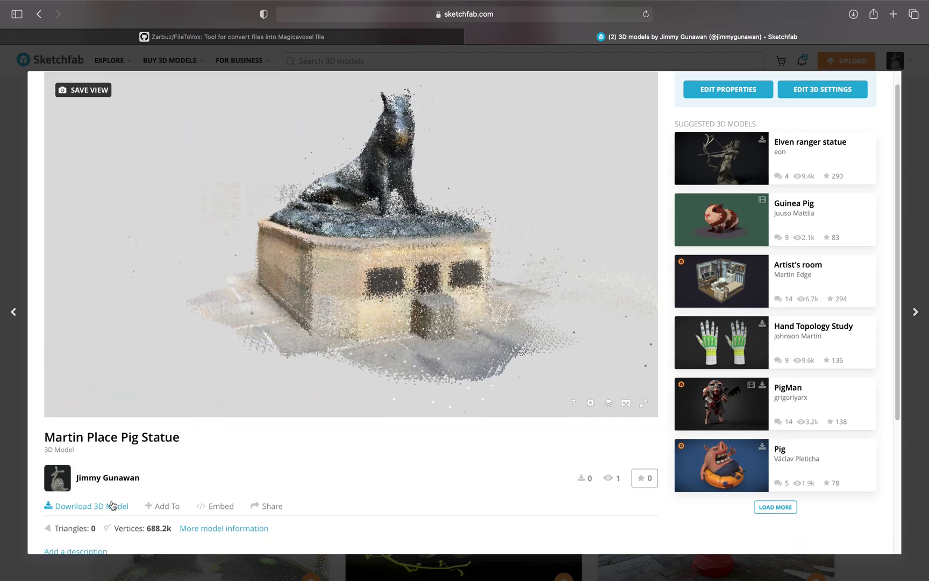
Check that the pig statue is downloadable in Original format (ply), then close the dialog
left_click(112, 505)
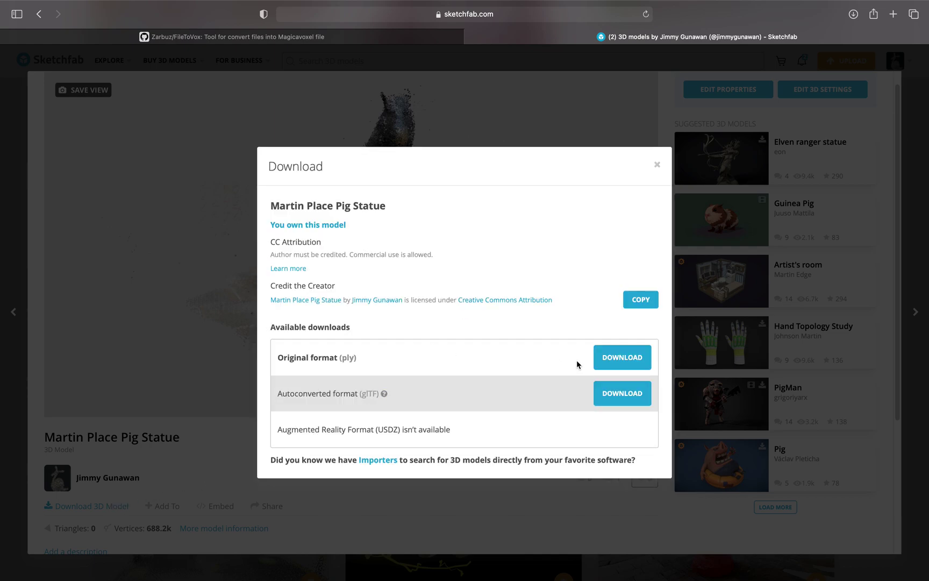
triple_click(345, 355)
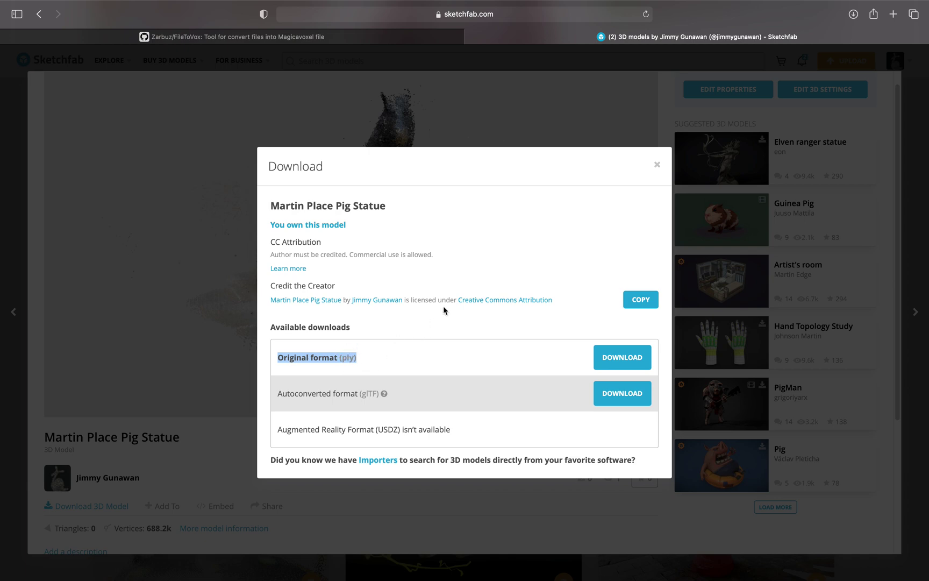
left_click(549, 99)
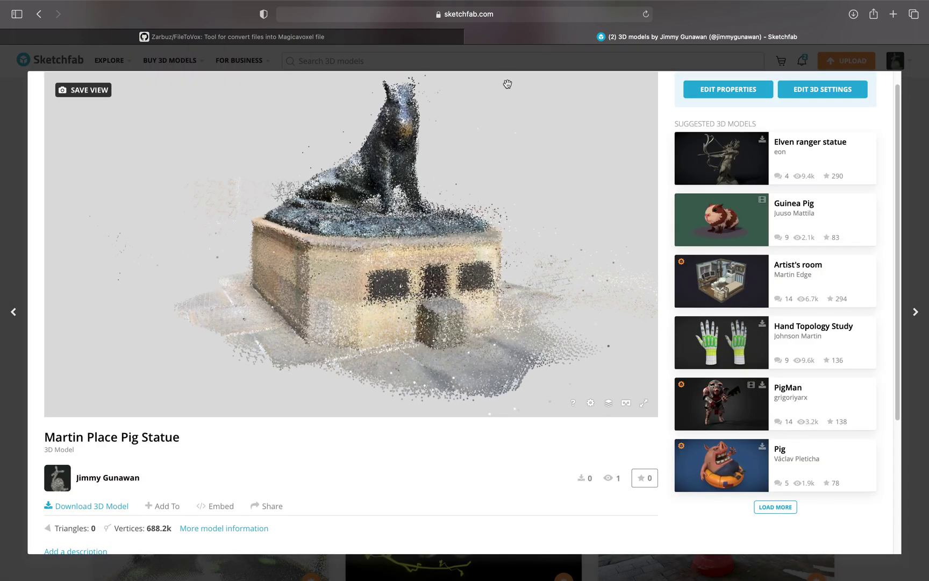
Return to the FileToVox README and highlight its .ply and .png supported formats
left_click(454, 42)
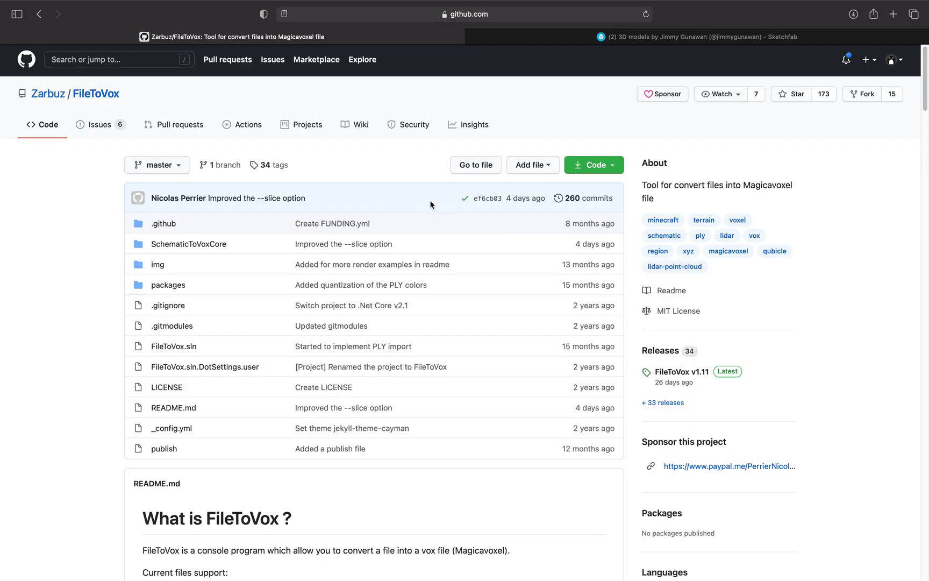
scroll(555, 307, "down", 5)
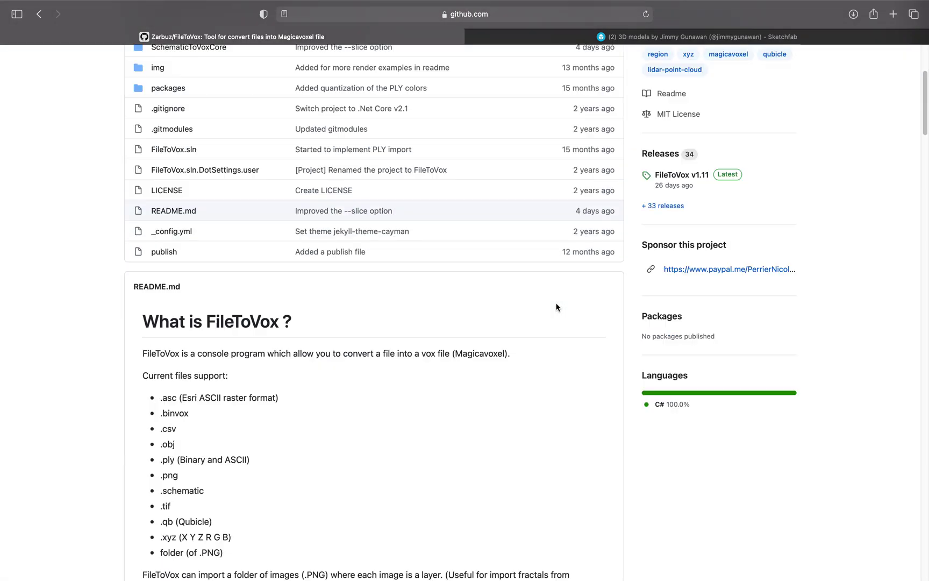
left_click_drag(252, 200, 278, 203)
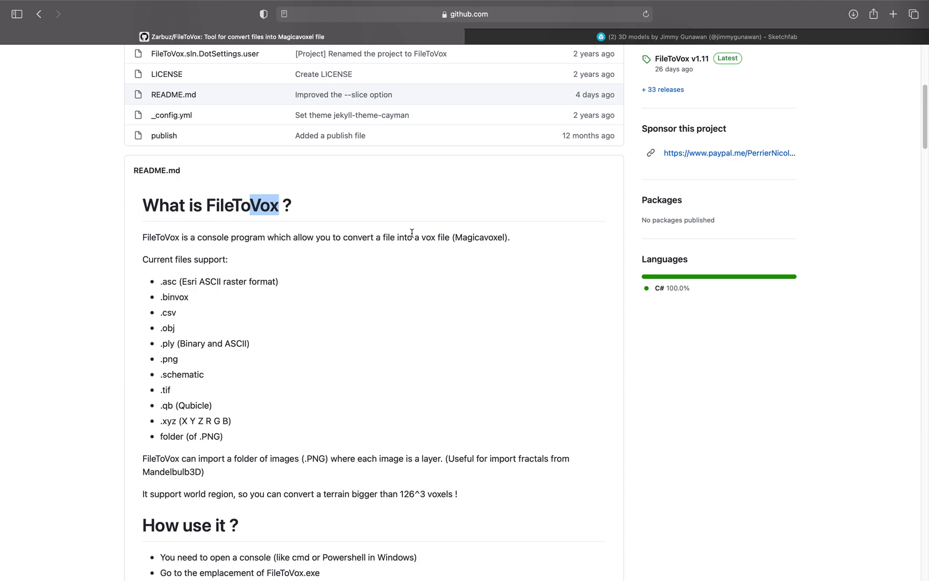
scroll(430, 252, "up", 6)
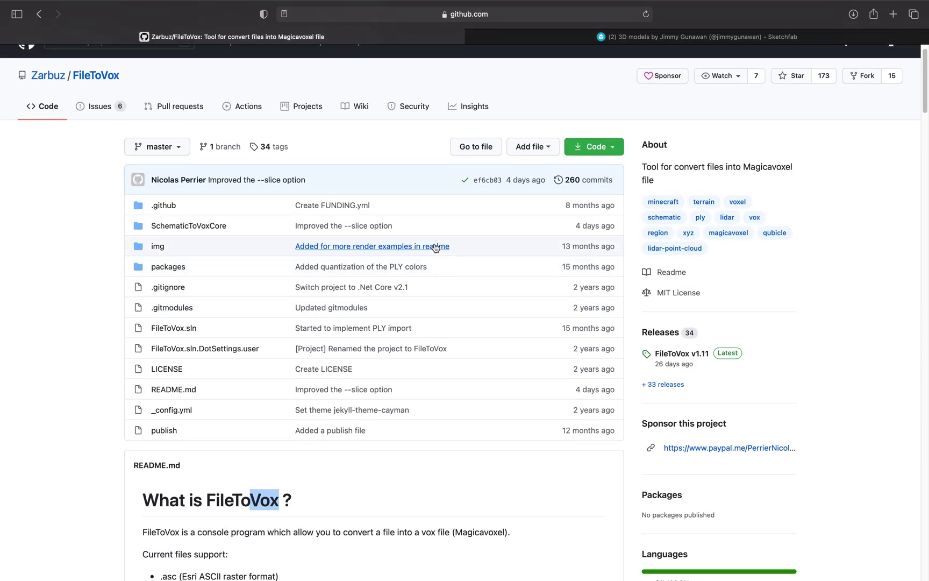
scroll(436, 245, "down", 2)
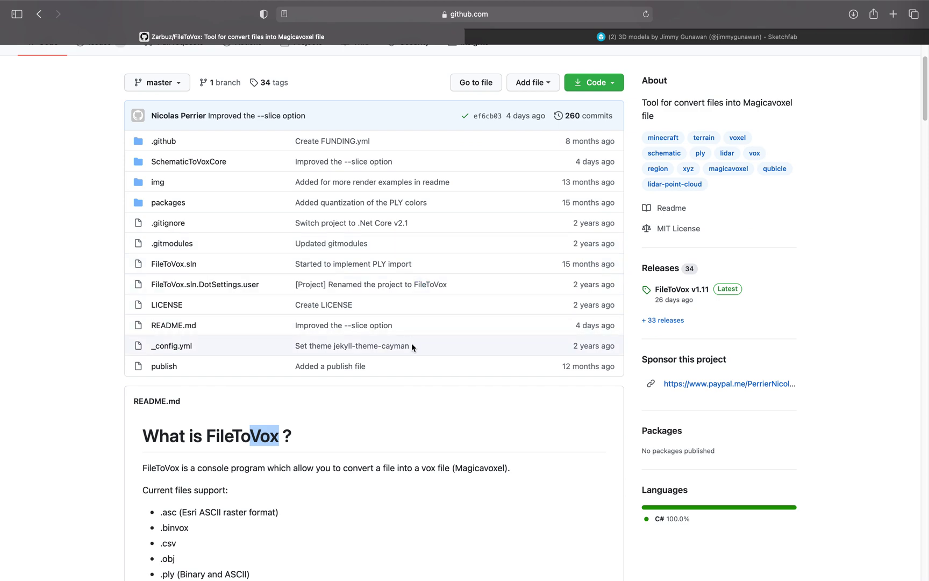
scroll(412, 346, "down", 4)
scroll(299, 325, "down", 1)
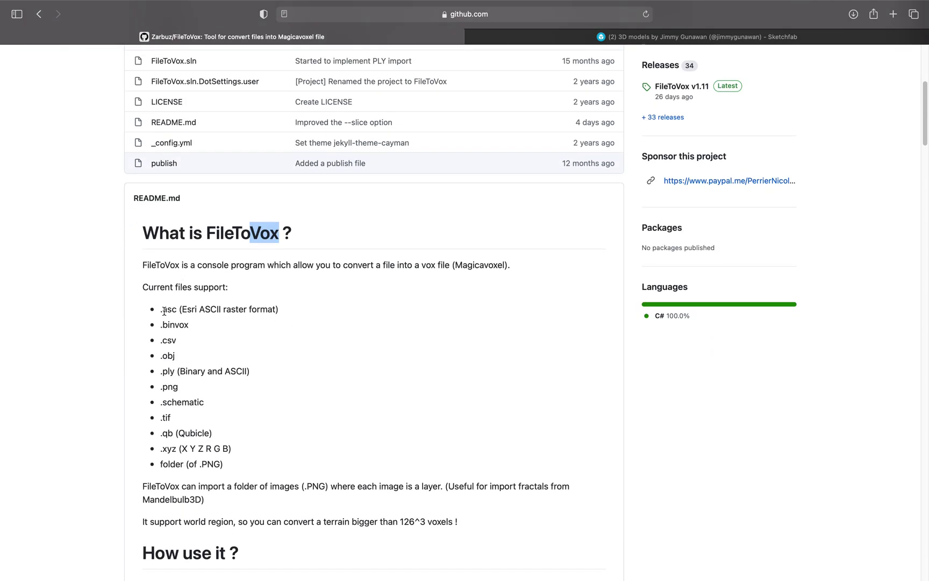
left_click_drag(159, 369, 201, 386)
Scroll through the README's commands list down to the Renders section and back up
scroll(302, 275, "down", 9)
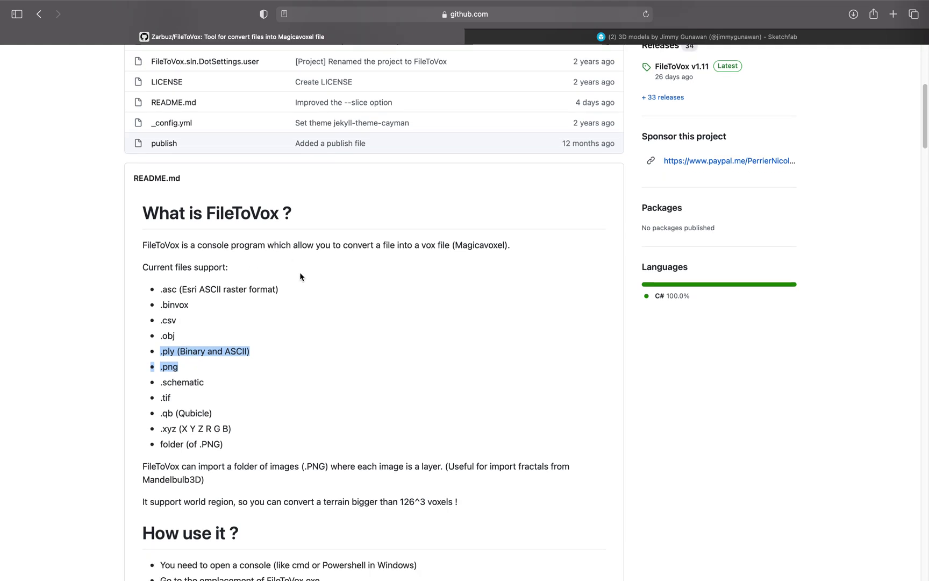
scroll(322, 301, "down", 15)
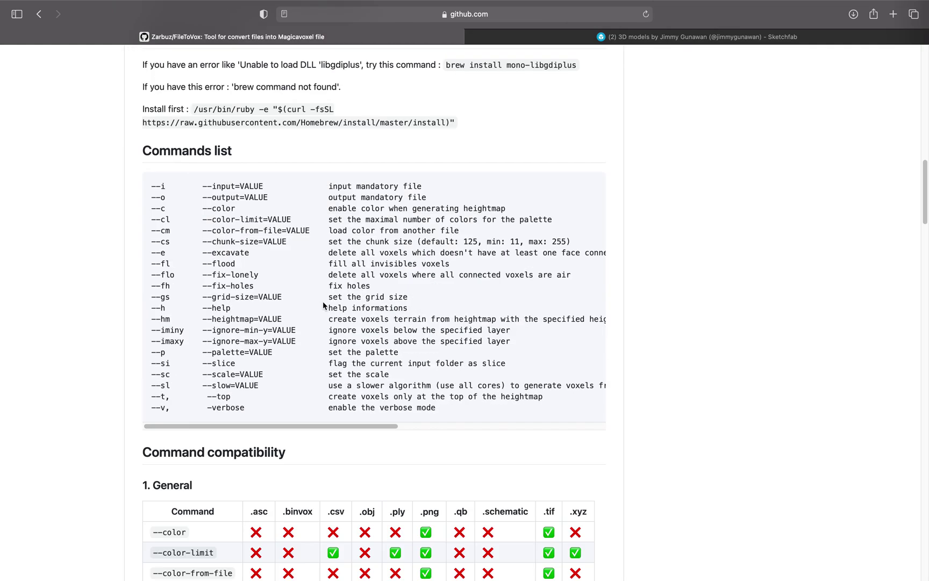
scroll(427, 338, "down", 16)
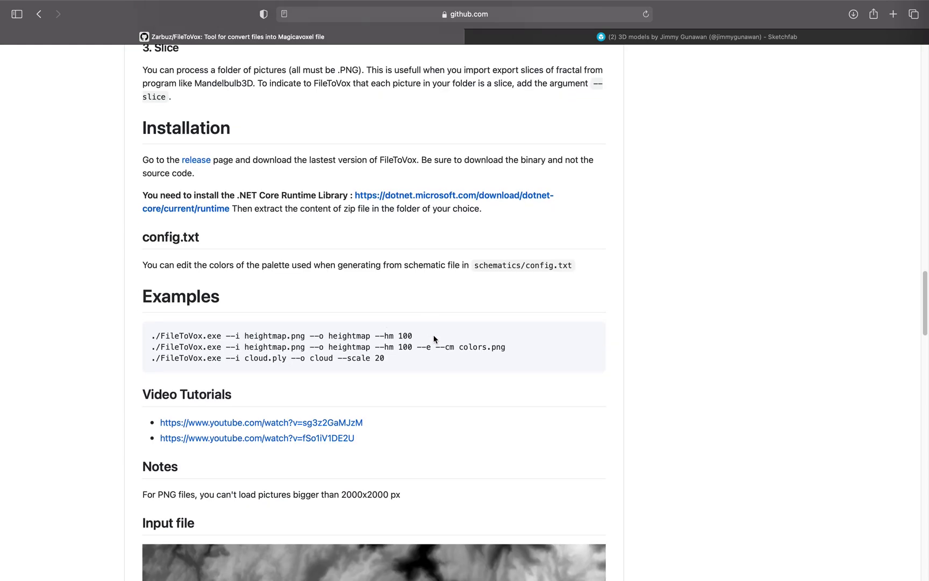
scroll(456, 342, "up", 6)
scroll(466, 328, "down", 3)
scroll(472, 327, "down", 3)
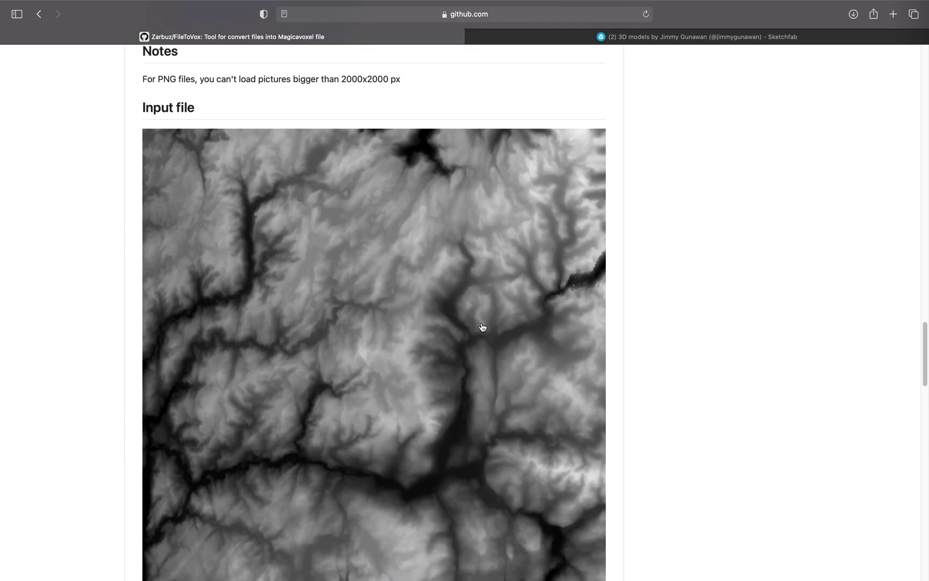
scroll(484, 282, "down", 1)
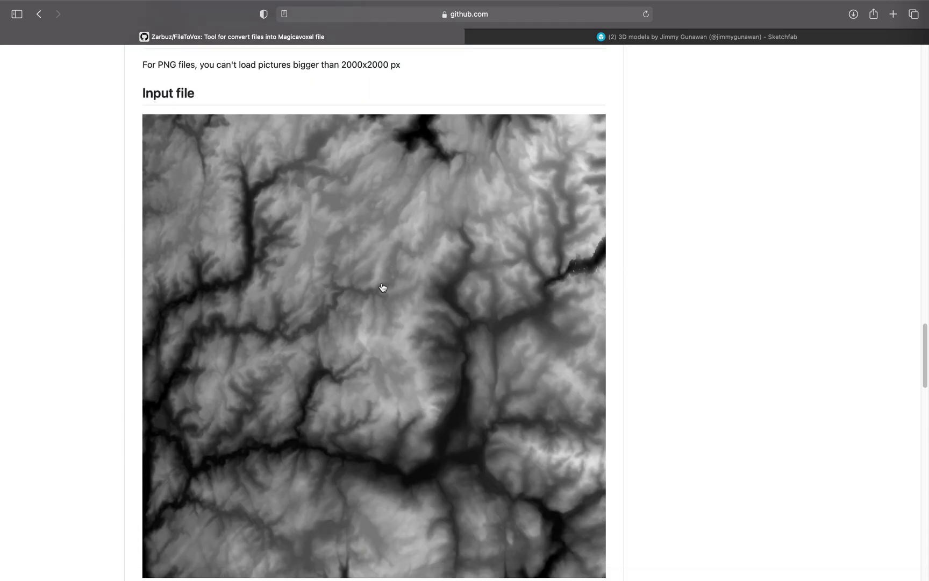
scroll(455, 305, "down", 20)
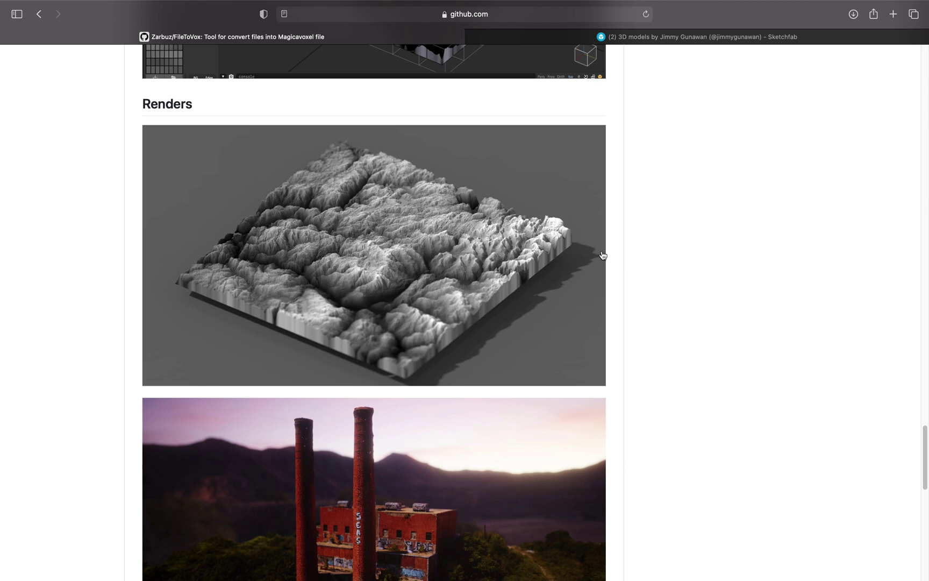
scroll(638, 264, "down", 5)
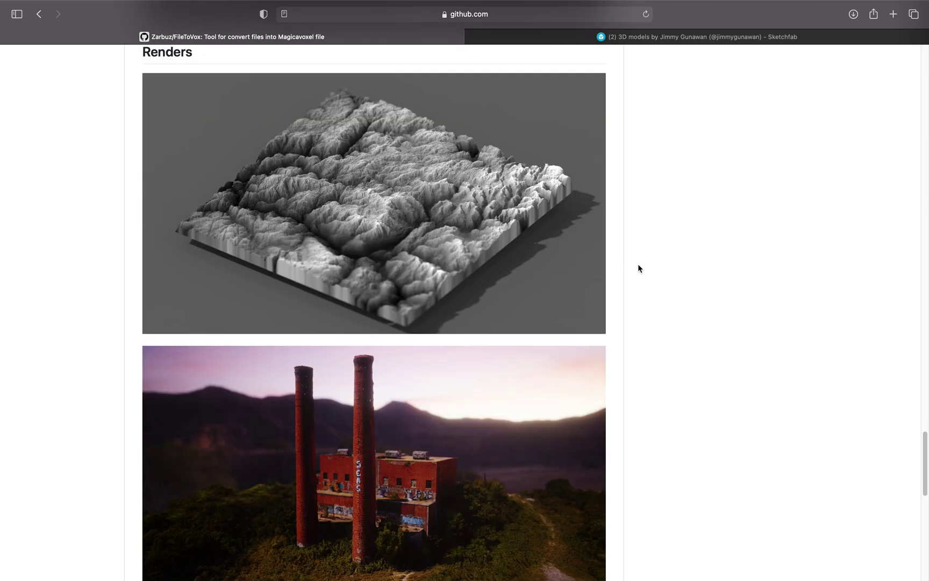
scroll(337, 333, "down", 10)
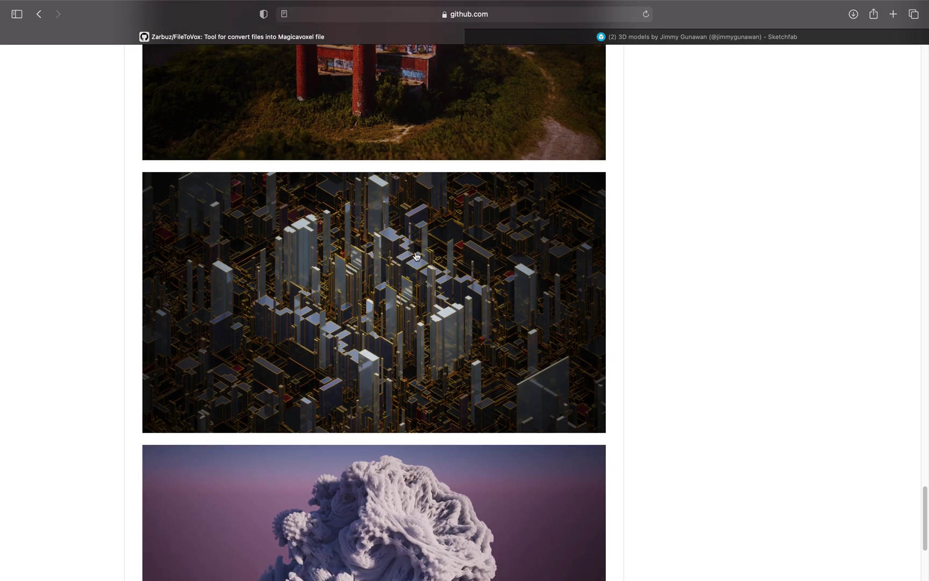
scroll(531, 299, "down", 8)
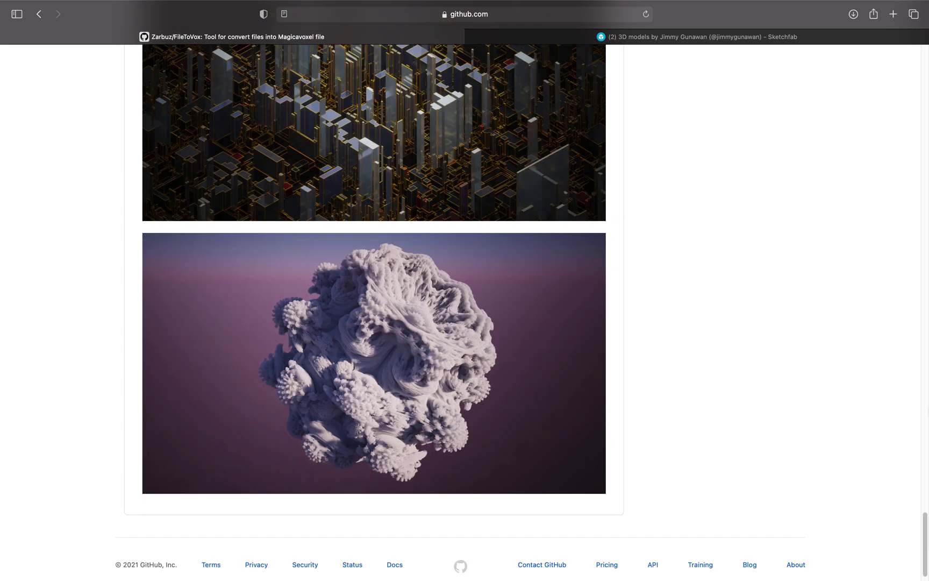
scroll(910, 134, "up", 20)
scroll(910, 135, "up", 4)
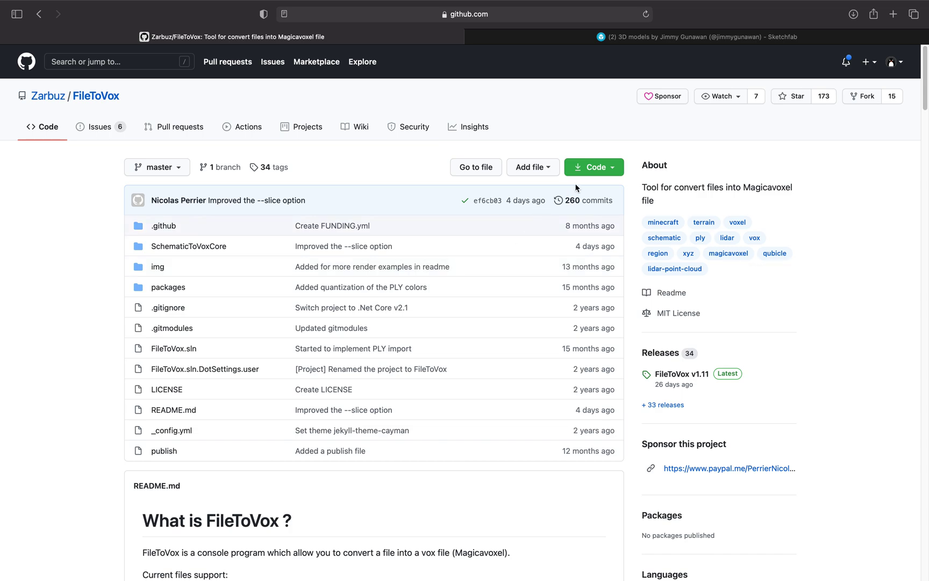
Open the FileToVox v1.11 releases page from the Installation section, then switch to the desktop
scroll(298, 220, "down", 10)
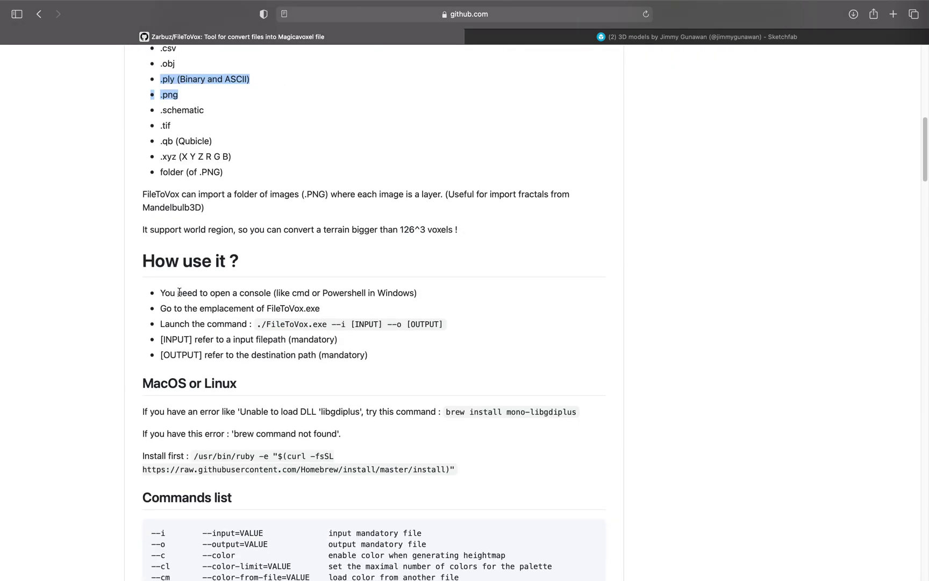
scroll(210, 291, "down", 2)
scroll(210, 291, "down", 1)
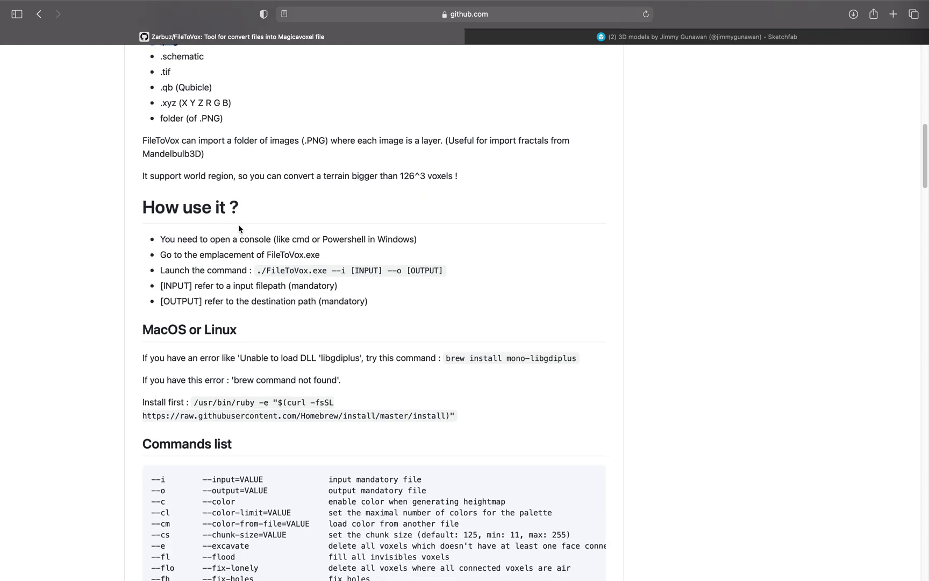
scroll(322, 263, "down", 1)
scroll(406, 295, "down", 20)
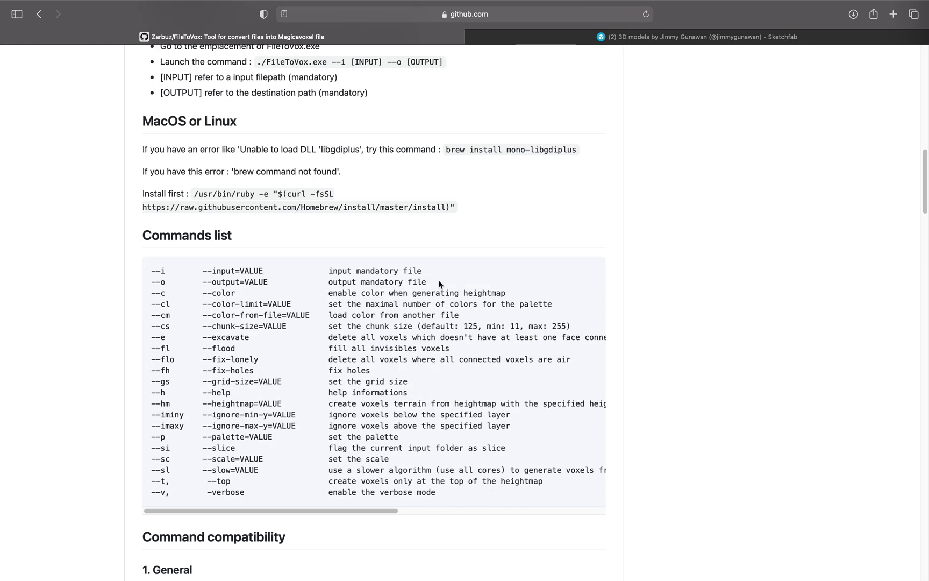
scroll(470, 286, "down", 18)
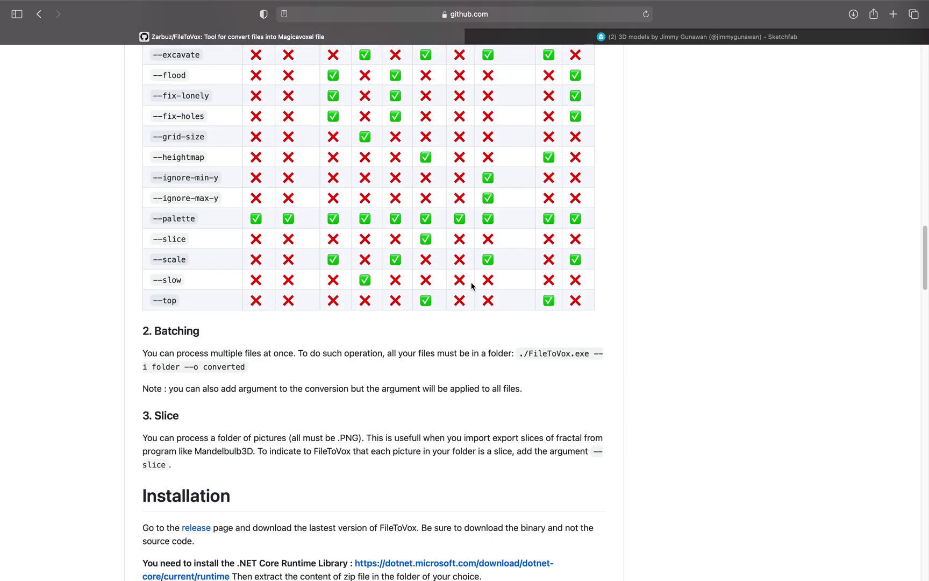
scroll(472, 285, "down", 2)
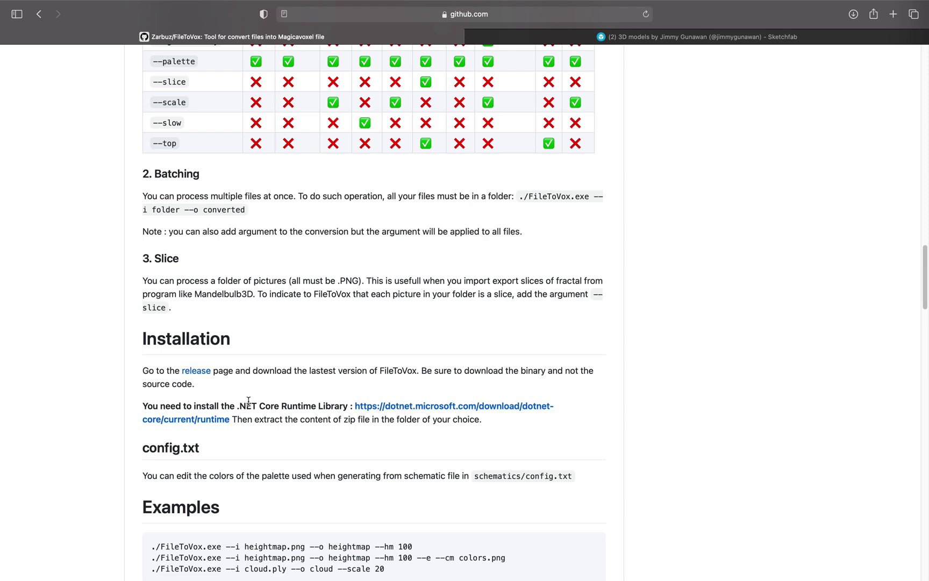
scroll(300, 404, "down", 1)
scroll(253, 355, "down", 1)
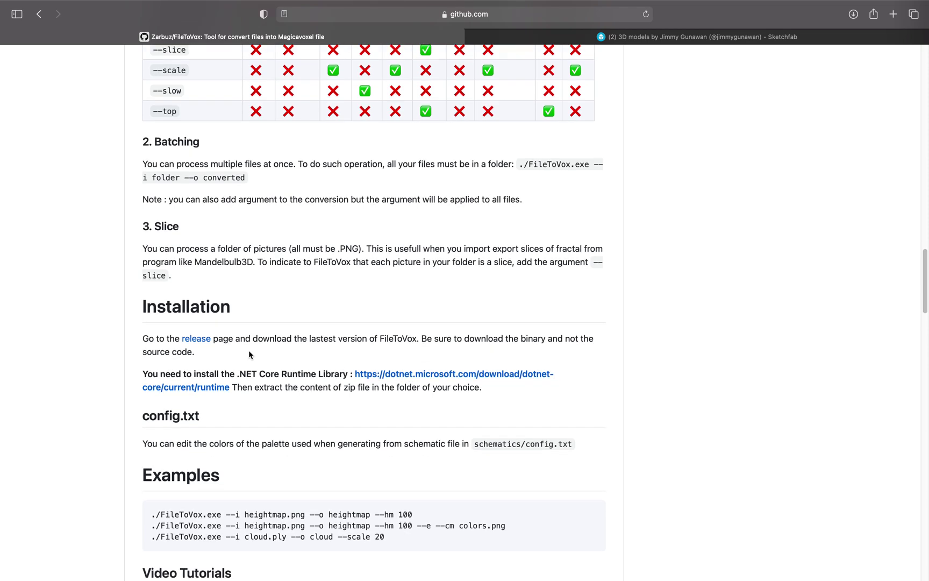
left_click(204, 339)
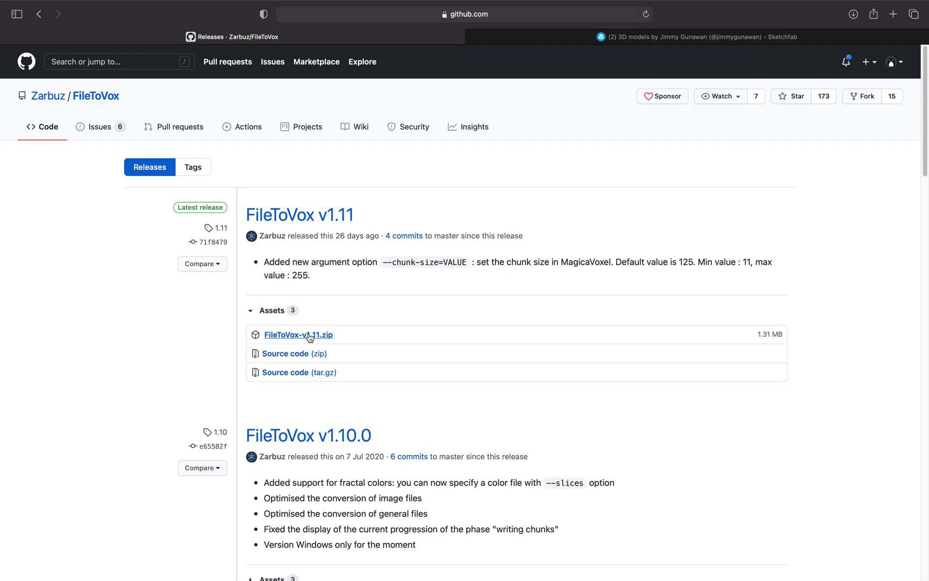
key("ctrl+Left")
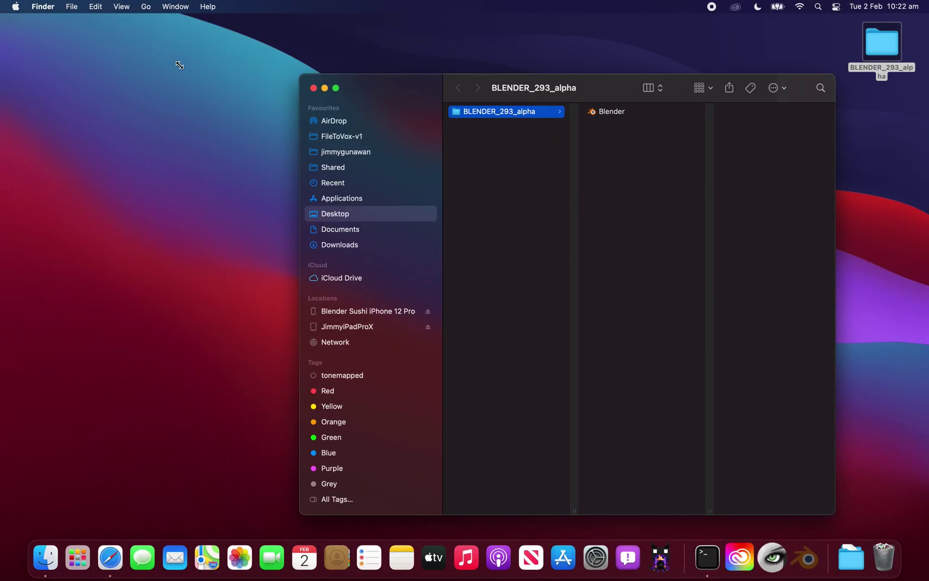
Enlarge Finder and show the FileToVox-v1 folder, with FileToVox.exe, inside Downloads
left_click_drag(180, 65, 95, 57)
left_click(153, 123)
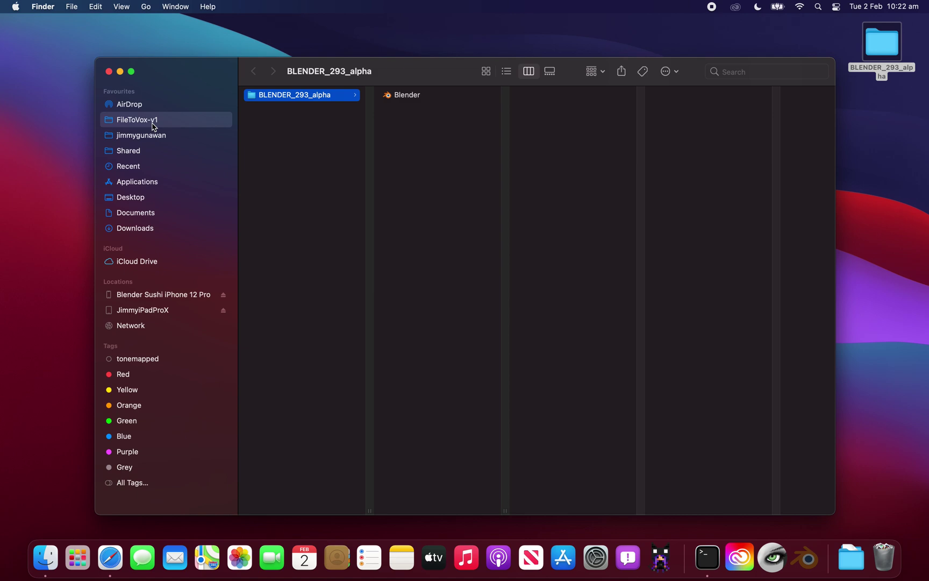
left_click(466, 128)
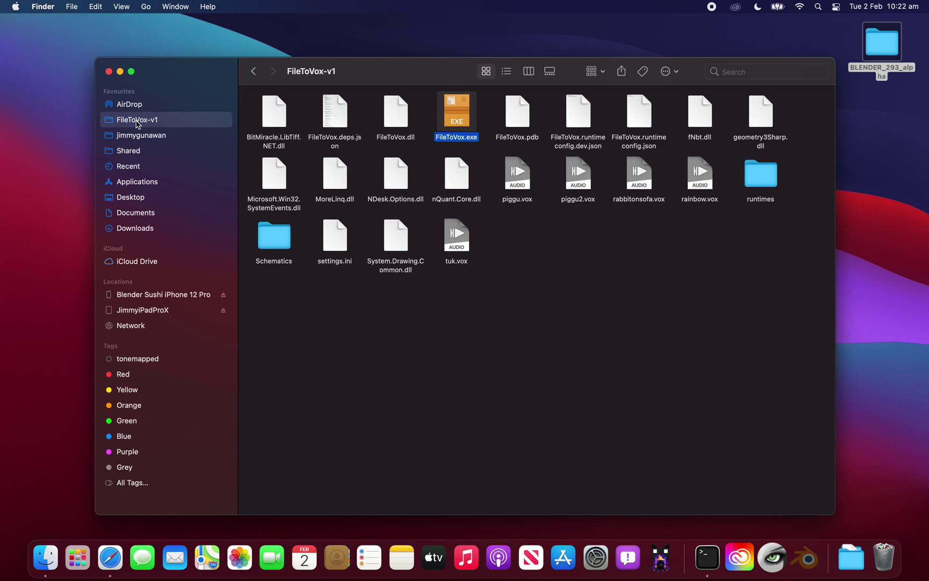
right_click(141, 121)
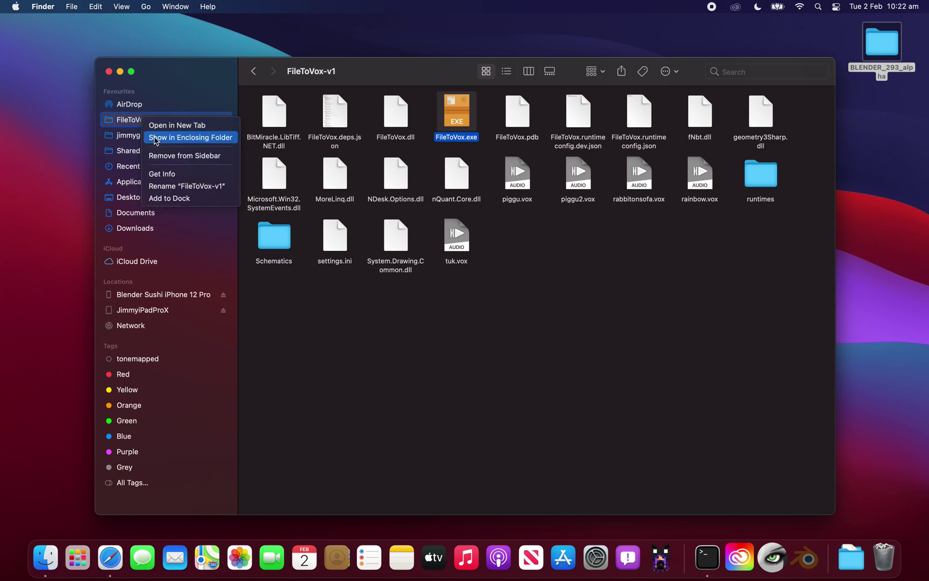
key("Escape")
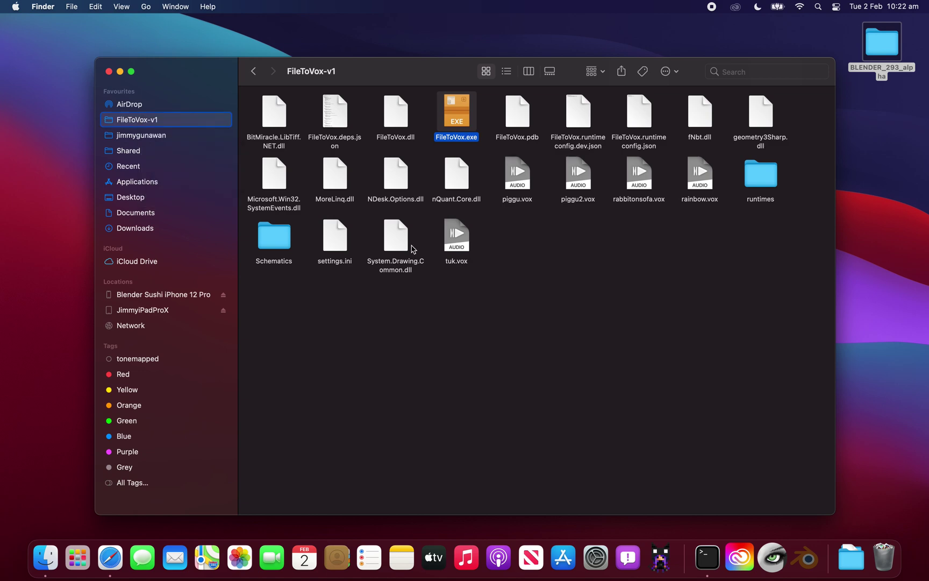
key("super+Up")
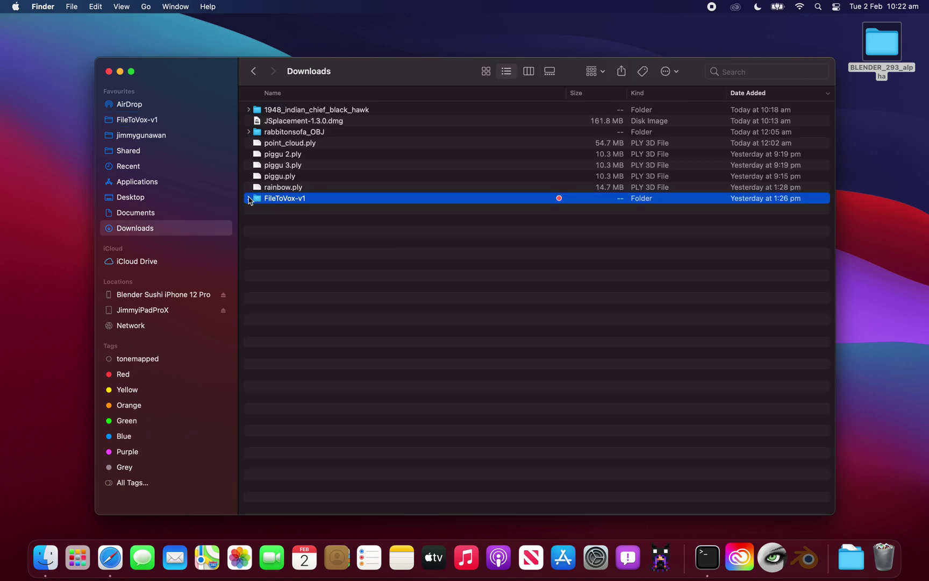
Open a new Terminal at the FileToVox-v1 folder and place it beside the Downloads list
right_click(277, 199)
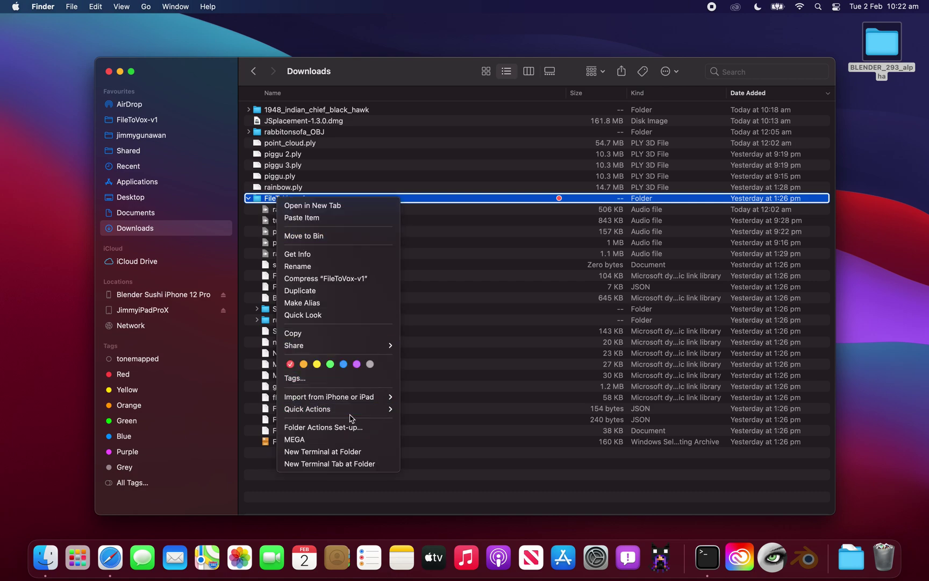
left_click(359, 453)
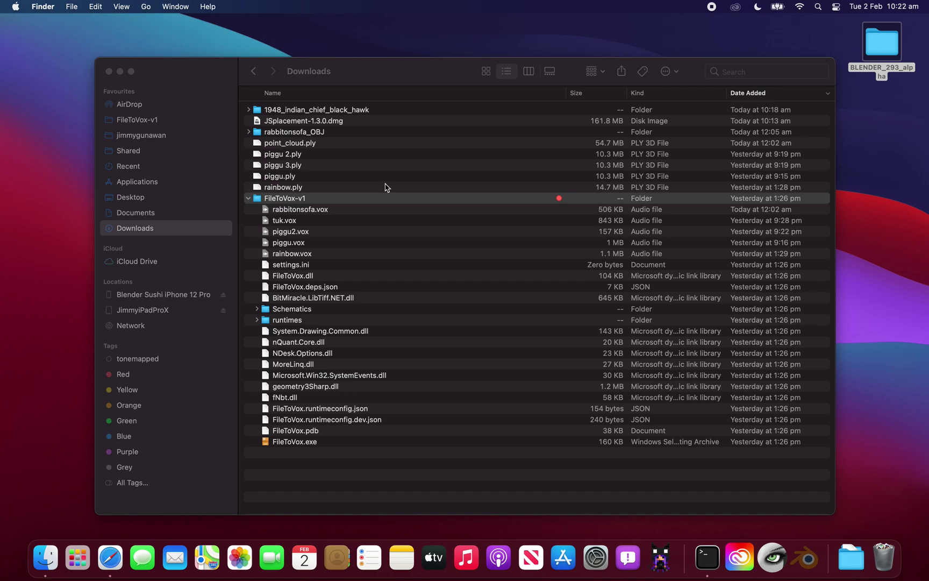
left_click_drag(297, 205, 641, 135)
left_click_drag(493, 139, 637, 146)
left_click(345, 71)
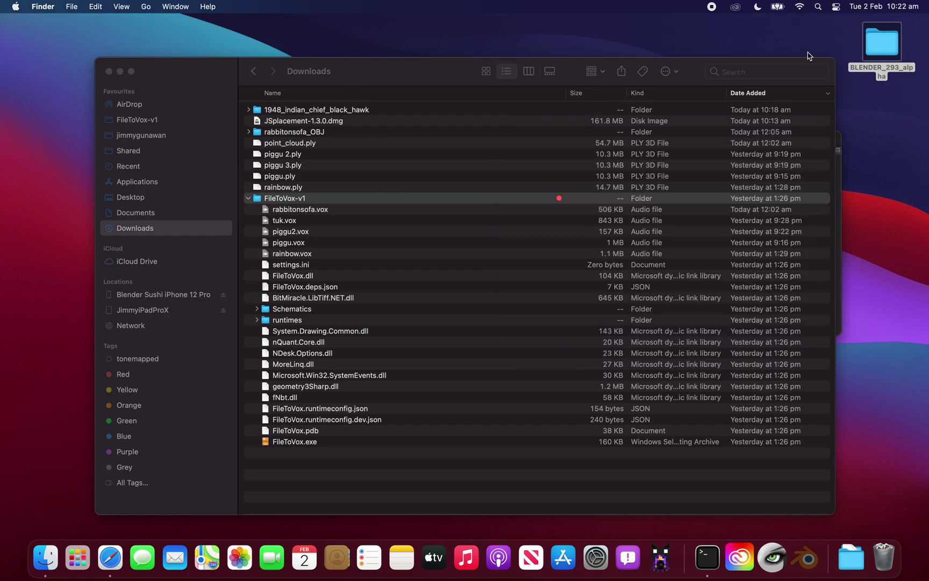
left_click_drag(832, 57, 630, 61)
left_click_drag(712, 142, 744, 149)
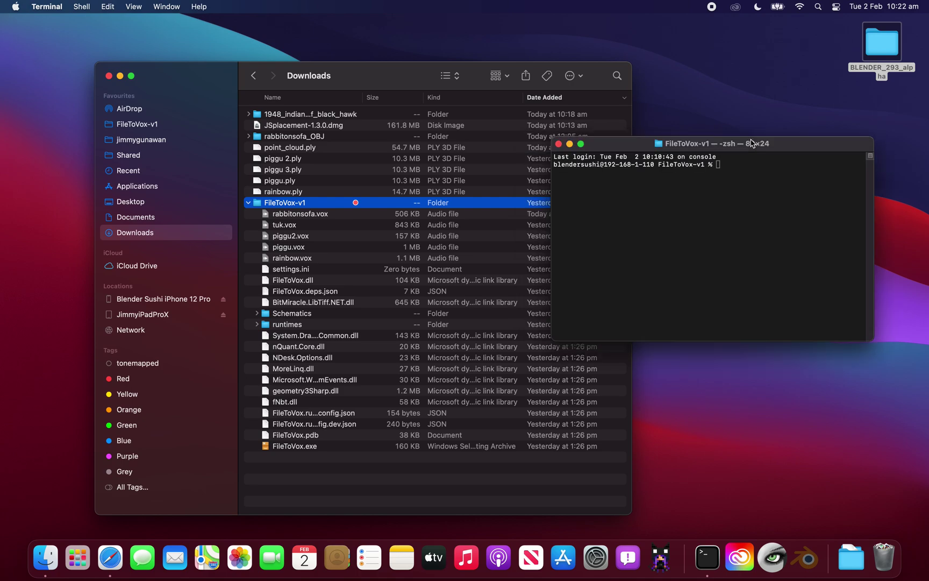
Look over the point_cloud, piggu and rainbow .ply files in Downloads, then return to Terminal
left_click(305, 156)
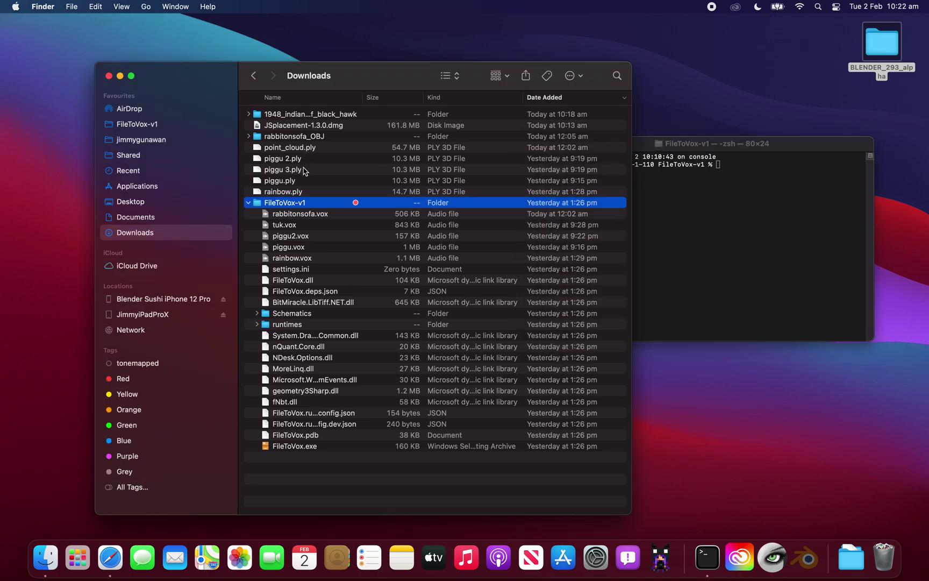
left_click(304, 171)
left_click(304, 182)
left_click(304, 170)
left_click(305, 161)
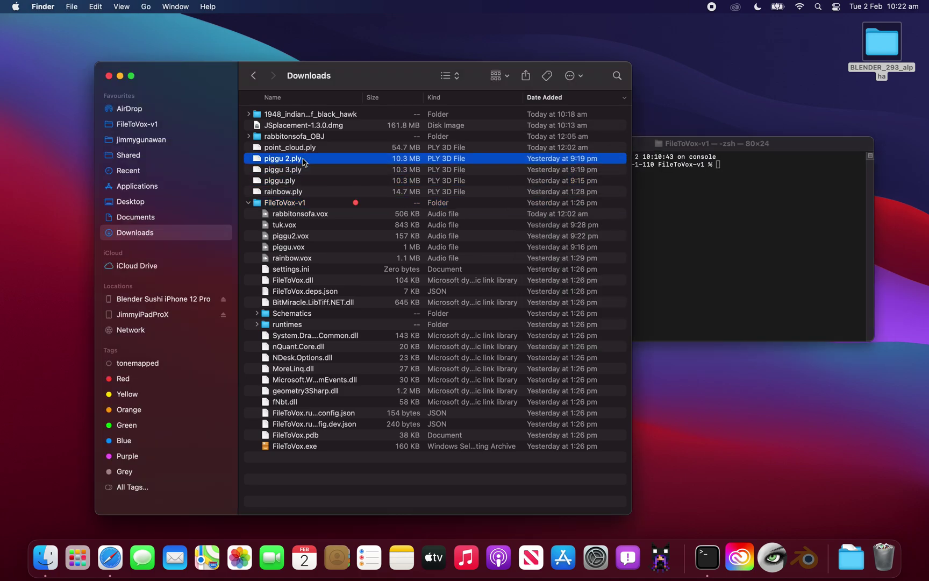
left_click(306, 149)
left_click(303, 204)
left_click(298, 193)
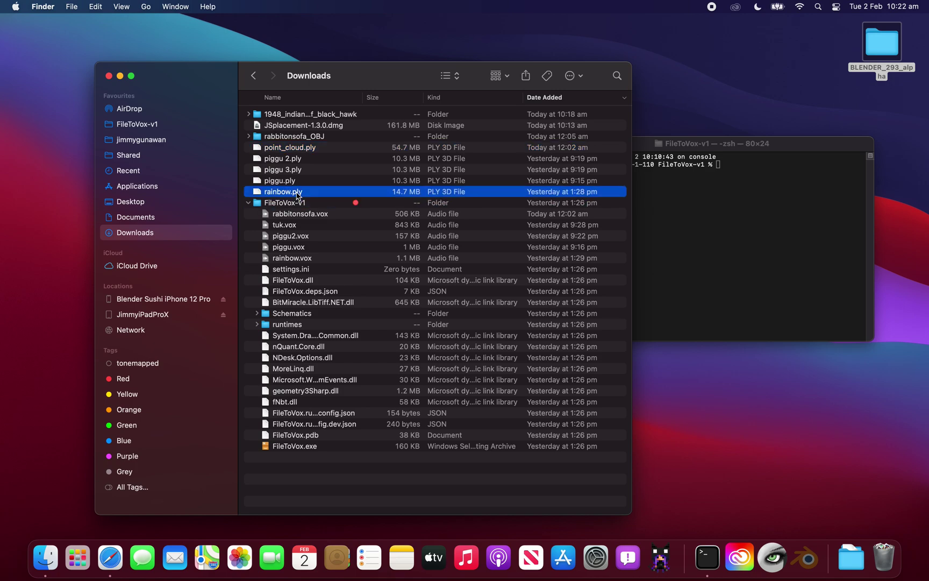
left_click(703, 144)
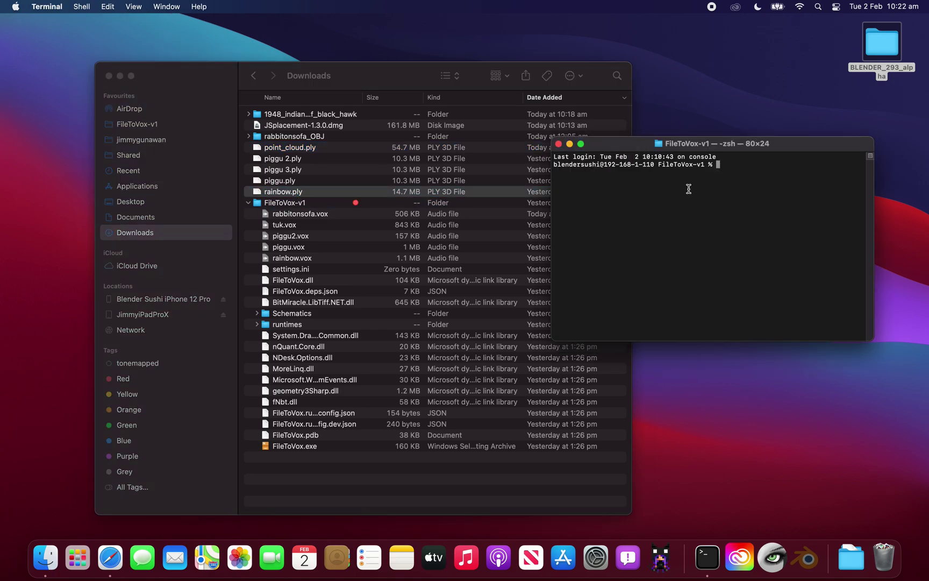
Rerun the dotnet FileToVox.dll command converting point_cloud.ply at scale 50 into rabbitonsofa
type("dotnet FileToVox.dll -i /Users/blendersushi/Downloads/point_cloud.ply -scale 50 -o rabbitonsofa")
key("Return")
key("Up")
key("Return")
Resize and reposition the Terminal window and enlarge its text two steps
left_click_drag(552, 138, 335, 82)
left_click_drag(562, 90, 397, 113)
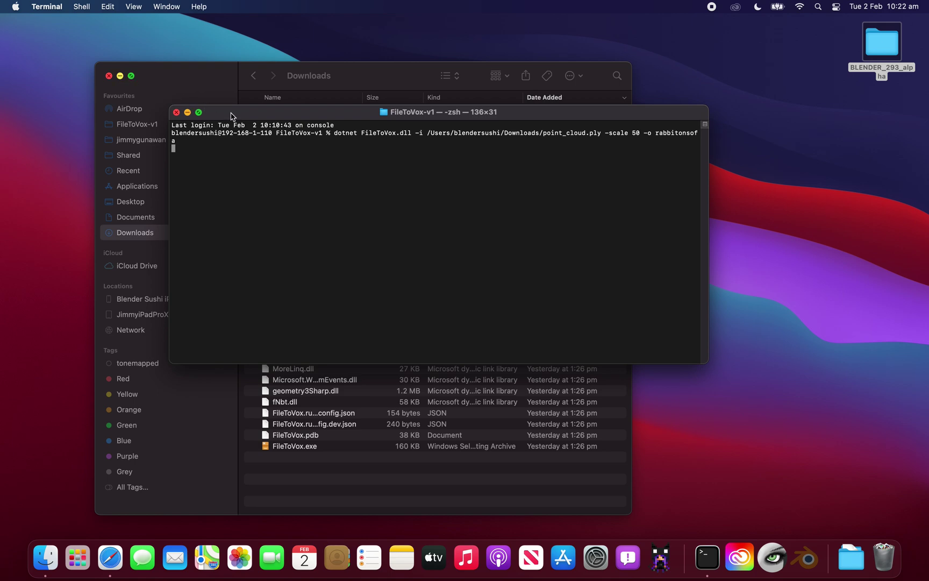
left_click_drag(233, 116, 215, 93)
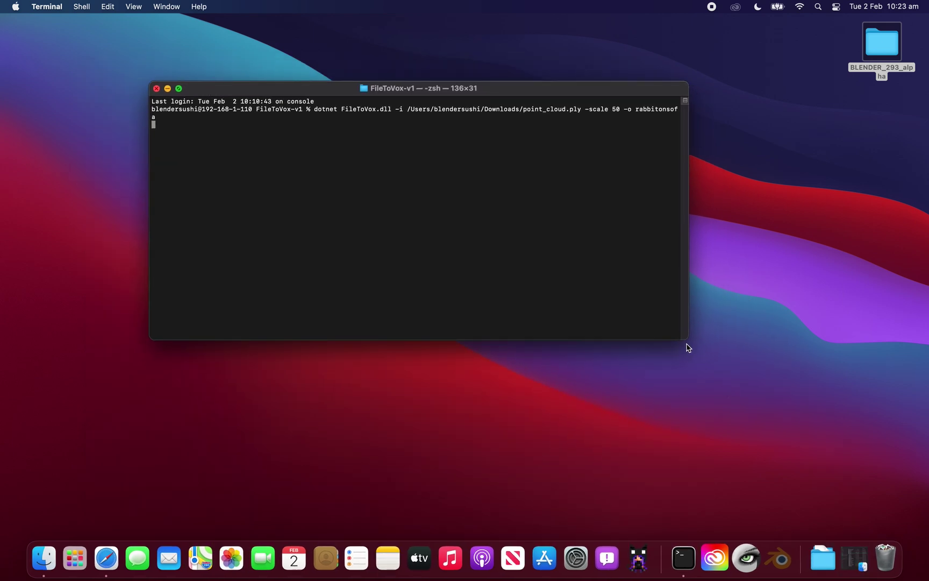
left_click_drag(687, 347, 762, 424)
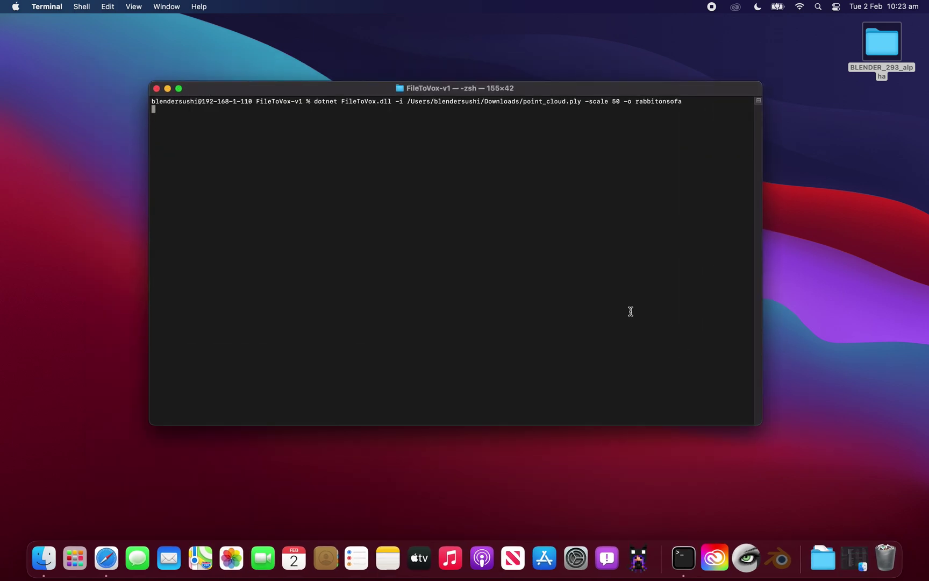
key("super+plus")
key("super+plus")
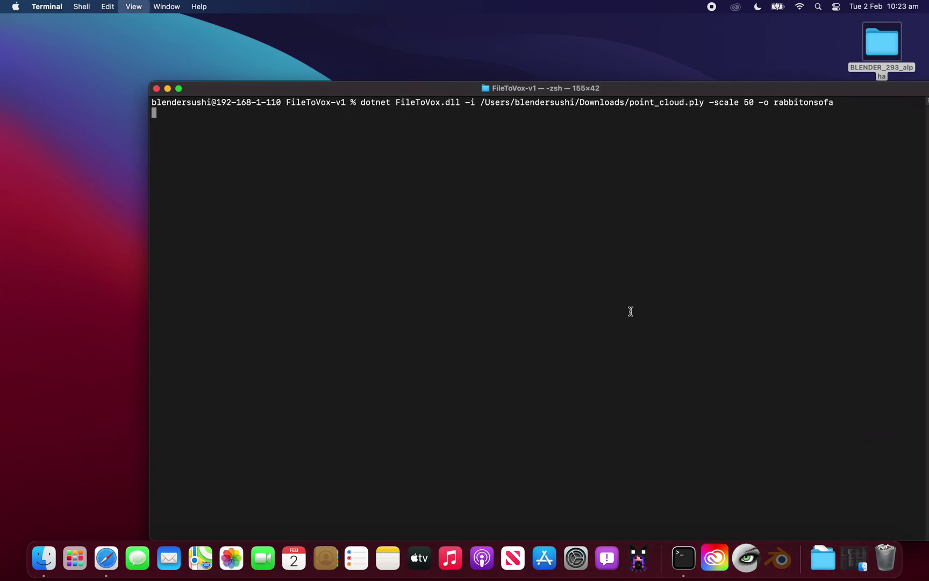
key("super+plus")
key("super+plus")
key("super+plus")
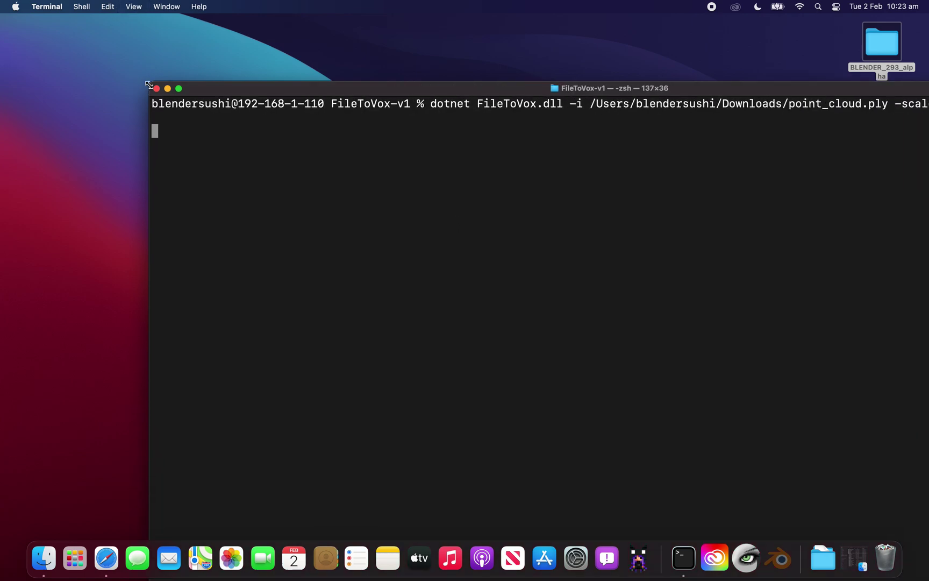
left_click_drag(149, 85, 382, 157)
left_click_drag(462, 162, 129, 50)
Highlight dotnet and FileToVox.dll in the command, widen the window, and highlight the prompt's user name
double_click(343, 62)
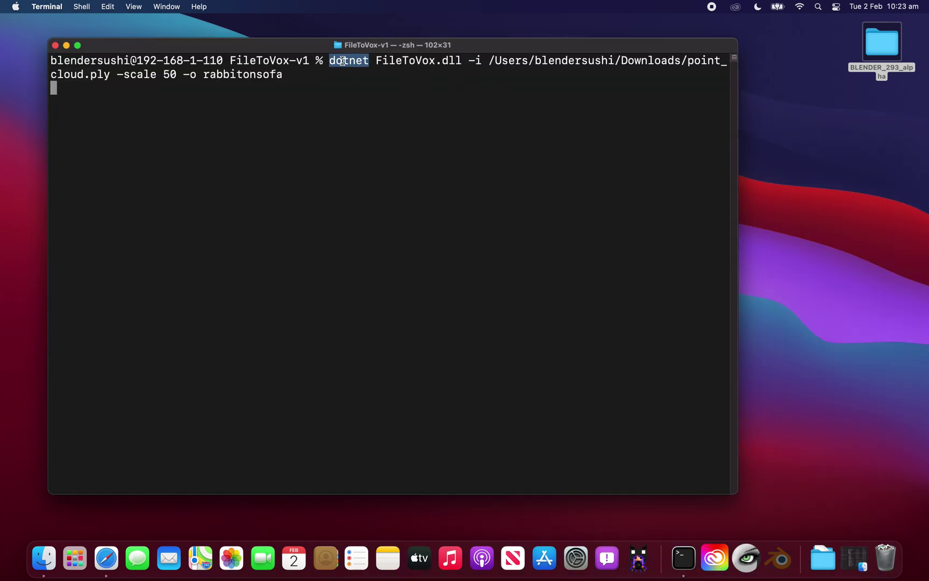
double_click(394, 61)
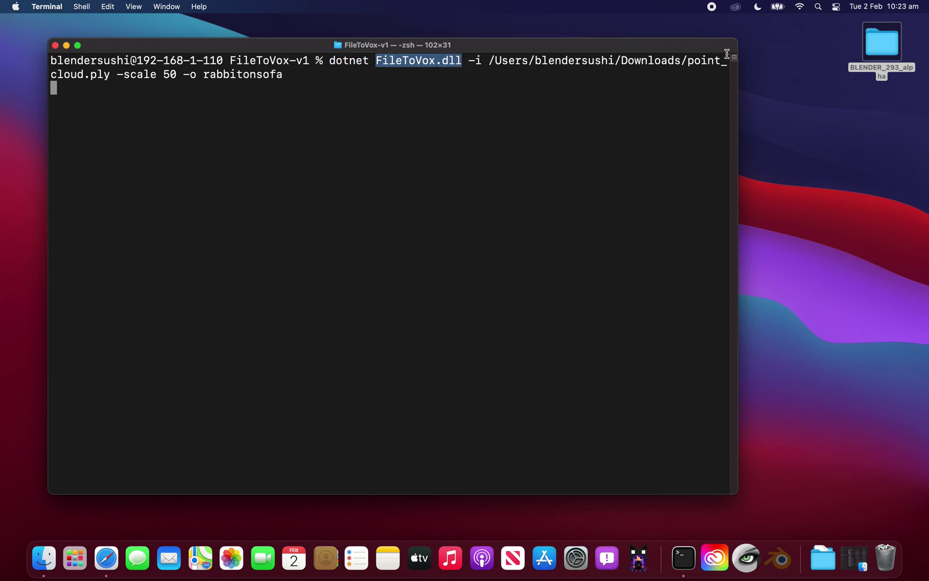
left_click_drag(756, 43, 849, 43)
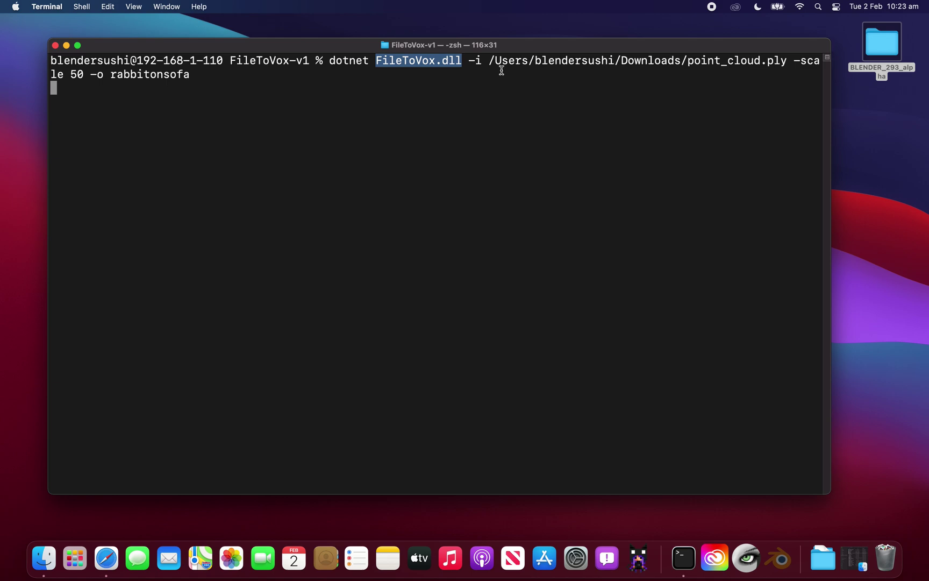
left_click(468, 60)
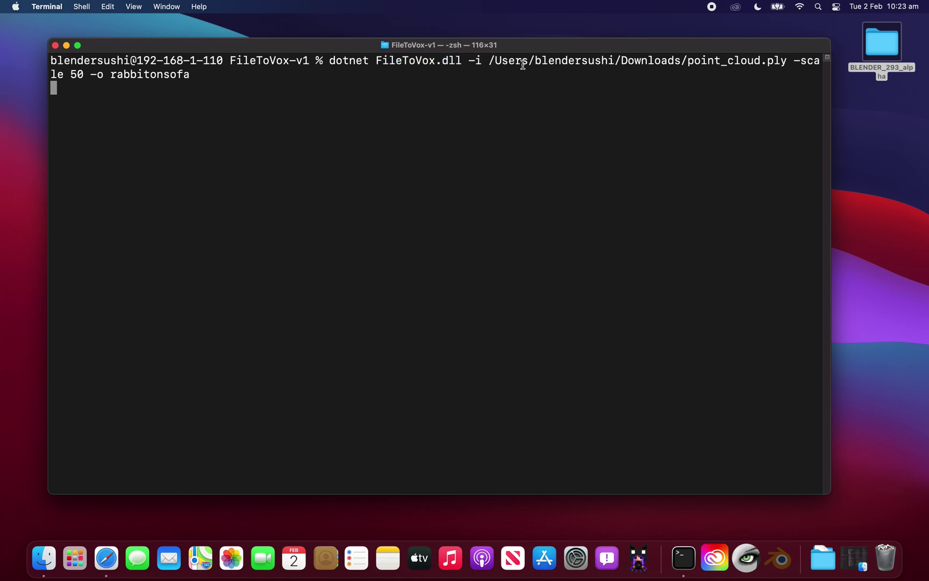
key("super+g")
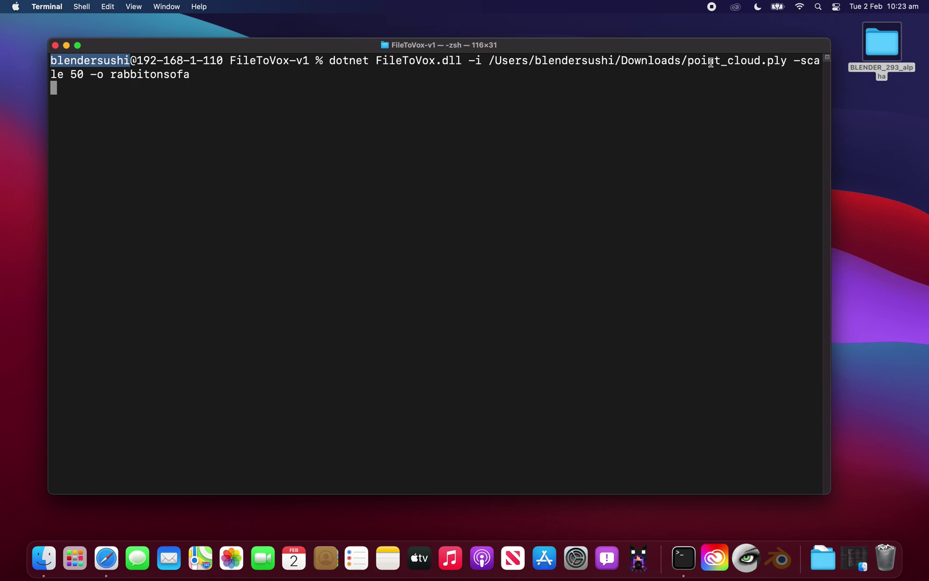
Edit the command to convert rainbow.ply at scale 50 into output rainbowX, and run it
double_click(711, 62)
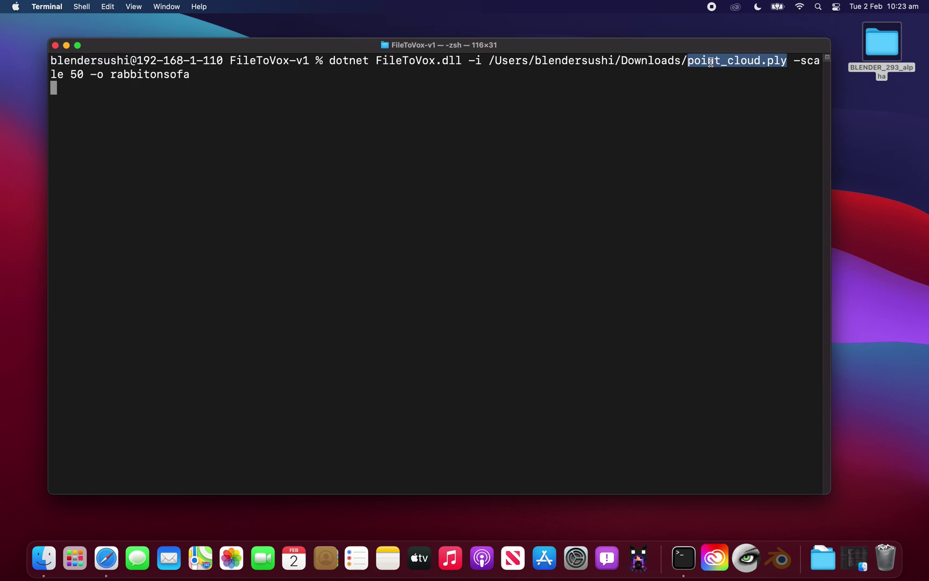
type("raim")
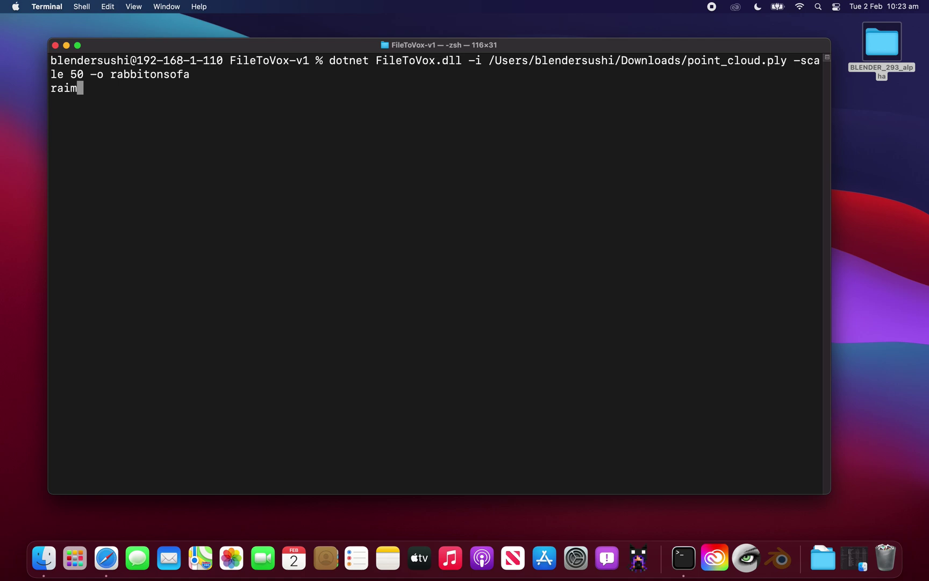
key("BackSpace")
key("BackSpace")
key("BackSpace")
key("BackSpace")
key("BackSpace")
key("BackSpace")
key("BackSpace")
key("BackSpace")
key("BackSpace")
key("BackSpace")
key("BackSpace")
key("BackSpace")
key("BackSpace")
key("BackSpace")
key("BackSpace")
type("i")
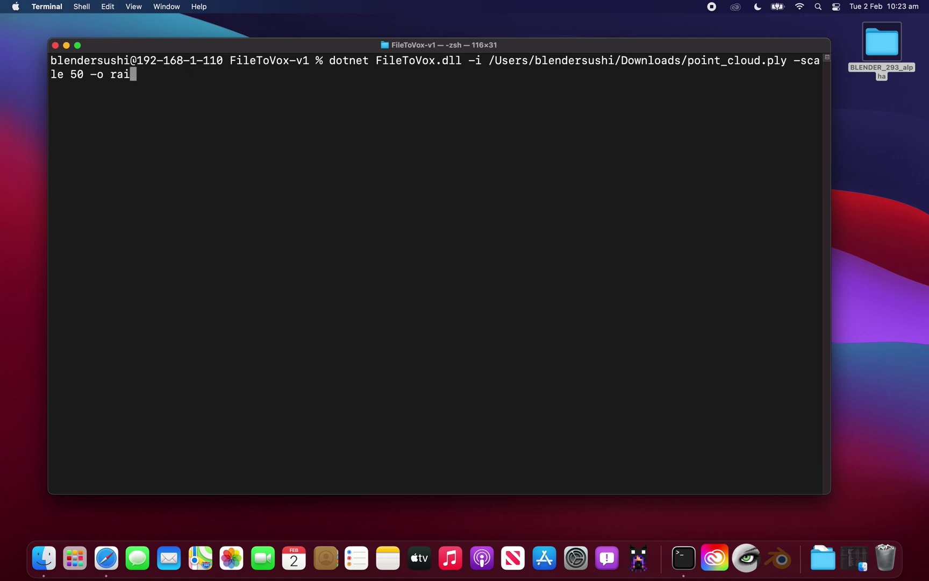
type("nbowX")
key("Left")
key("Left")
key("Left")
key("Left")
key("Left")
key("Left")
key("Left")
key("Left")
key("Left")
key("Left")
key("Left")
key("Left")
key("Left")
key("Left")
key("Left")
key("Left")
key("Left")
key("Left")
key("Left")
key("Left")
key("Left")
key("Left")
key("Left")
key("Left")
key("Left")
key("Left")
key("BackSpace")
key("BackSpace")
key("BackSpace")
key("BackSpace")
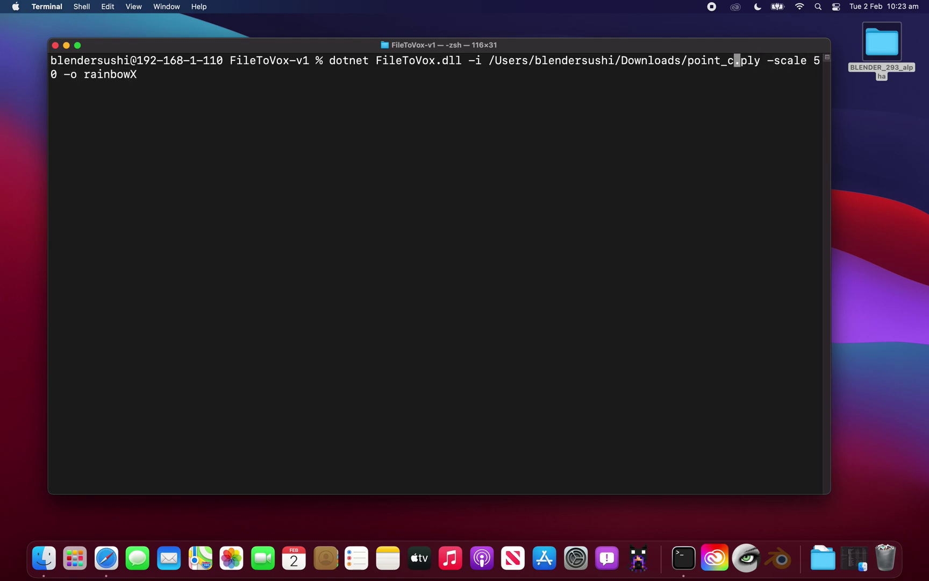
key("BackSpace")
key("BackSpace")
key("BackSpace")
key("BackSpace")
key("BackSpace")
key("BackSpace")
key("BackSpace")
type("rai")
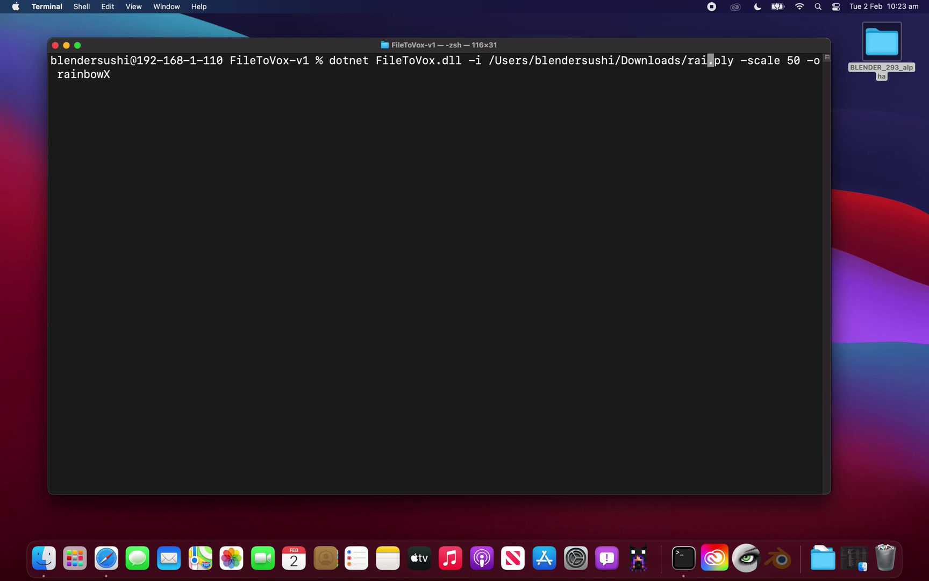
type("nbo")
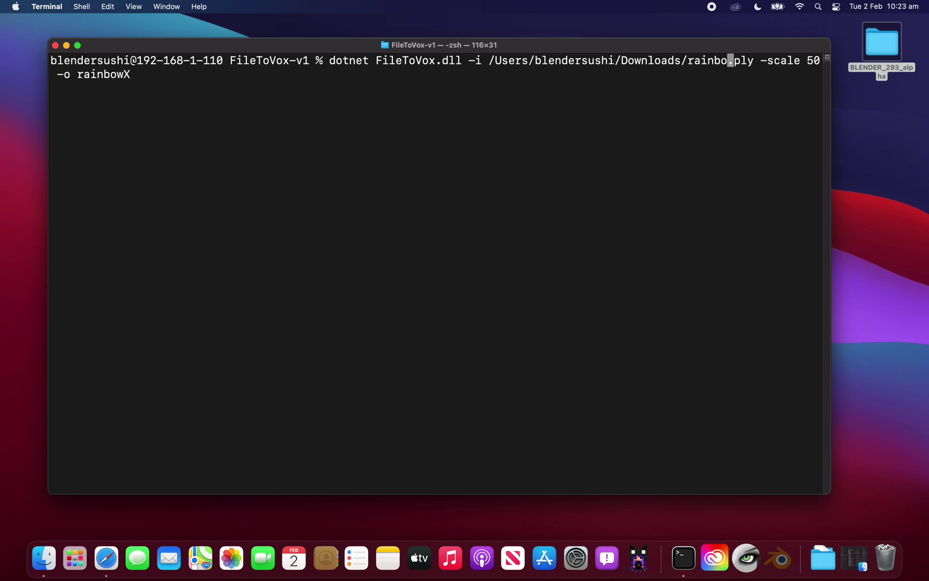
type("w")
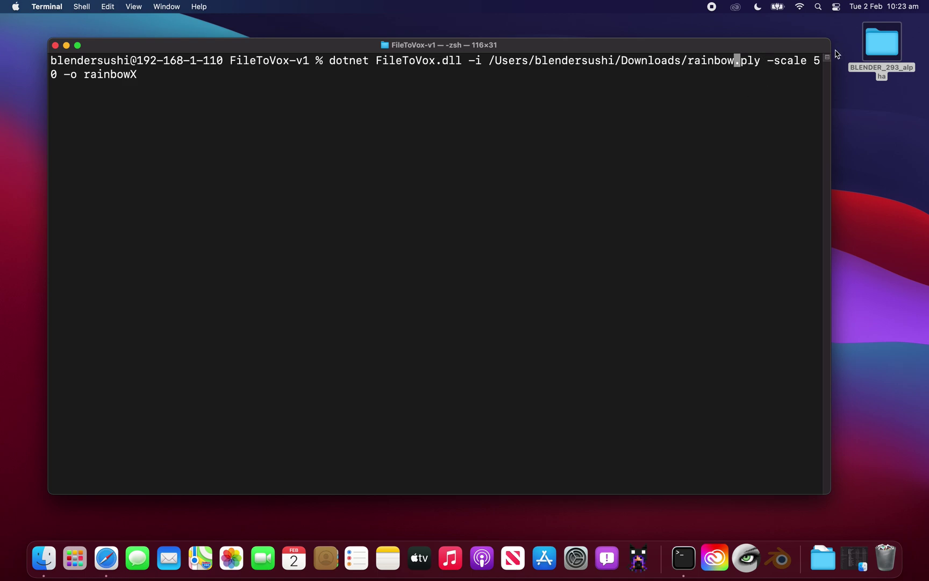
left_click_drag(842, 43, 874, 44)
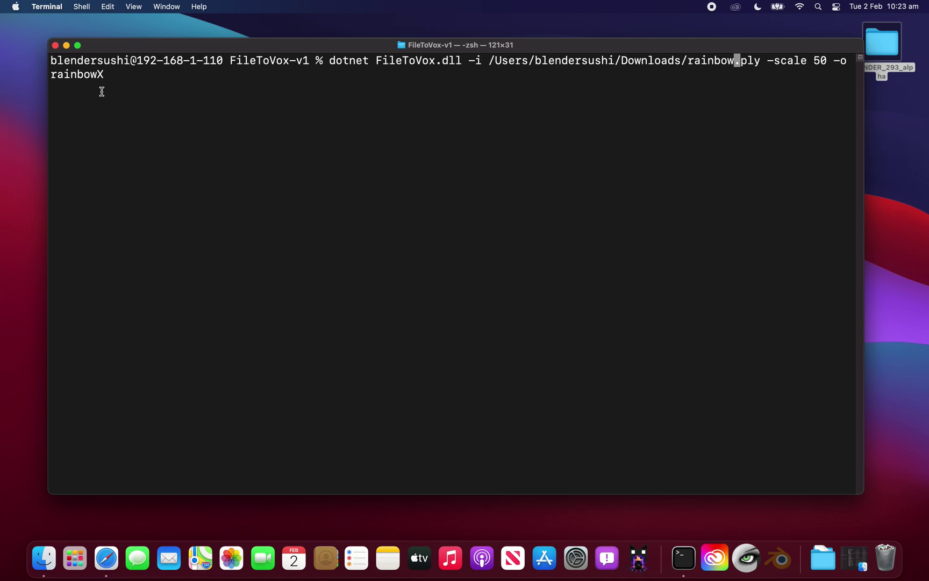
key("Return")
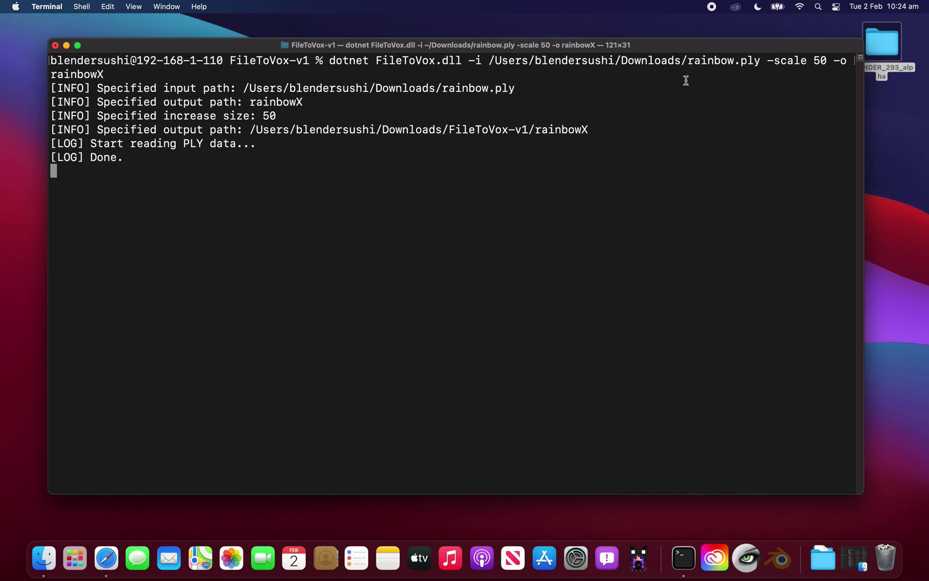
Narrow the Terminal window while the rainbow conversion runs, then launch MagicaVoxel
left_click_drag(776, 42, 761, 44)
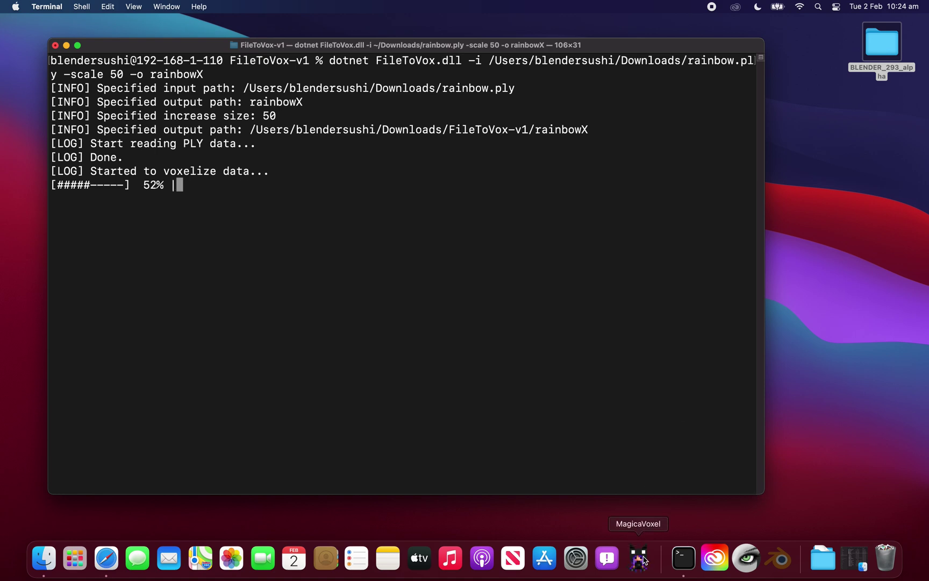
left_click(640, 559)
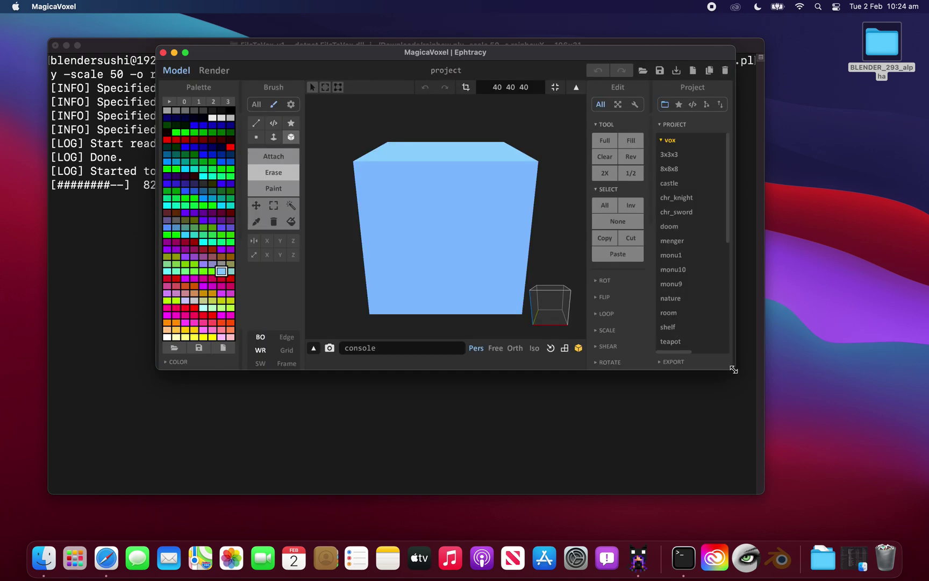
Enlarge the MagicaVoxel window and move it aside to reveal the 333 x 342 x 99 conversion result
left_click_drag(734, 369, 845, 453)
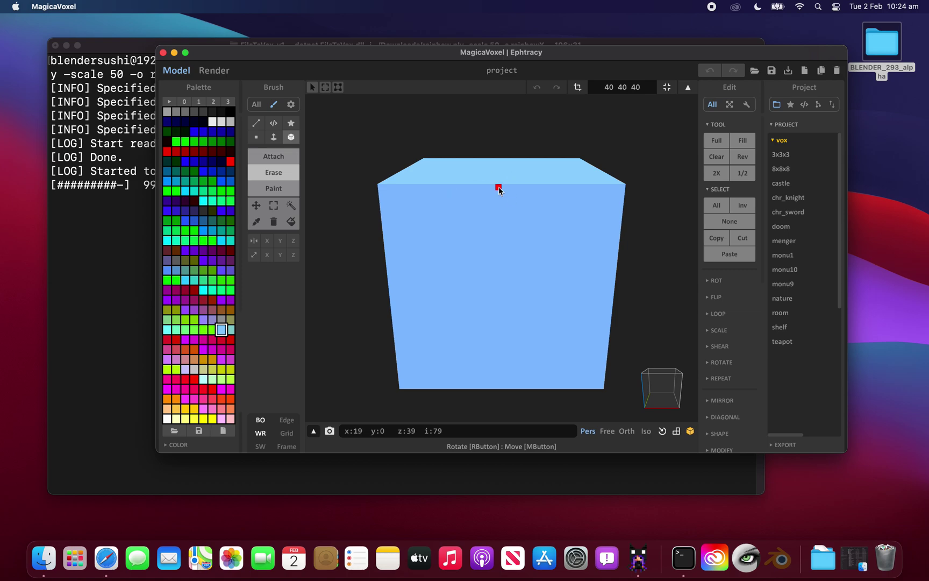
left_click_drag(311, 54, 339, 57)
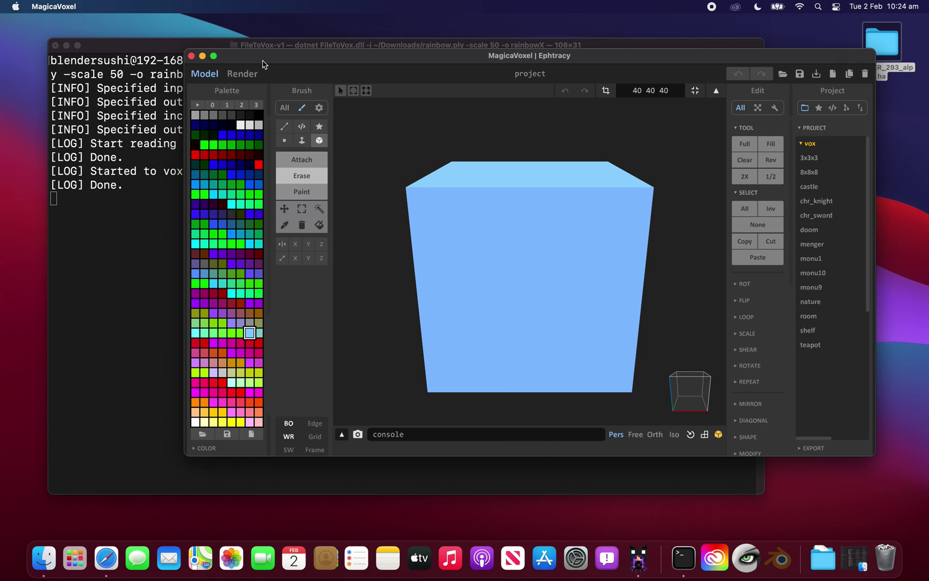
left_click_drag(388, 68, 374, 61)
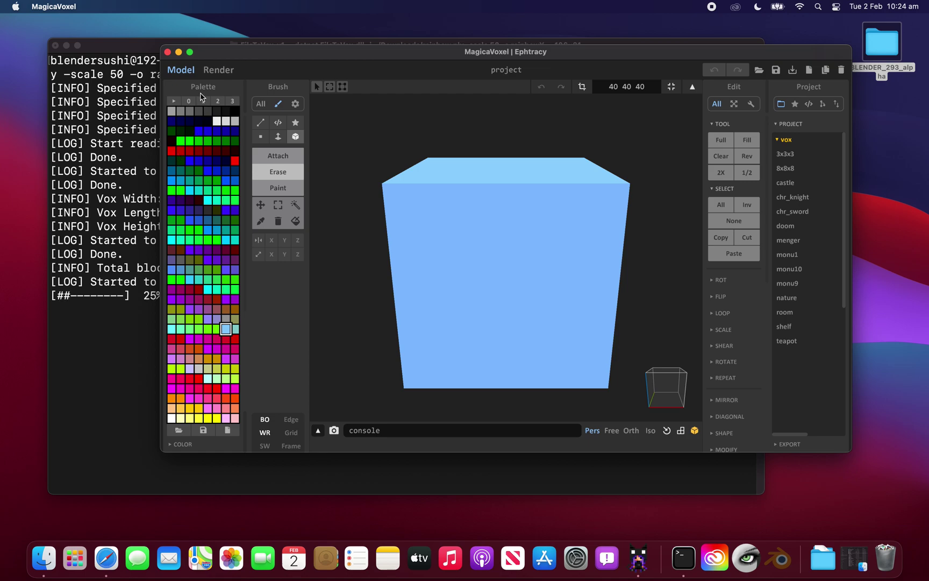
left_click_drag(214, 60, 584, 124)
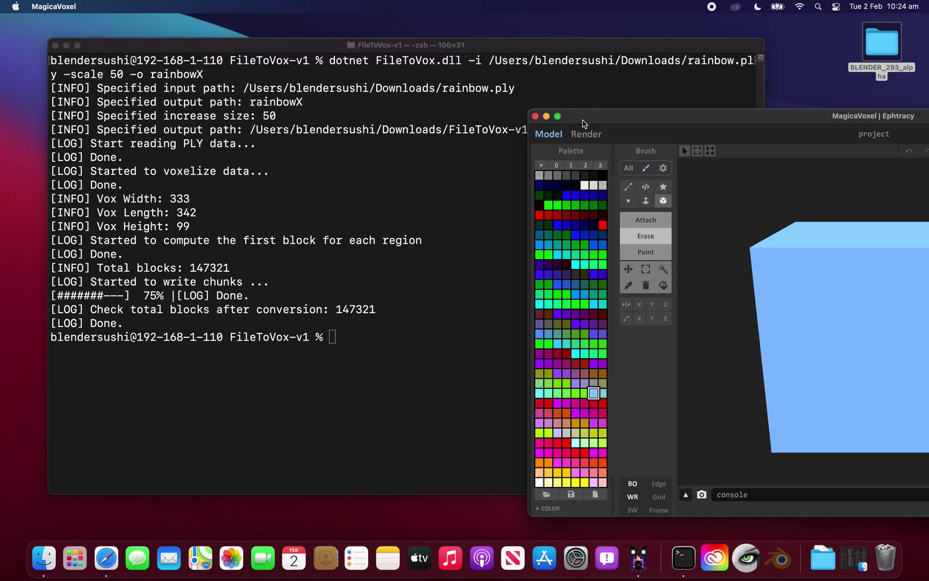
Open rainbowX.vox from the FileToVox-v1 folder to display the voxelized rainbow-bench scene
key("super+o")
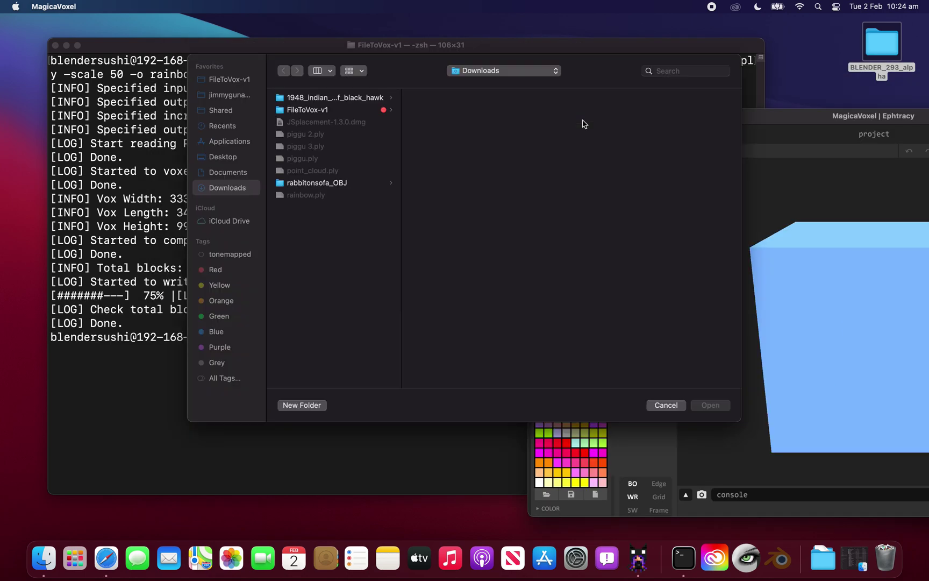
left_click_drag(584, 124, 574, 124)
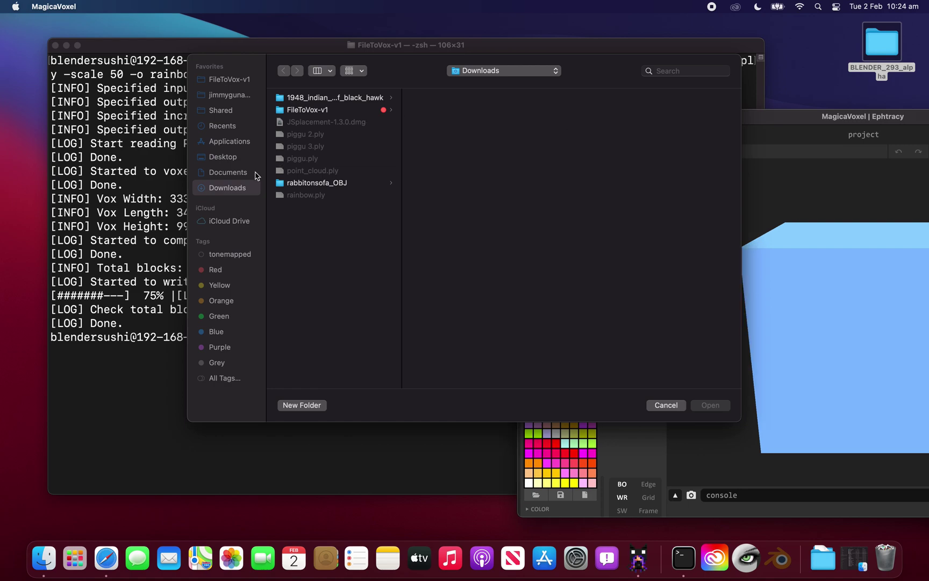
key("super+shift+a")
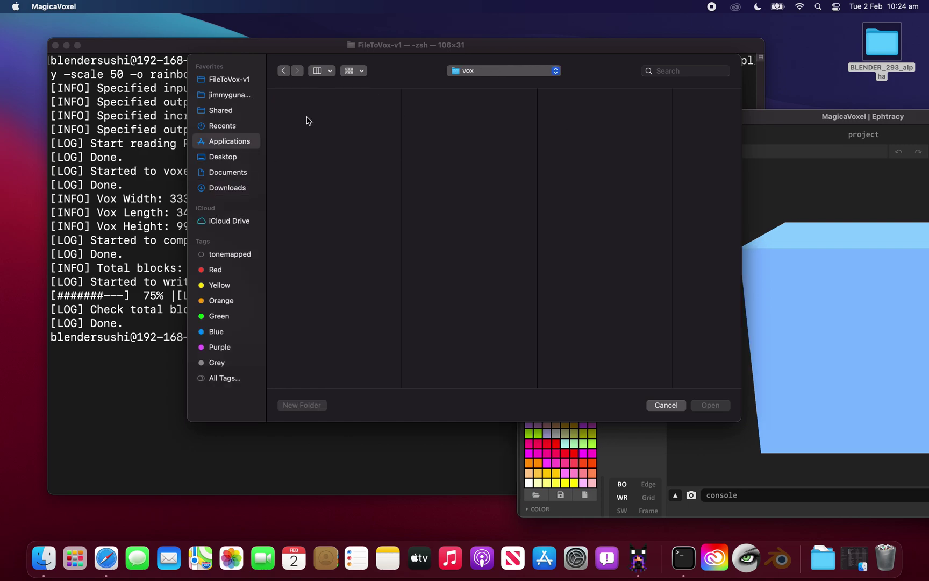
left_click(240, 81)
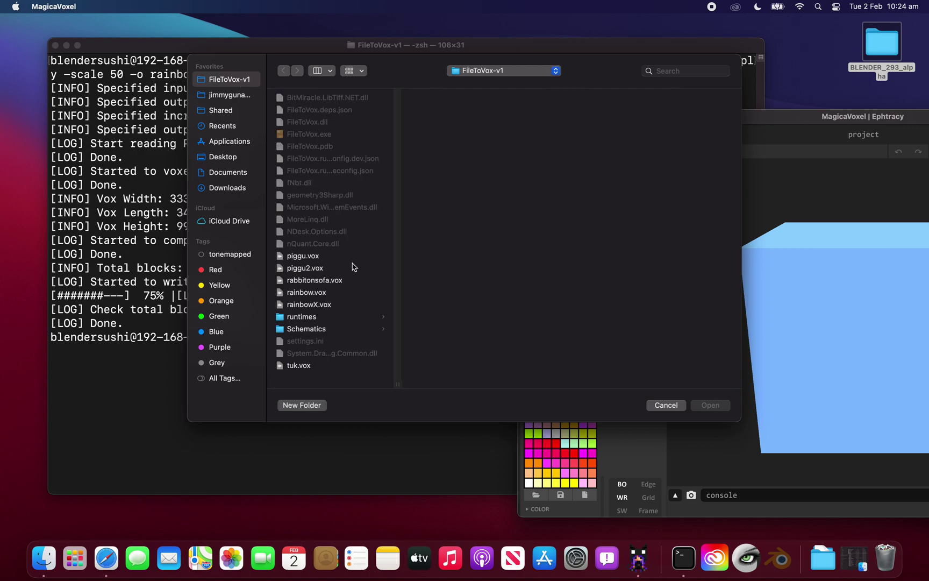
left_click(338, 306)
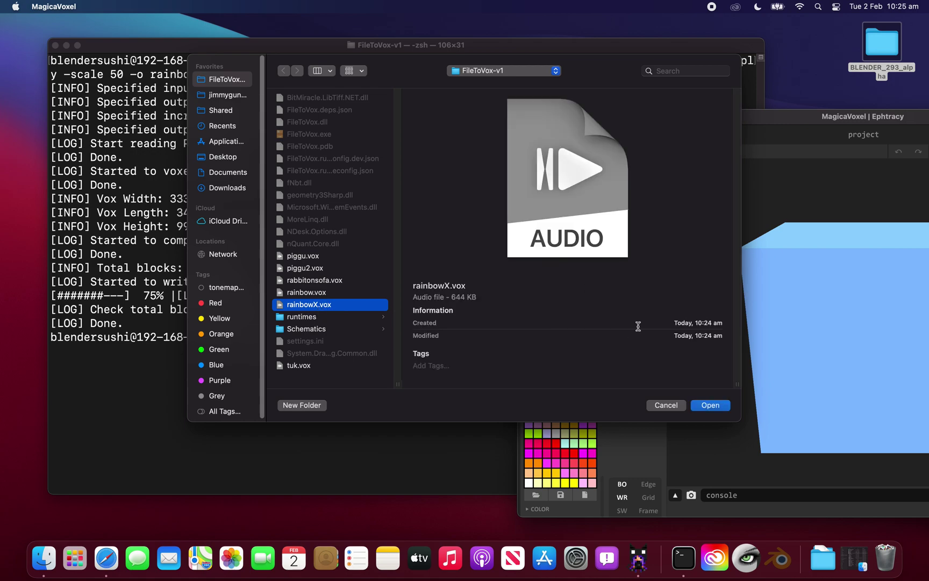
left_click(717, 409)
Make MagicaVoxel full screen and zoom in on the rainbowX bench scene
left_click_drag(589, 124, 228, 62)
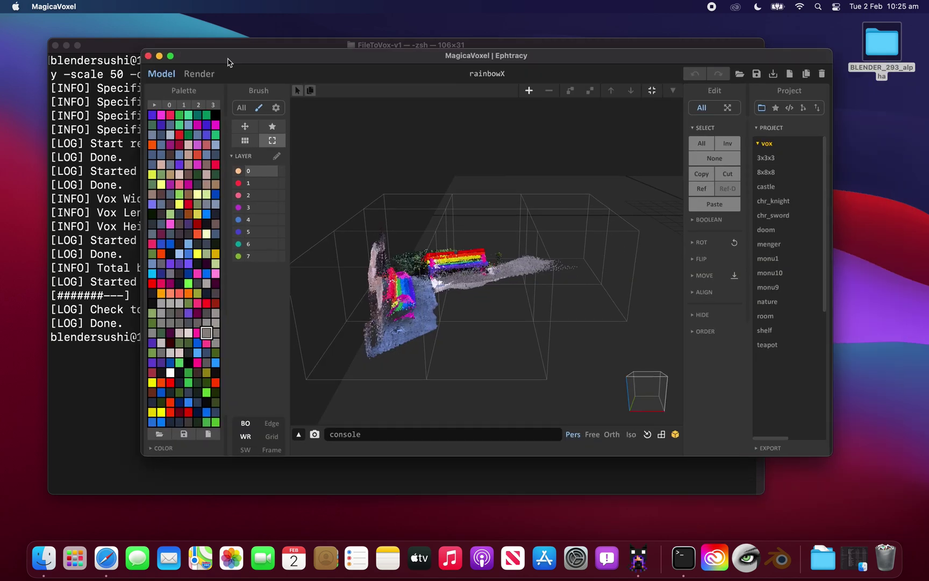
left_click(169, 56)
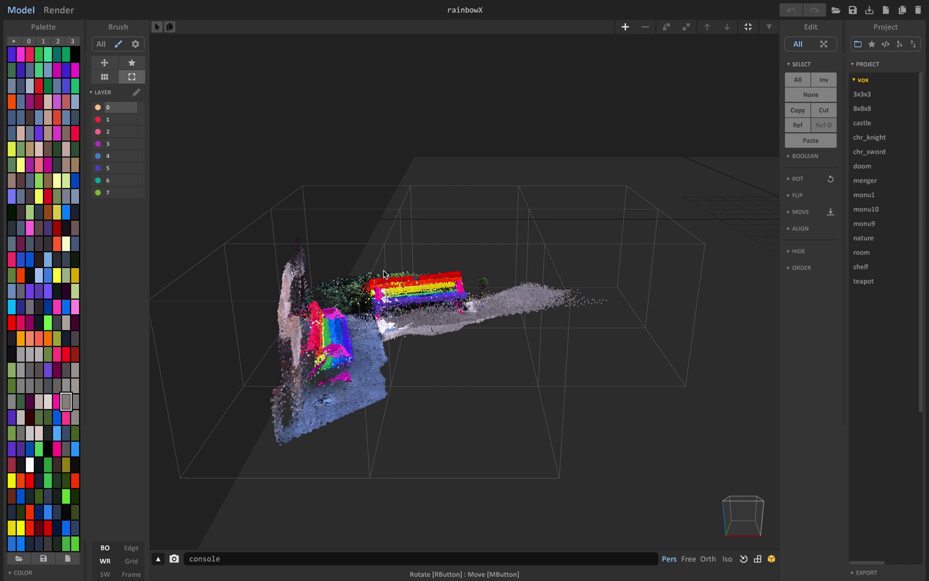
right_click_drag(349, 272, 386, 264)
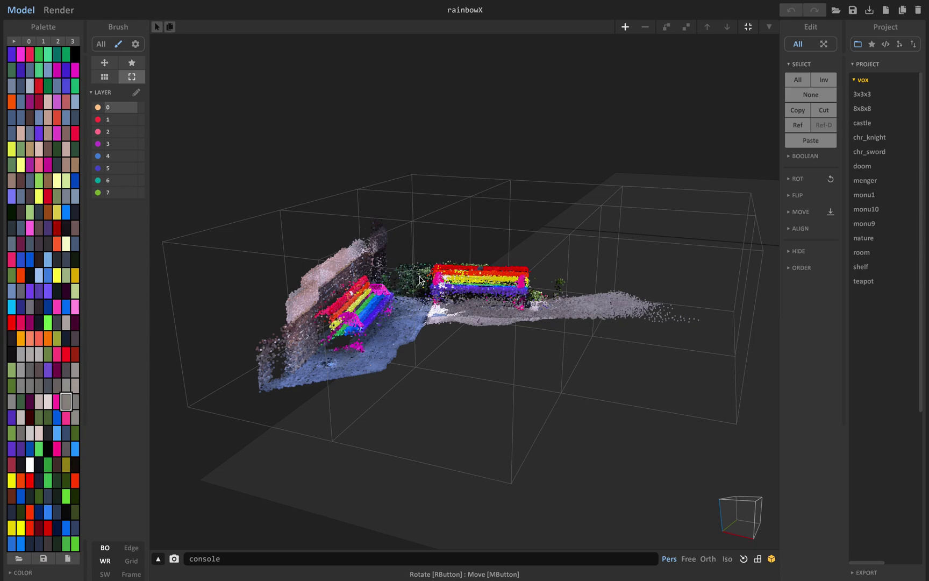
scroll(422, 277, "up", 3)
scroll(425, 278, "up", 8)
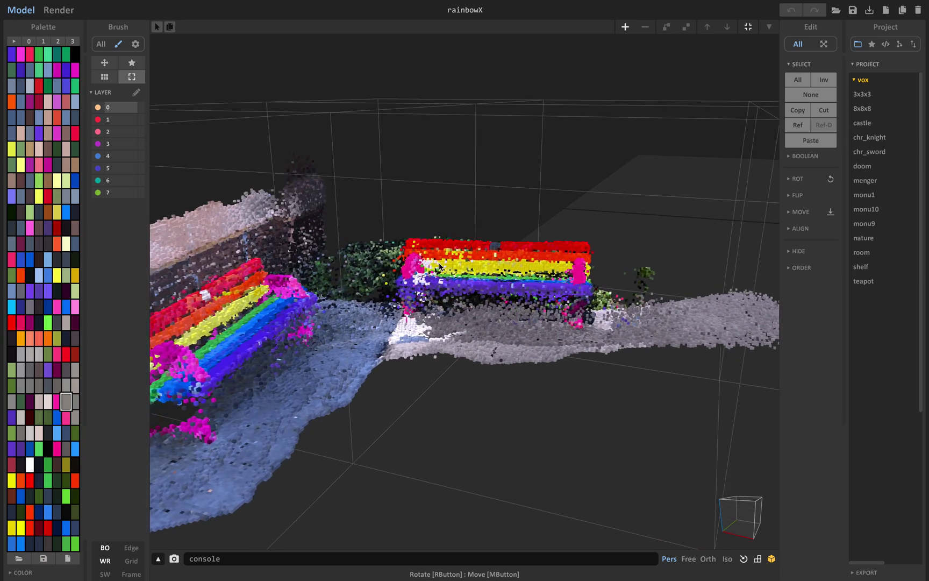
scroll(473, 285, "down", 5)
Orbit to a closer frontal view of both benches and switch to the path-traced Render view
right_click_drag(473, 284, 490, 297)
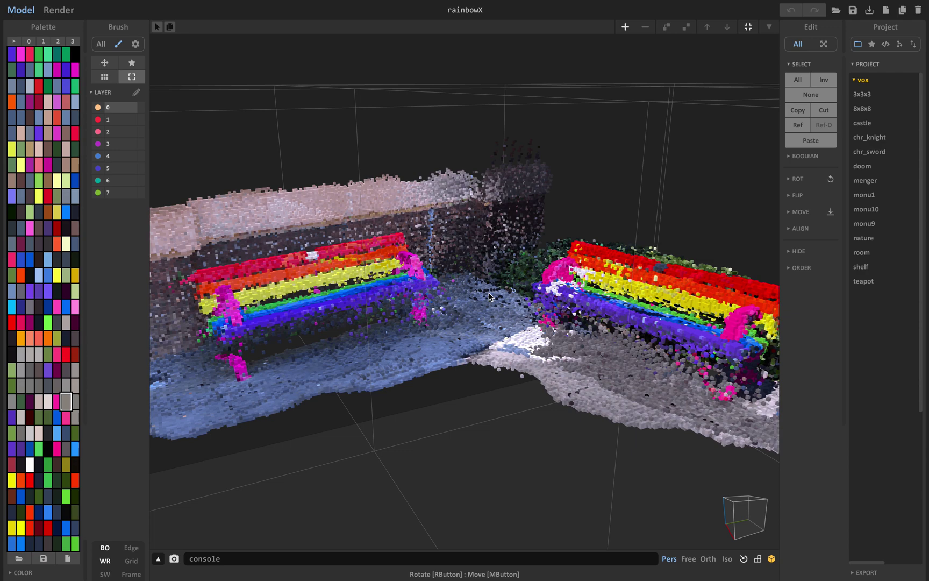
right_click_drag(491, 319, 423, 287)
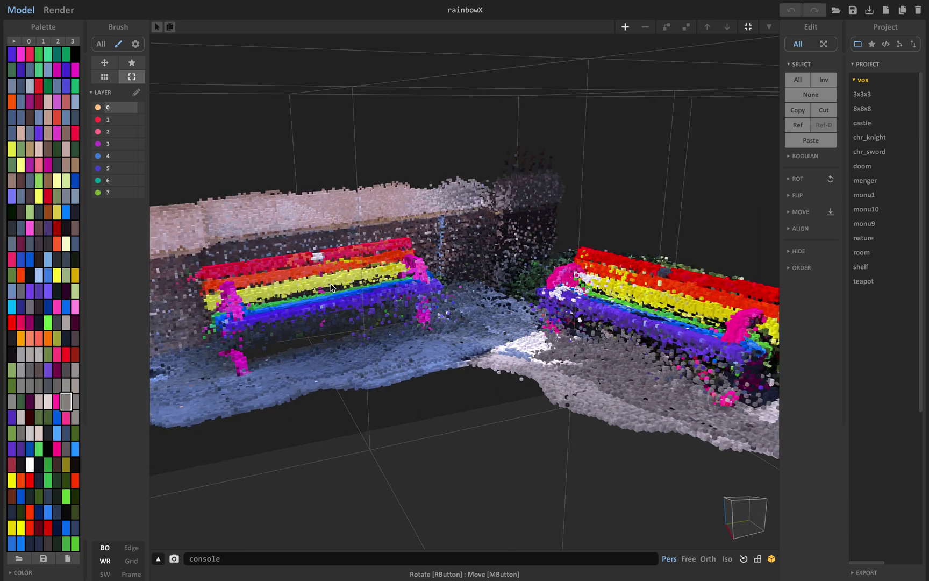
right_click_drag(354, 299, 375, 305)
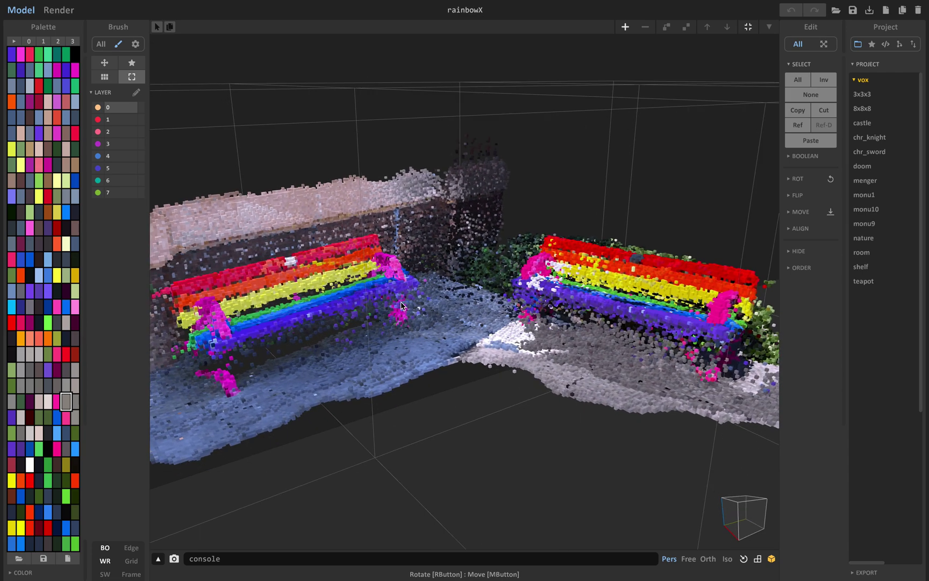
right_click_drag(408, 279, 475, 277)
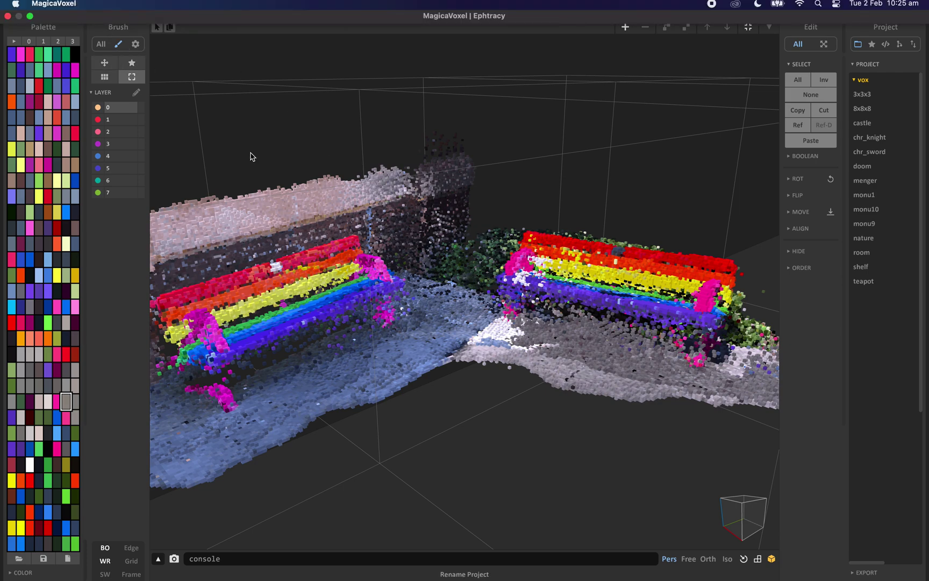
right_click_drag(386, 232, 356, 230)
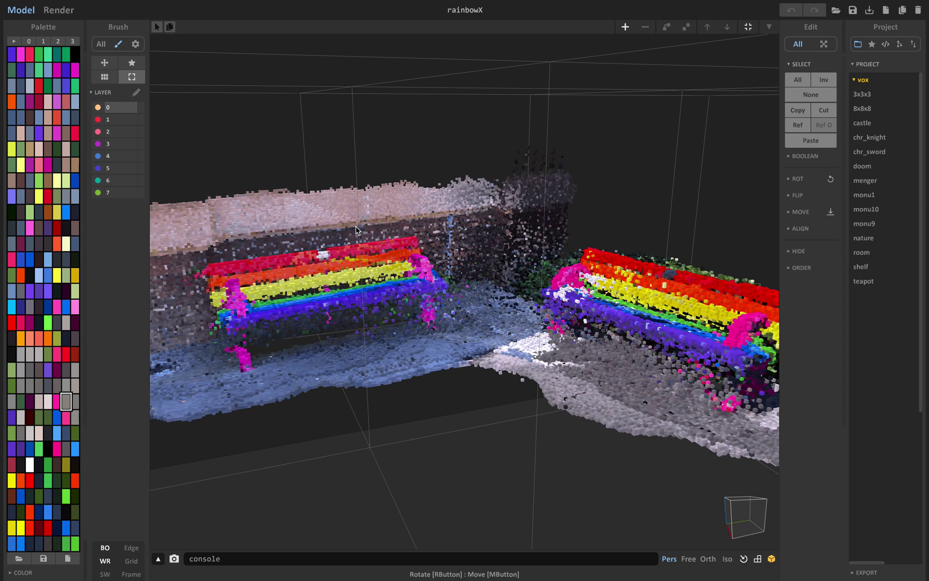
left_click(58, 11)
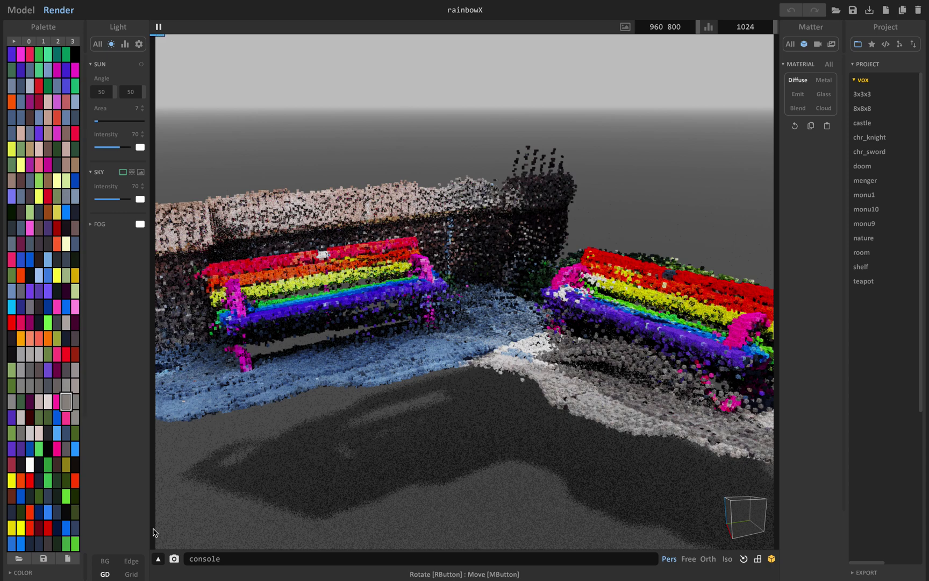
Set the render voxel Shape to Lego bricks
left_click(125, 44)
left_click(139, 45)
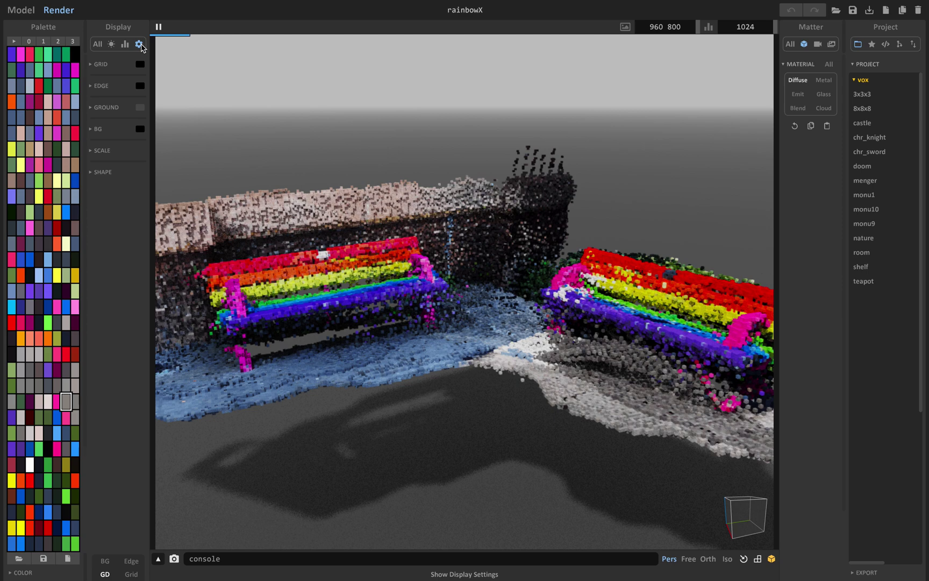
left_click(91, 173)
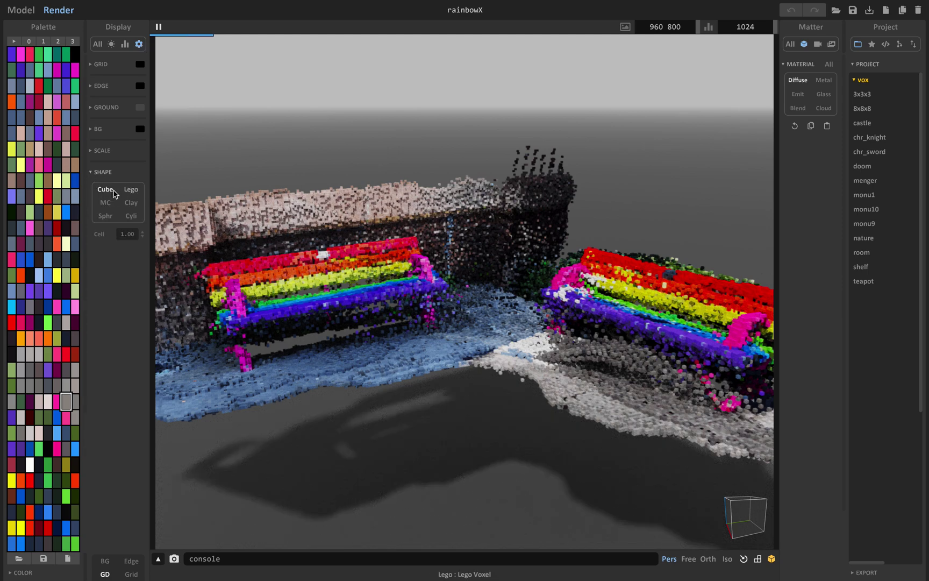
left_click(131, 192)
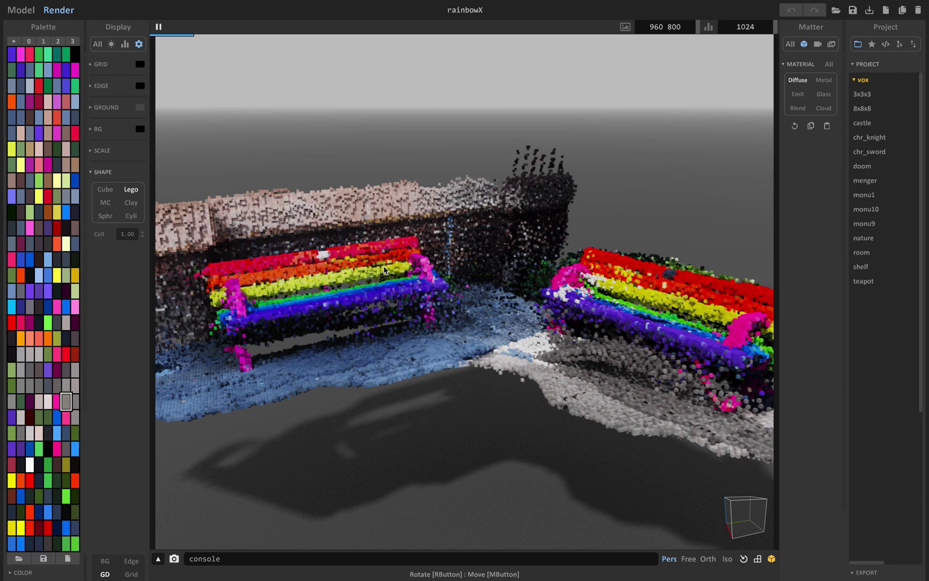
Zoom and orbit around the Lego-brick bench and dark tower, then return to Model mode
scroll(446, 288, "up", 3)
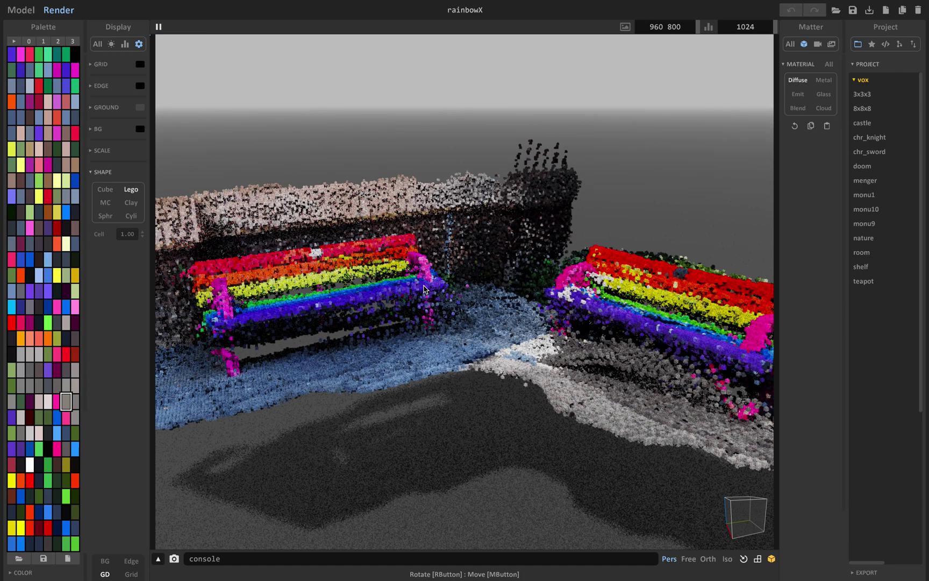
scroll(497, 301, "up", 5)
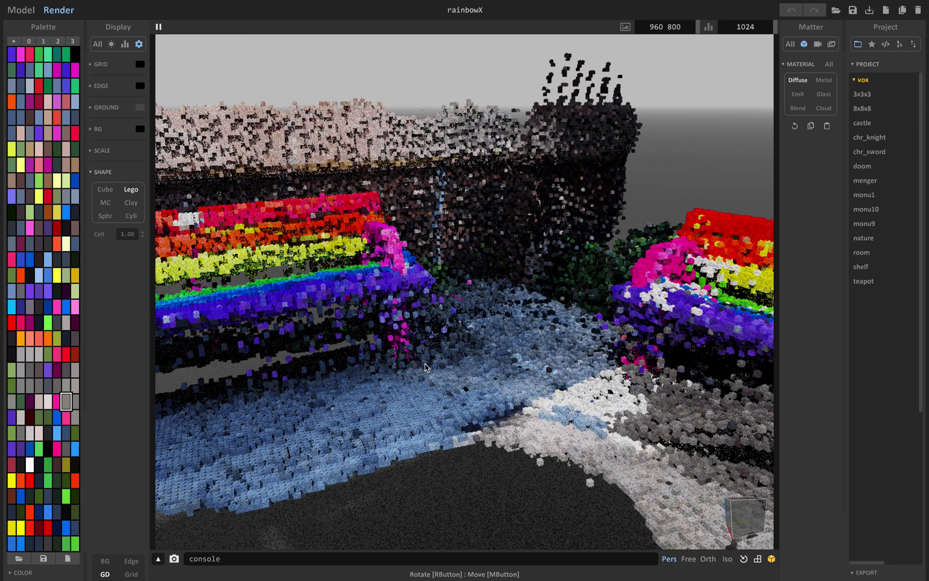
scroll(436, 356, "up", 2)
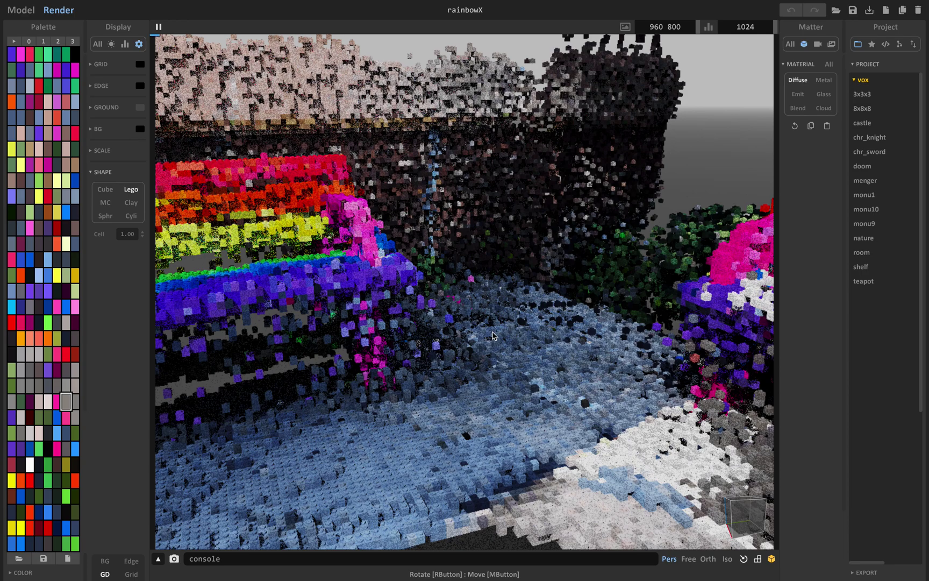
right_click_drag(494, 336, 407, 334)
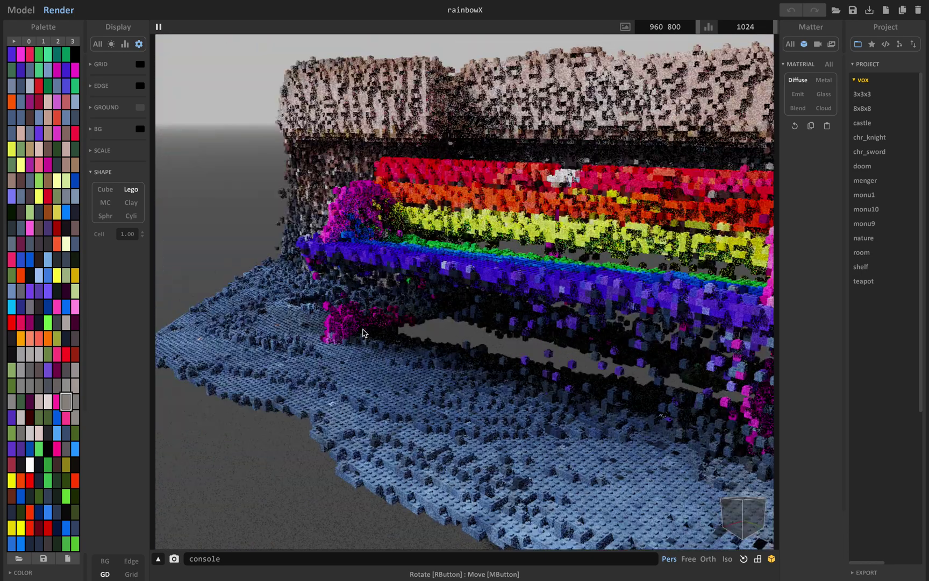
right_click_drag(363, 333, 397, 330)
right_click_drag(559, 297, 608, 200)
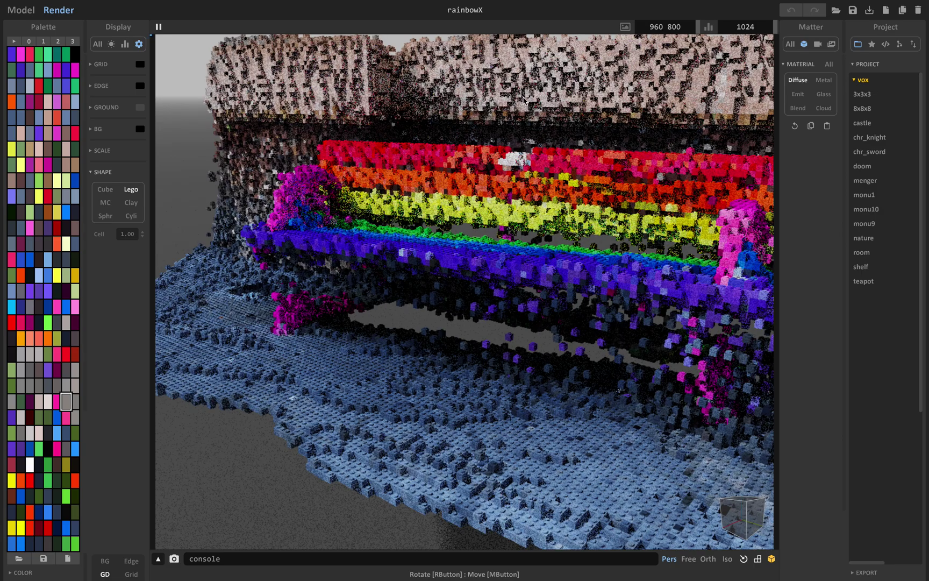
right_click_drag(367, 232, 657, 301)
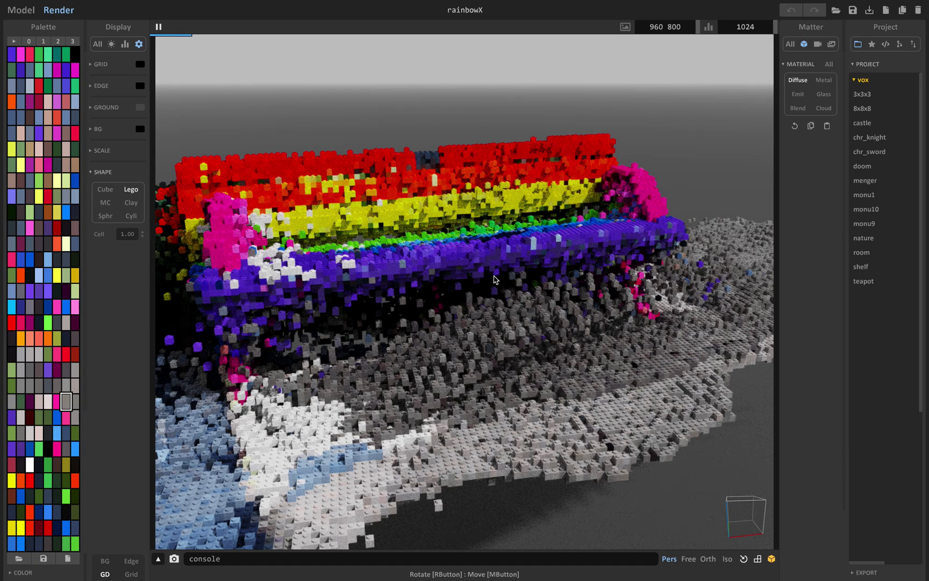
right_click_drag(431, 295, 175, 163)
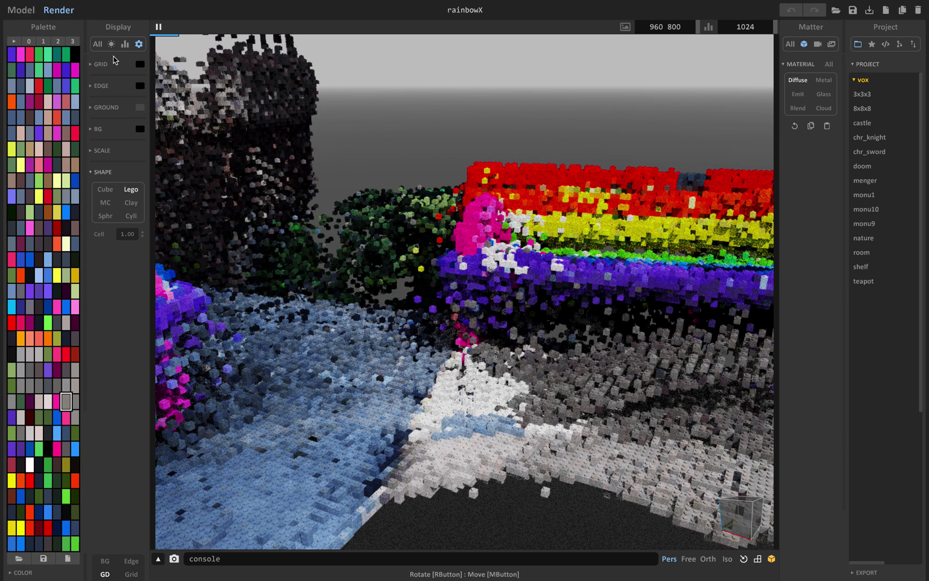
left_click(23, 10)
Save the rainbowX scene as an OBJ mesh in Downloads, then switch desktops to Terminal
right_click_drag(513, 273, 549, 312)
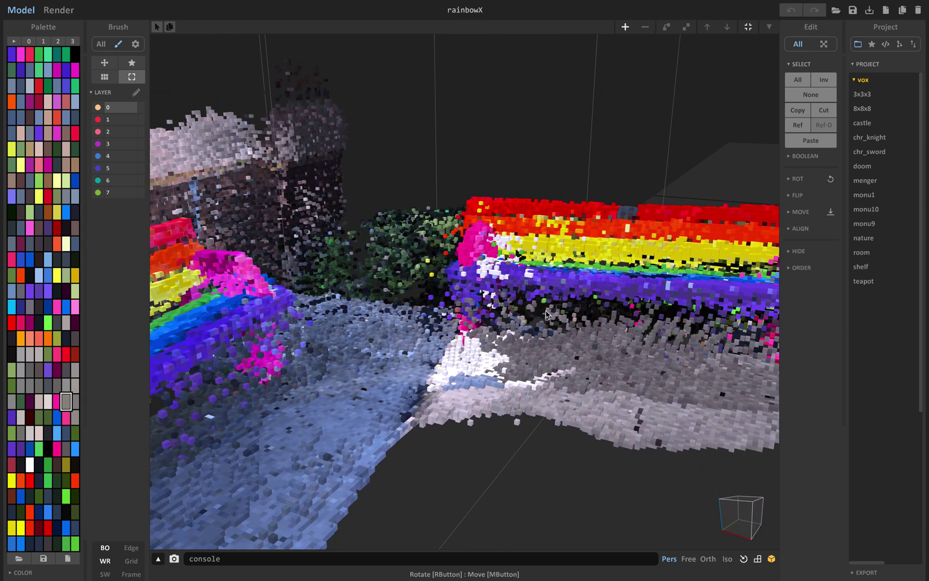
left_click(860, 573)
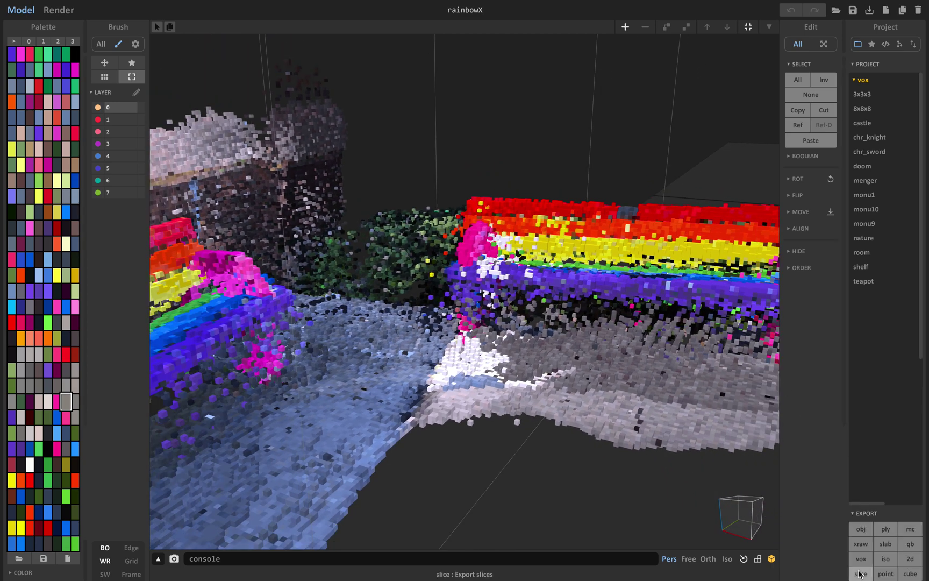
left_click(860, 529)
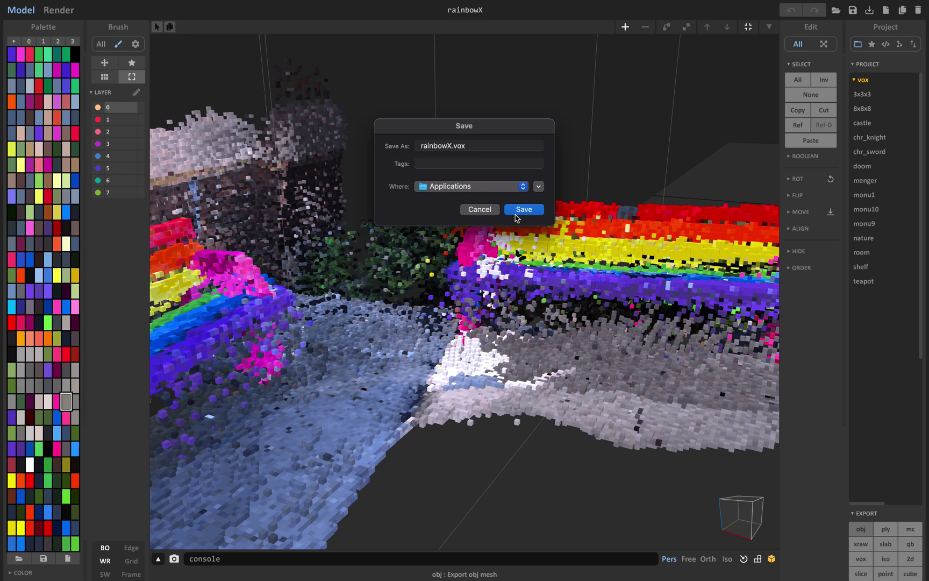
left_click(463, 187)
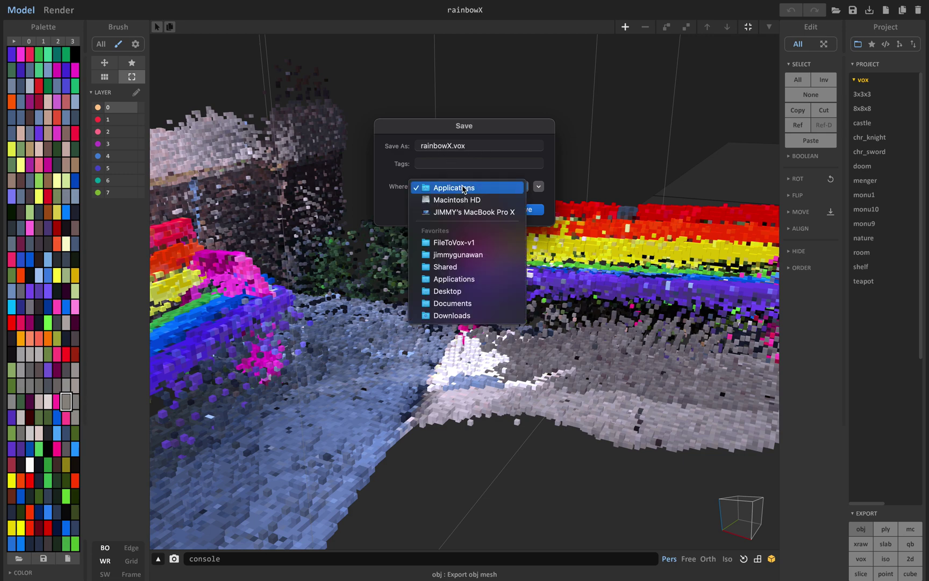
left_click(452, 315)
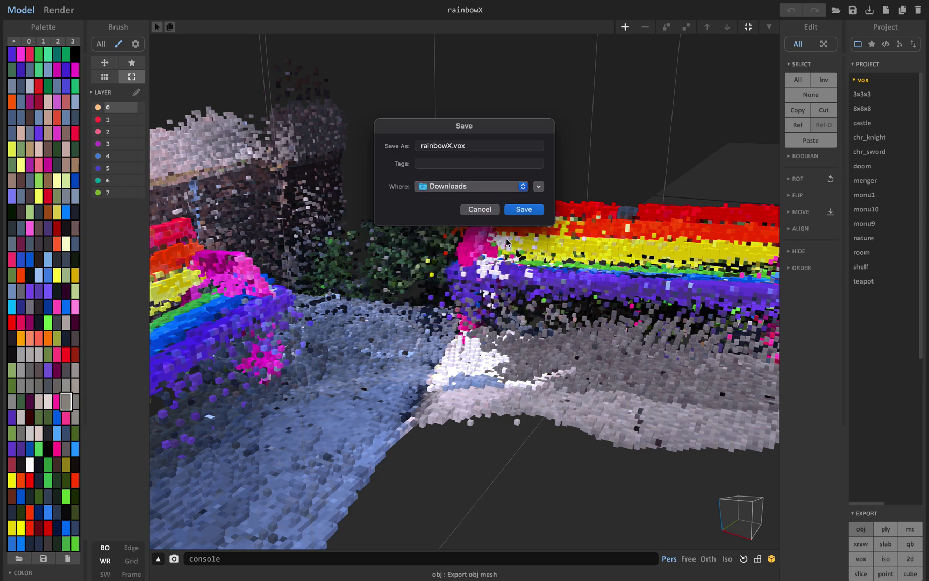
left_click(518, 213)
left_click(519, 209)
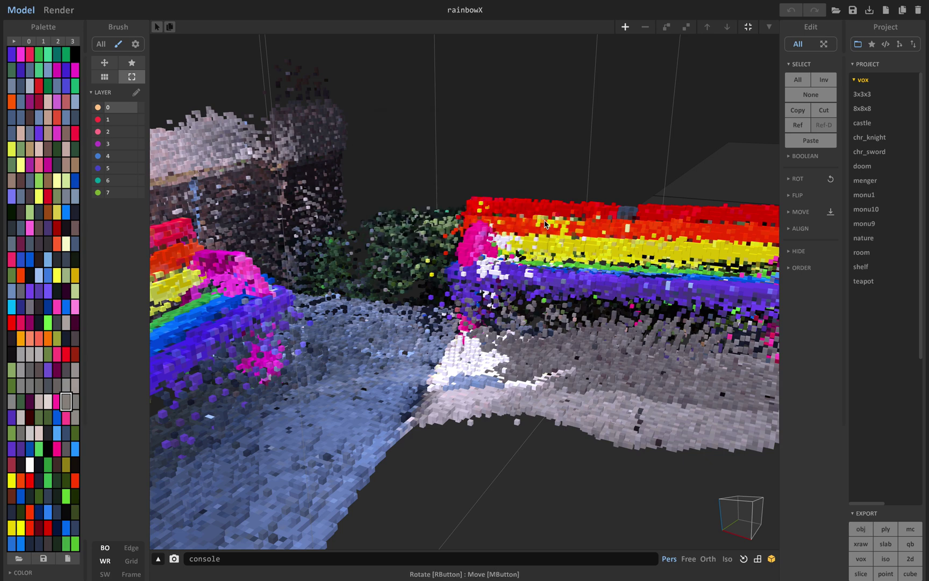
key("ctrl+Right")
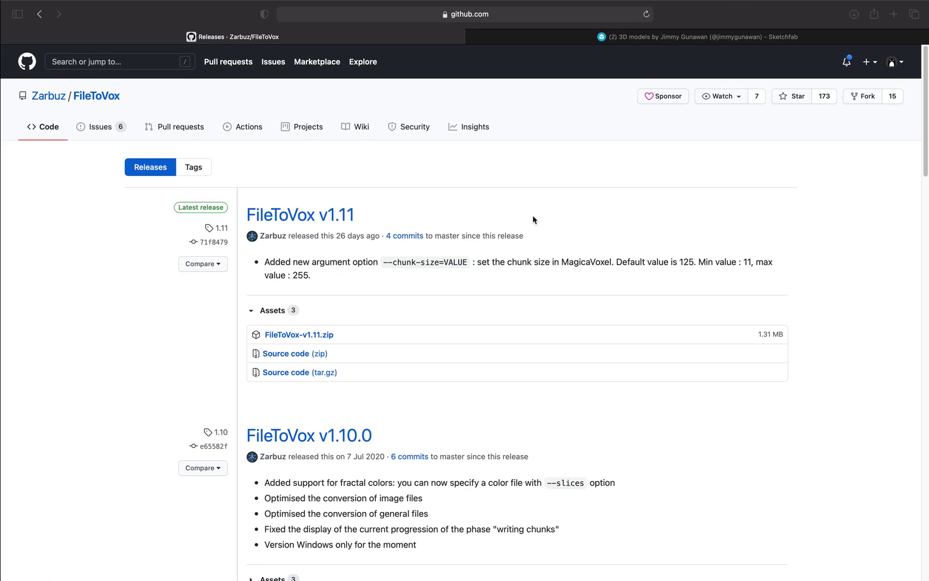
key("ctrl+Left")
key("ctrl+Left")
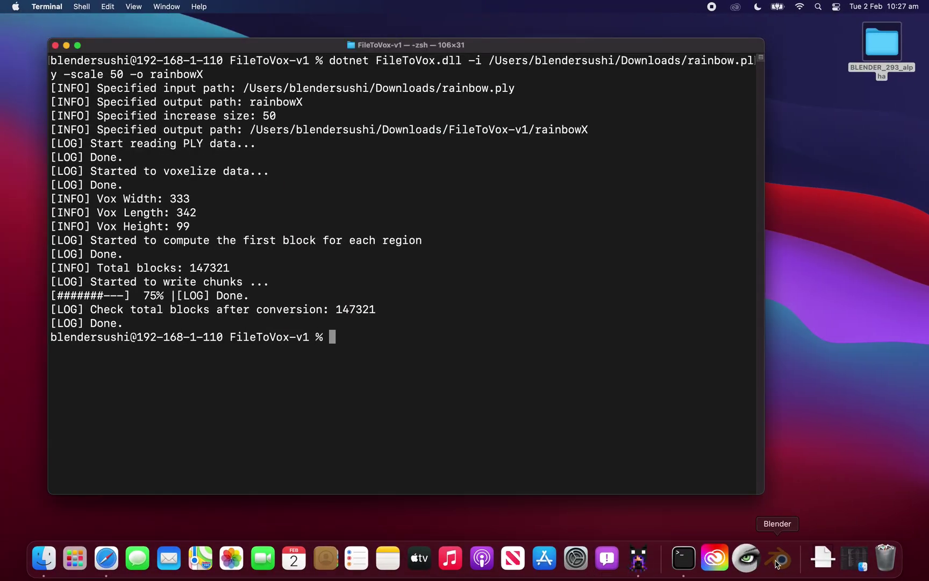
Launch Blender from the Dock
left_click(776, 562)
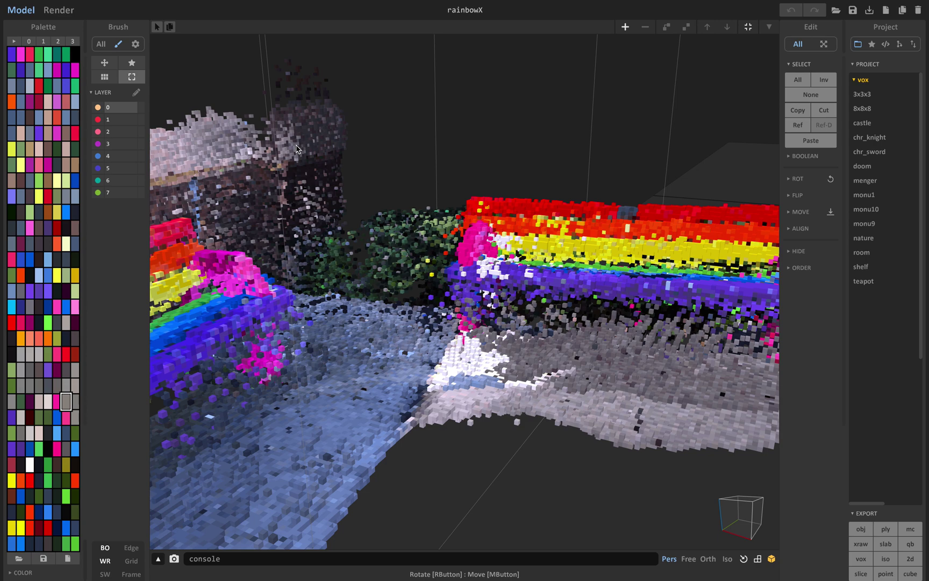
Open rabbitsonsofa.vox from FileToVox-v1, then orbit to a top-down view and zoom in
key("super+o")
double_click(319, 114)
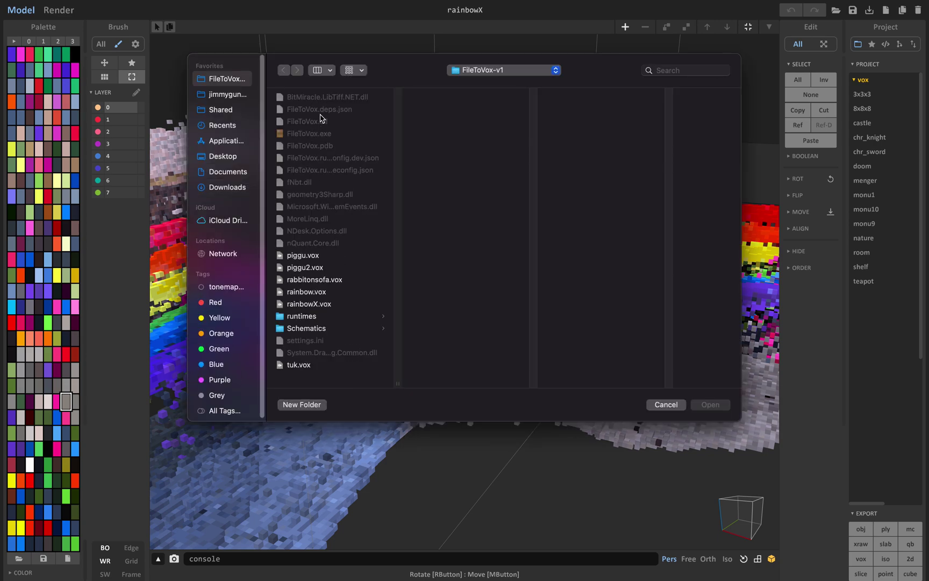
left_click(330, 267)
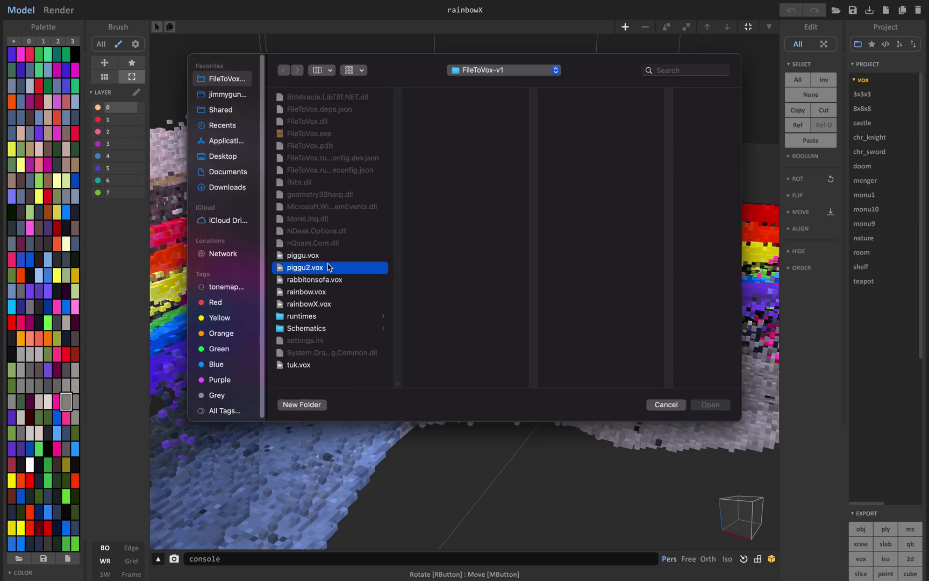
key("Return")
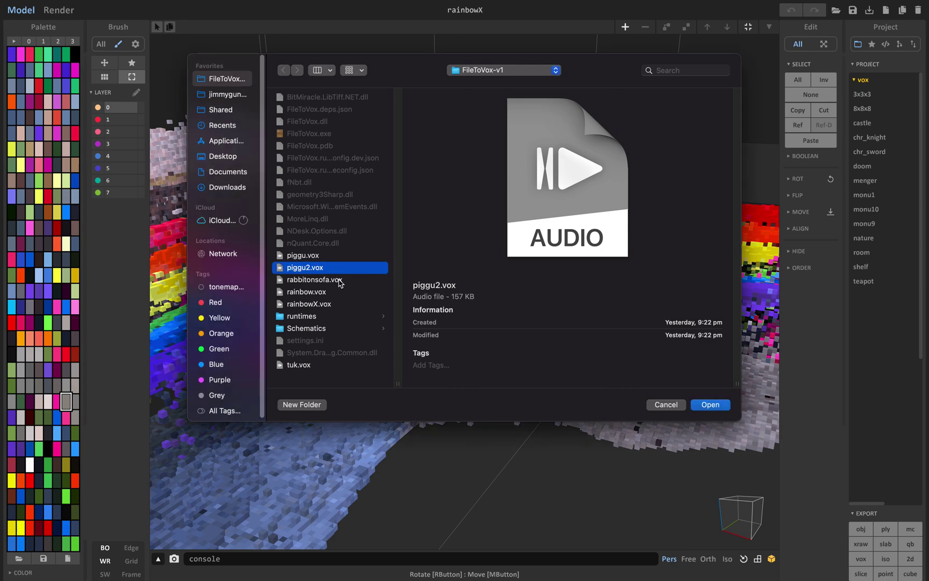
left_click(340, 280)
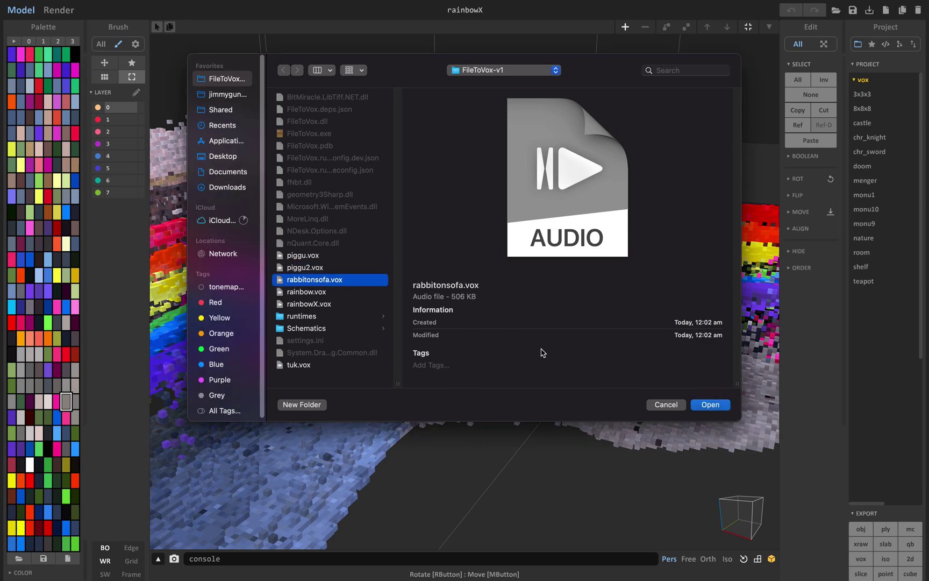
left_click(707, 409)
right_click_drag(688, 406, 475, 324)
scroll(475, 324, "up", 5)
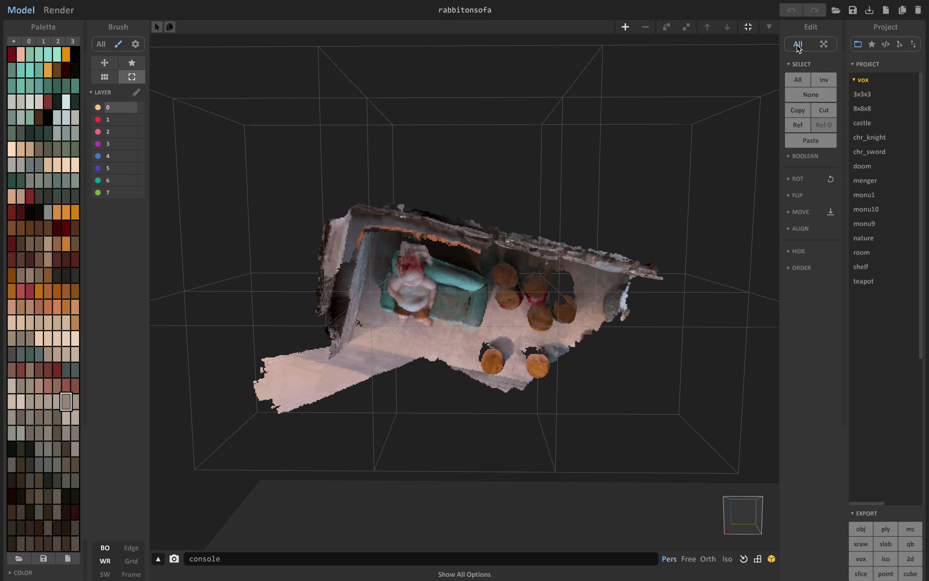
left_click(796, 180)
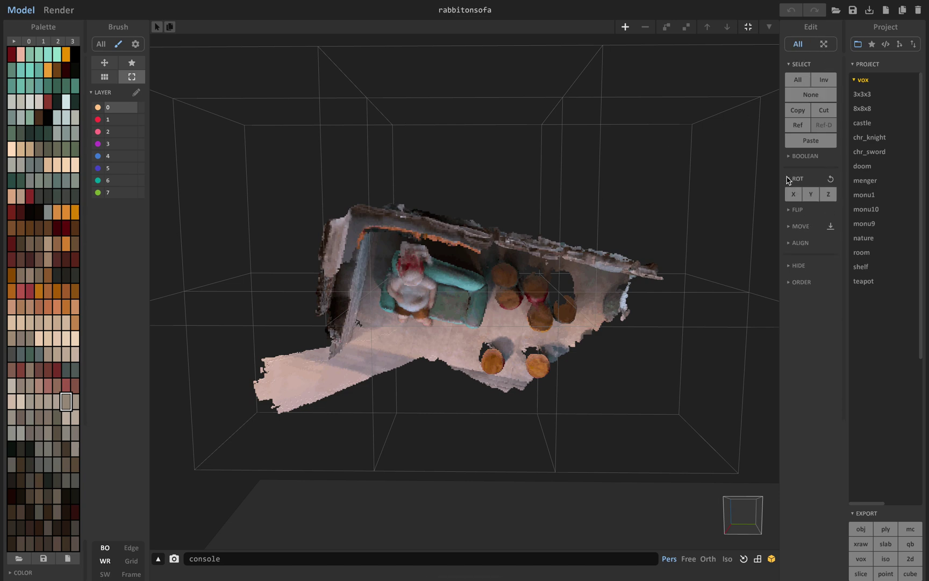
Rotate the model in 90° steps about X, Y and Z until the sofa scene stands upright
left_click(797, 79)
left_click(799, 193)
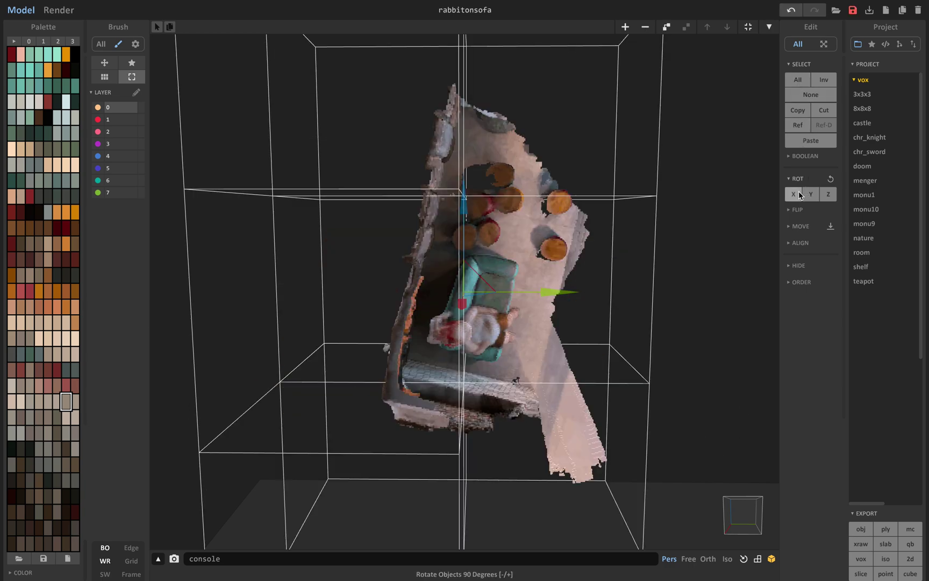
left_click(798, 192)
left_click(813, 194)
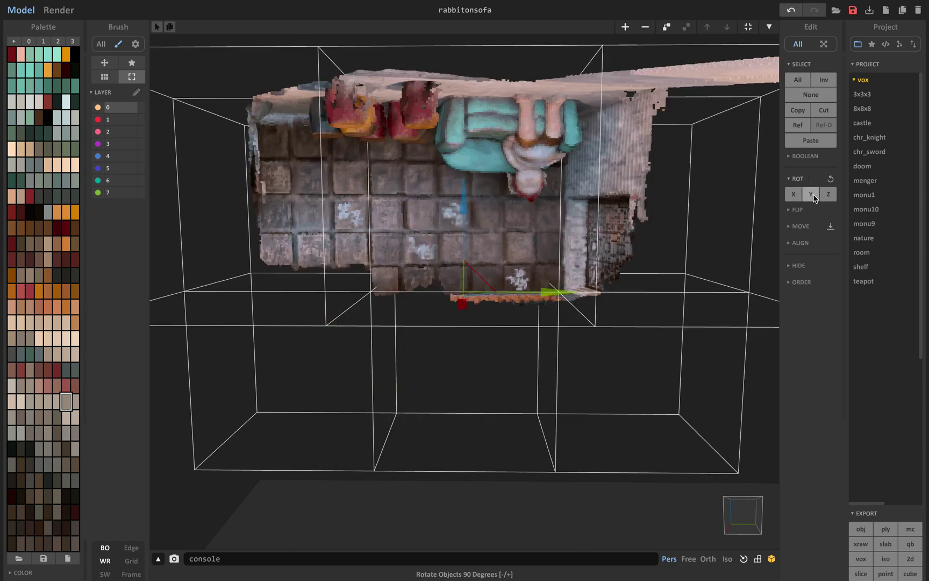
left_click(813, 195)
left_click(817, 198)
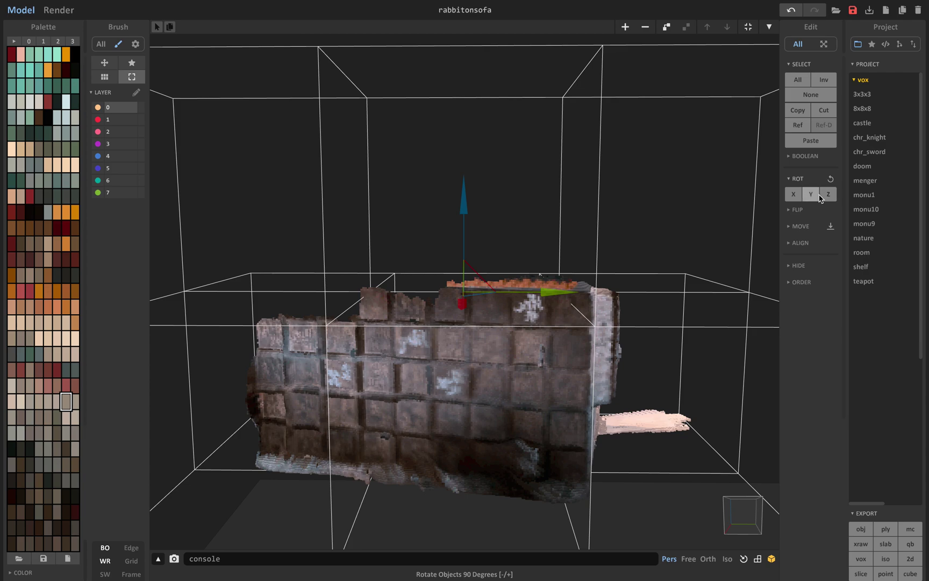
left_click(827, 198)
left_click(827, 197)
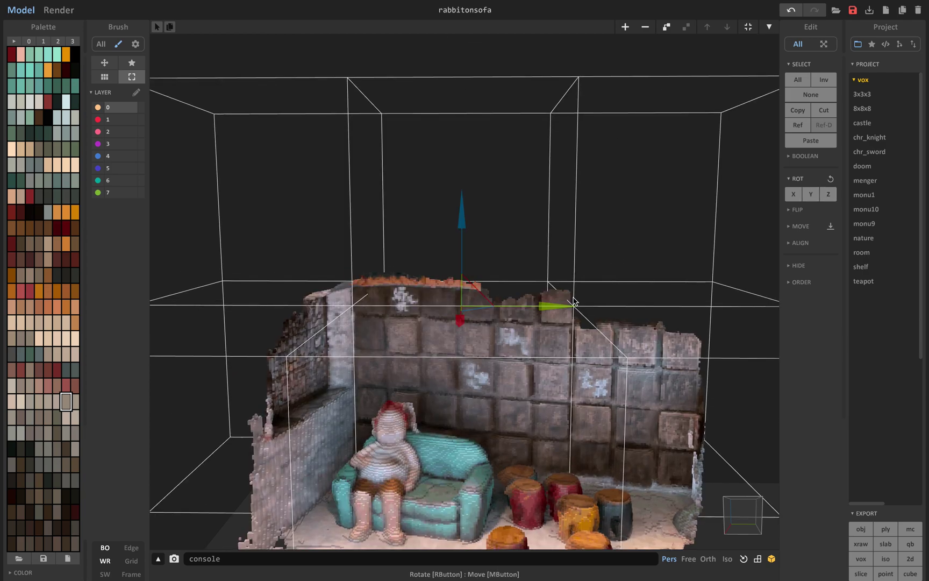
Zoom and orbit close to the figure on the sofa, then switch to the F1 render preview
scroll(500, 307, "up", 4)
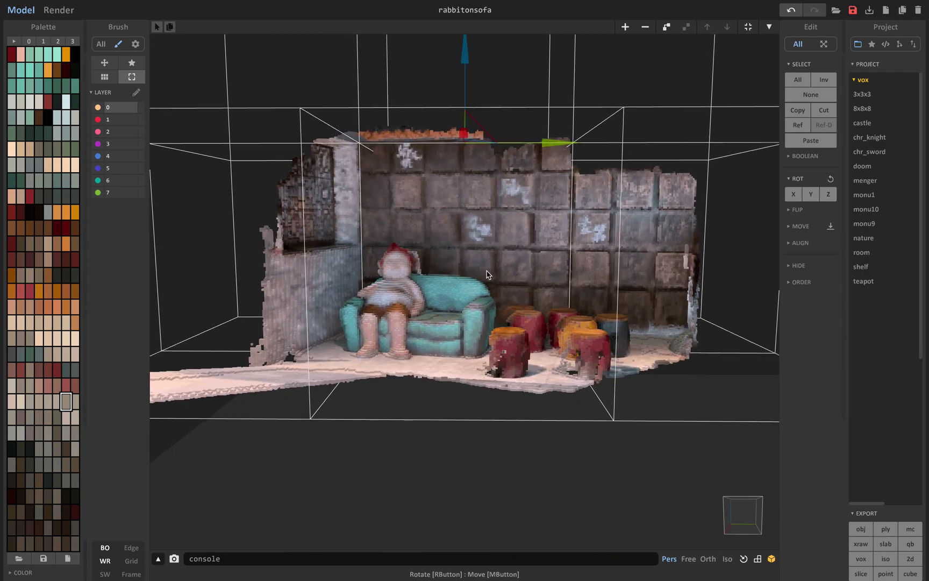
scroll(470, 287, "up", 3)
scroll(462, 278, "up", 5)
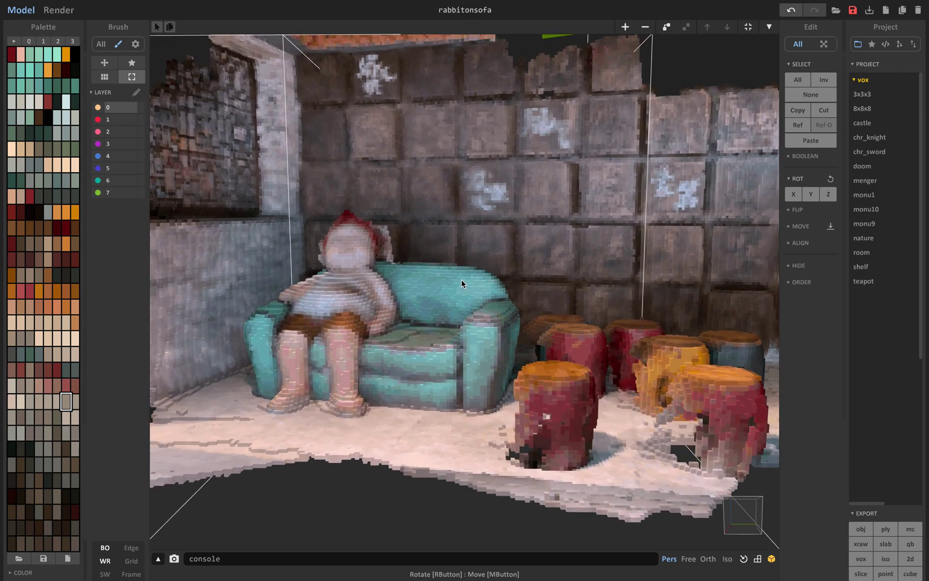
scroll(499, 286, "down", 5)
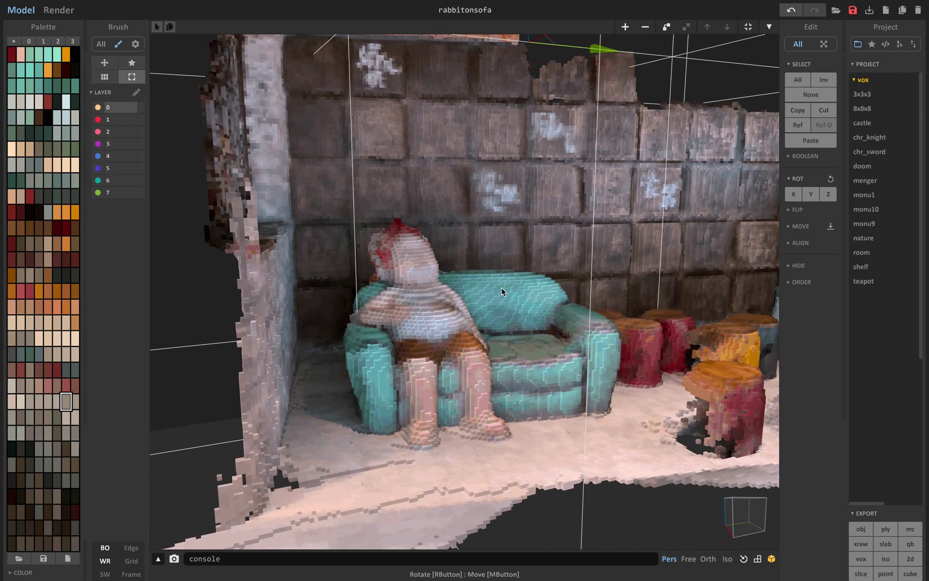
right_click_drag(498, 286, 451, 291)
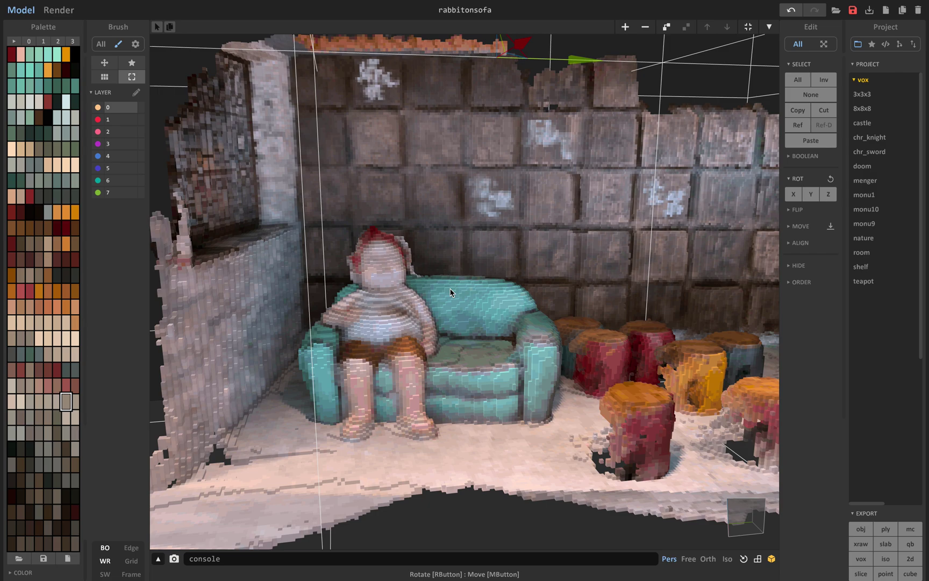
right_click_drag(496, 313, 426, 242)
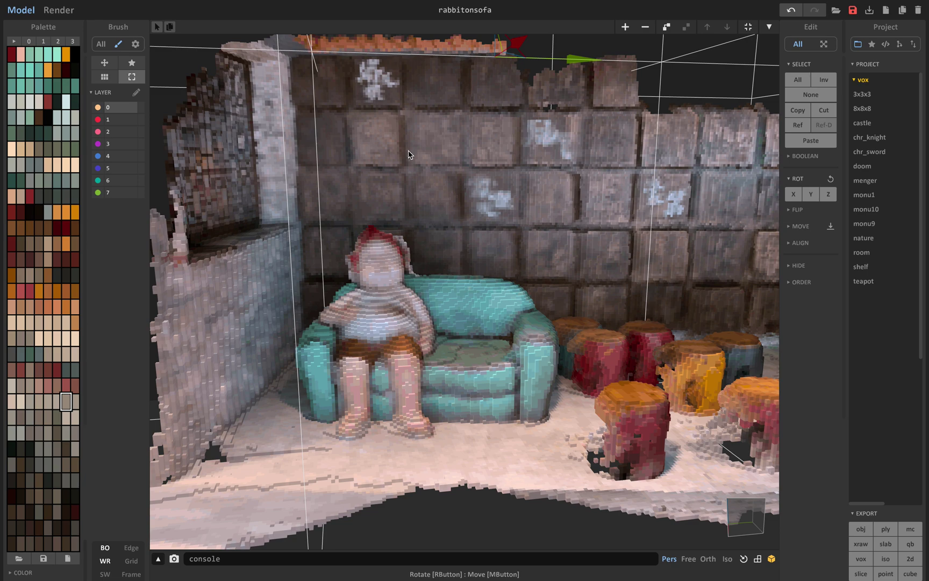
right_click_drag(452, 248, 429, 218)
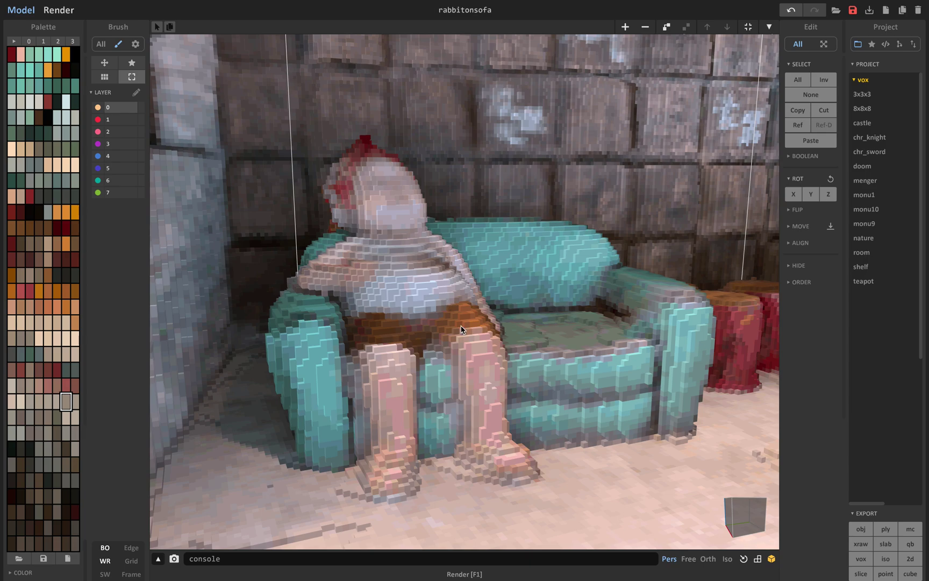
key("F1")
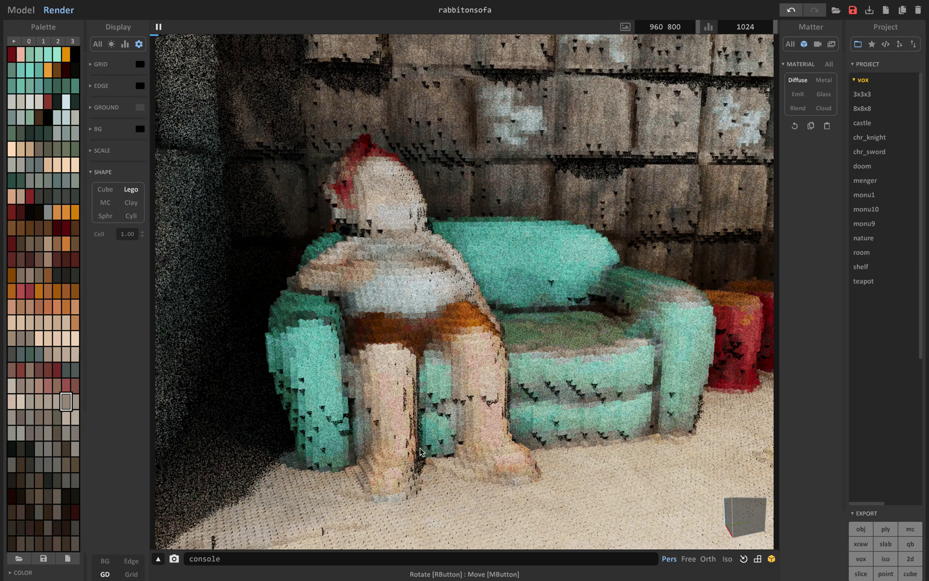
Render the sofa figure with plain Cube voxels instead of Lego, return to Model mode, and swipe to Blender
scroll(423, 448, "up", 3)
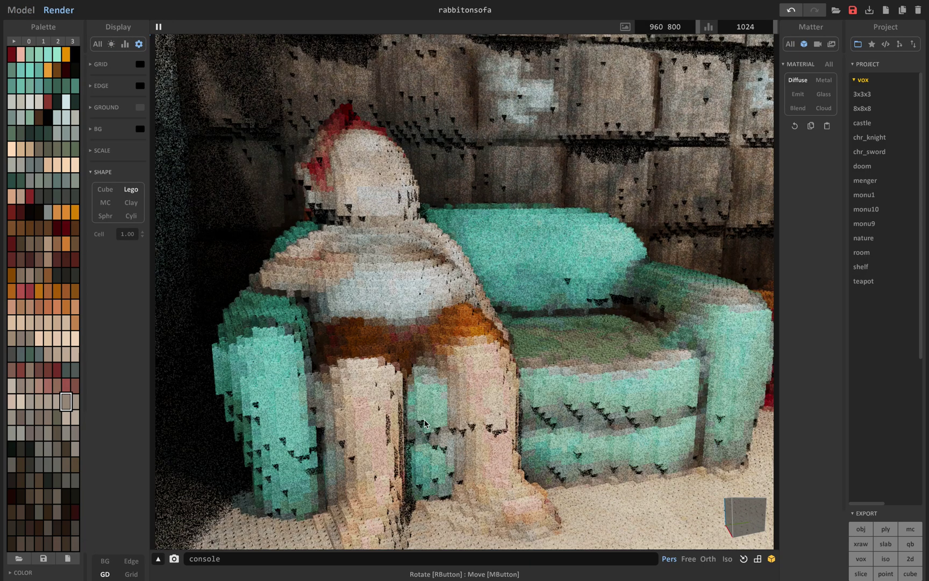
scroll(425, 428, "up", 5)
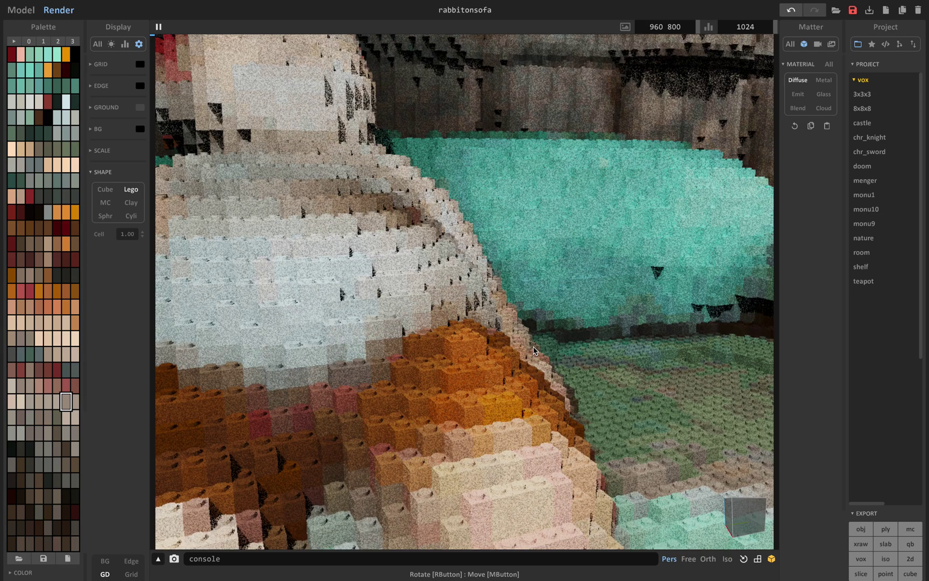
mouse_move(533, 339)
right_mouse_down()
mouse_move(322, 226)
mouse_move(240, 251)
right_mouse_up()
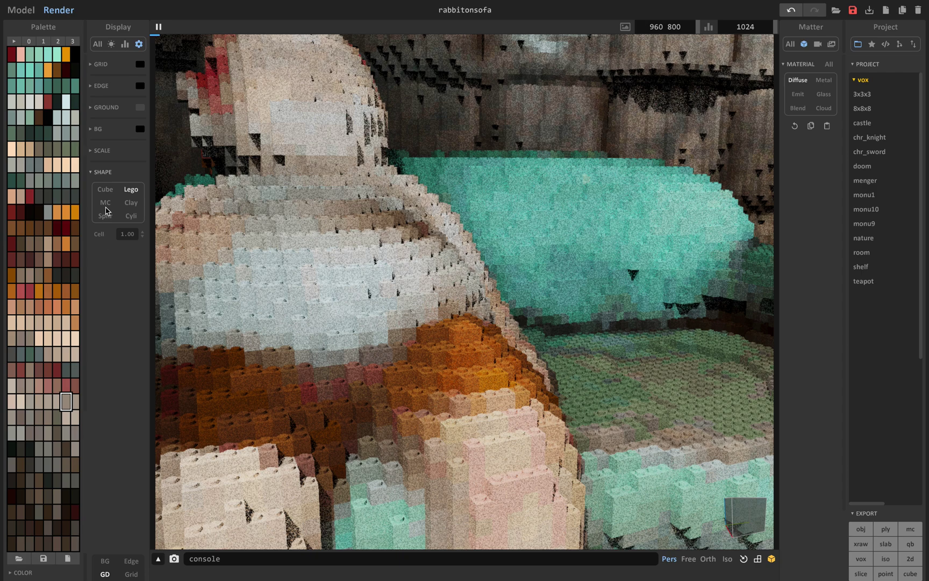
left_click(105, 191)
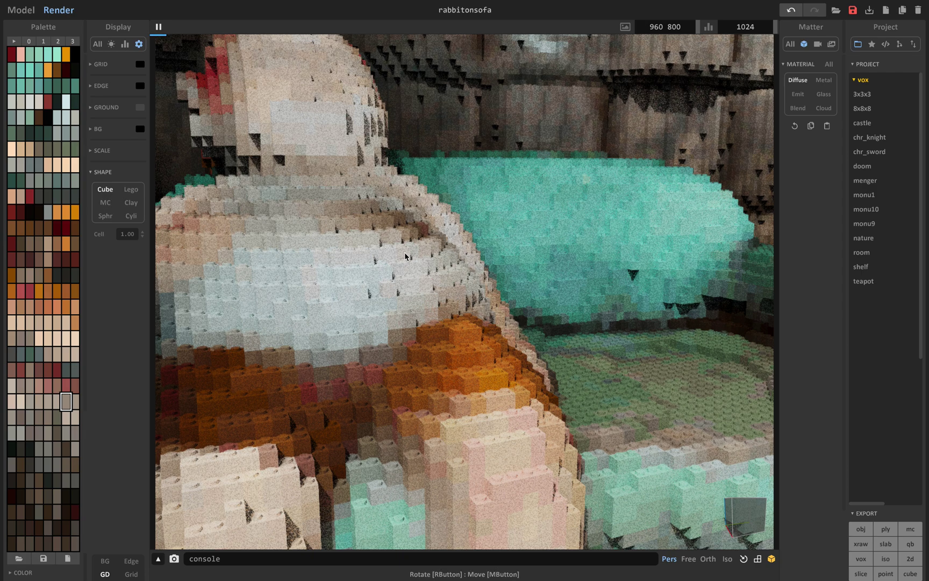
right_click_drag(441, 281, 286, 235)
left_click(25, 10)
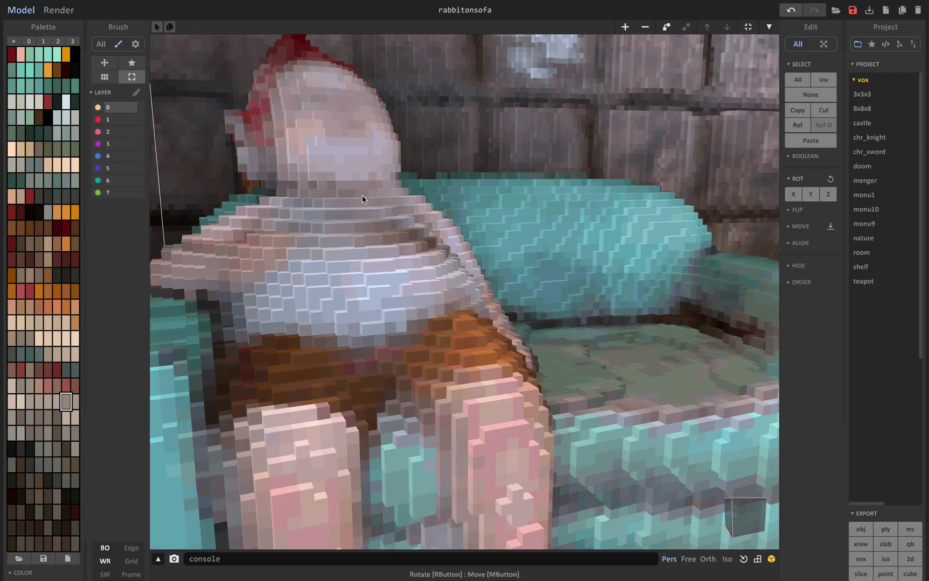
key("ctrl+Left")
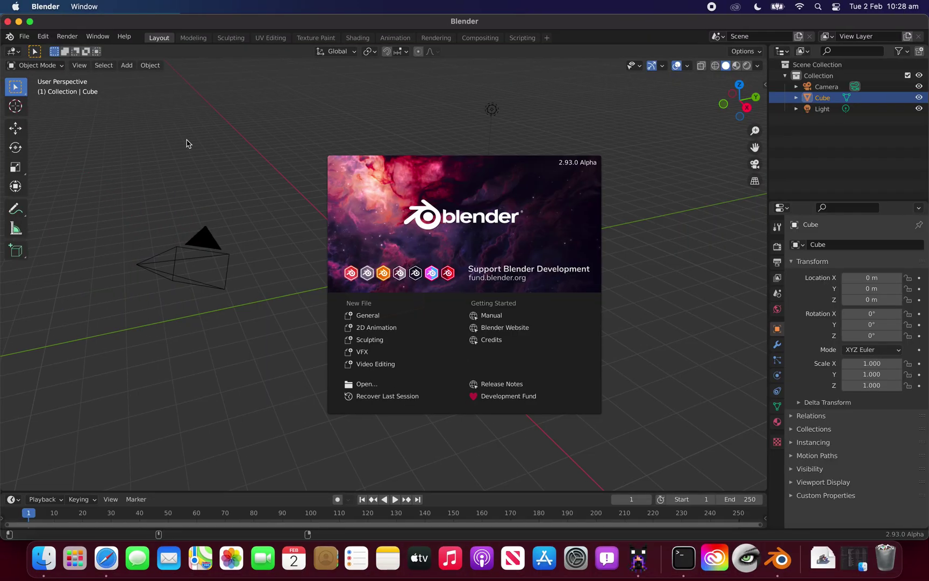
Dismiss the splash, maximize Blender, and delete the default camera, cube and light
left_click(197, 141)
left_click(31, 21)
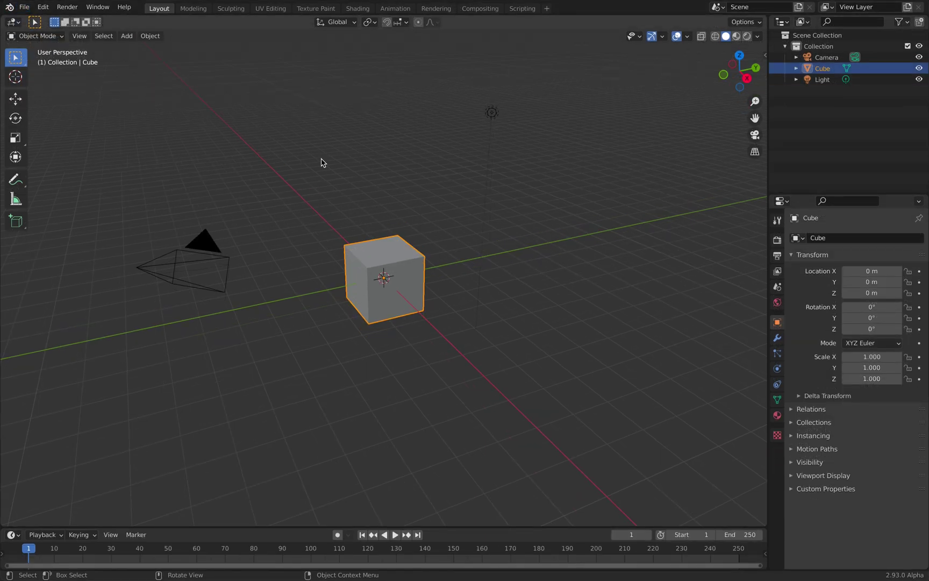
left_click(327, 180)
scroll(325, 178, "left", 5)
key("a")
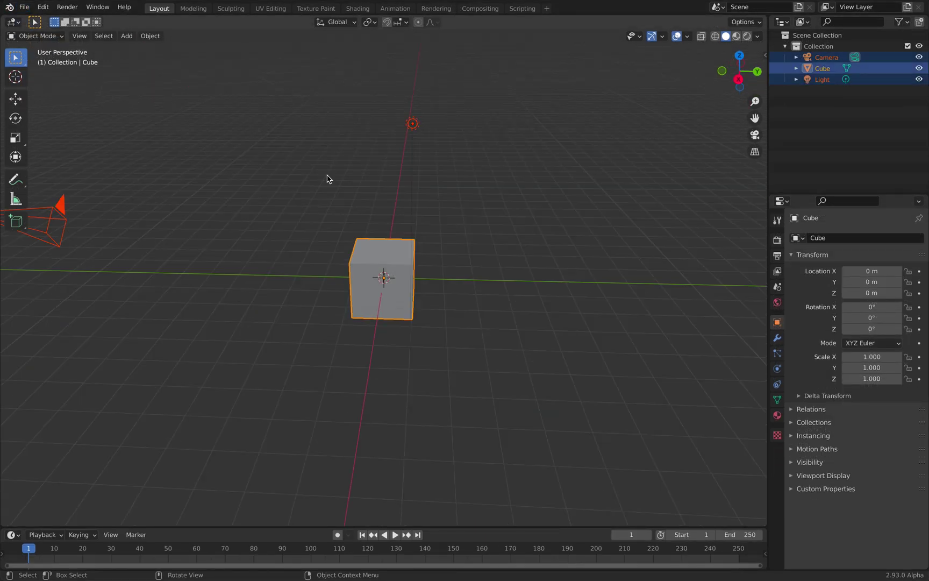
key("x")
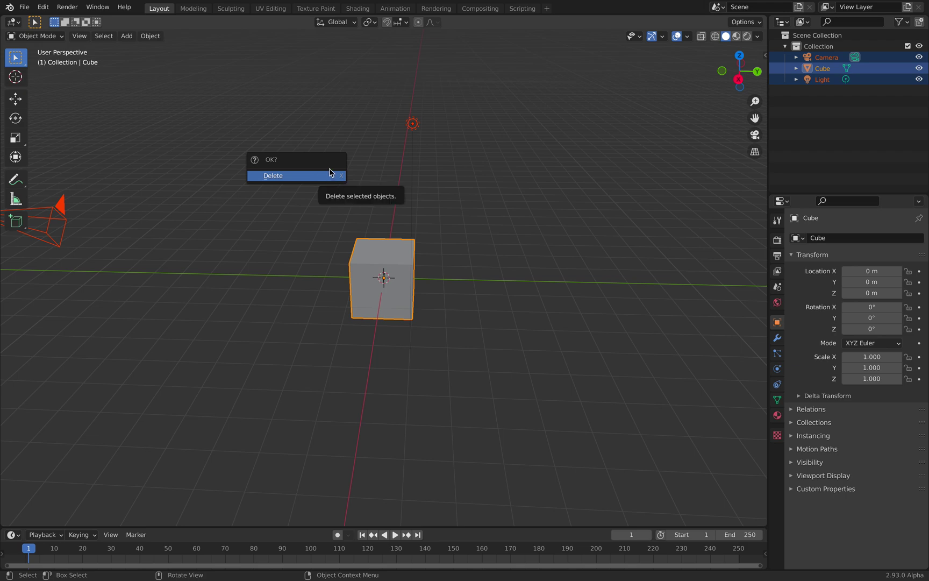
left_click(330, 175)
Import rainbowX.vox-0.obj from Downloads as a Wavefront OBJ
left_click(25, 7)
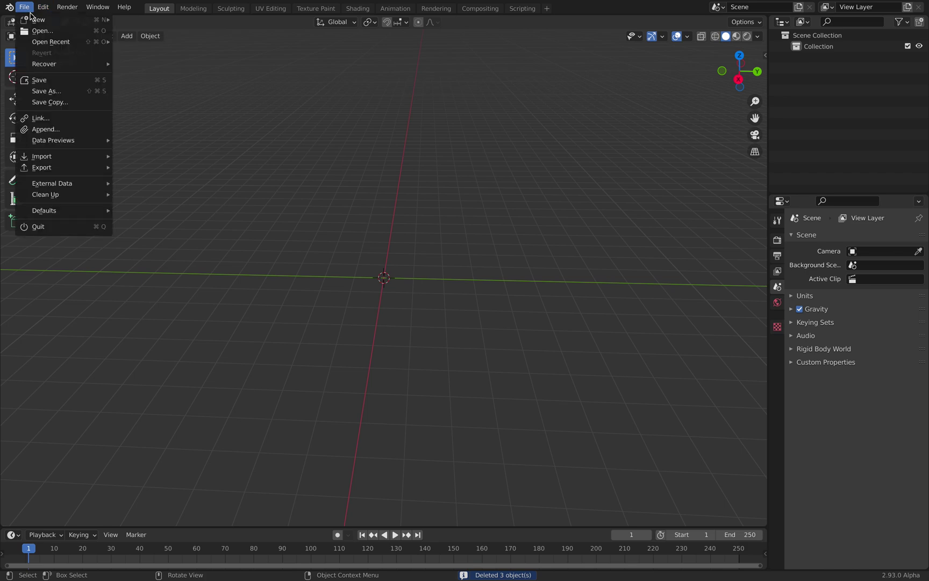
mouse_move(64, 156)
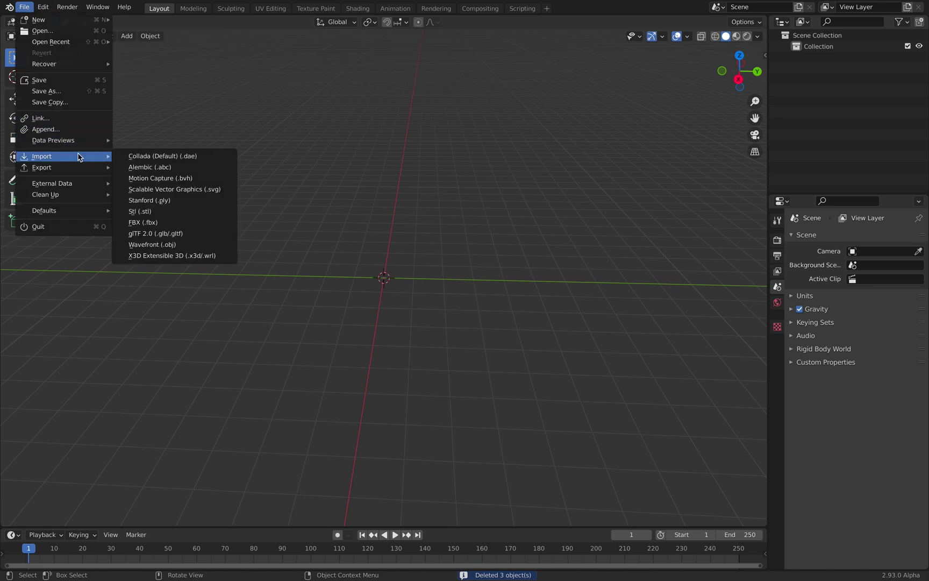
left_click(182, 245)
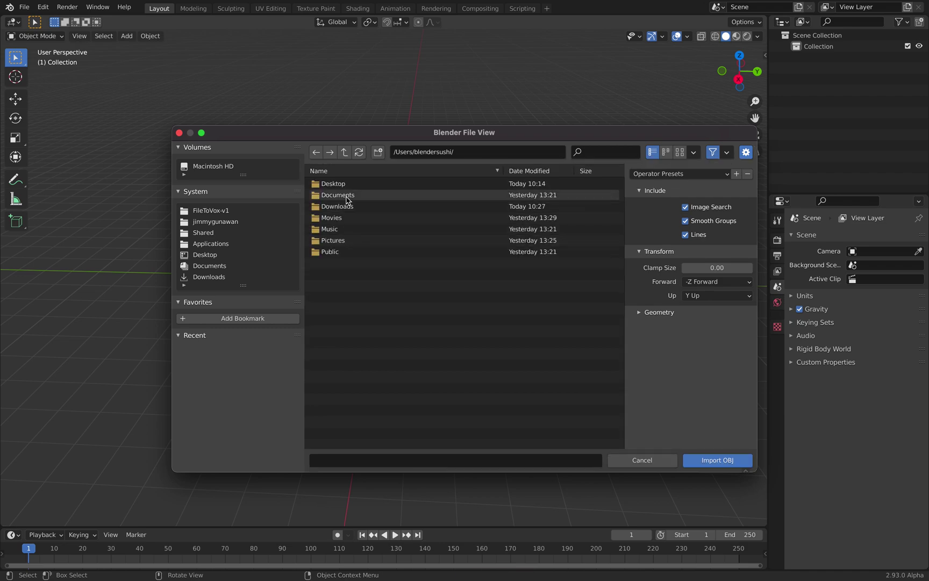
left_click(344, 207)
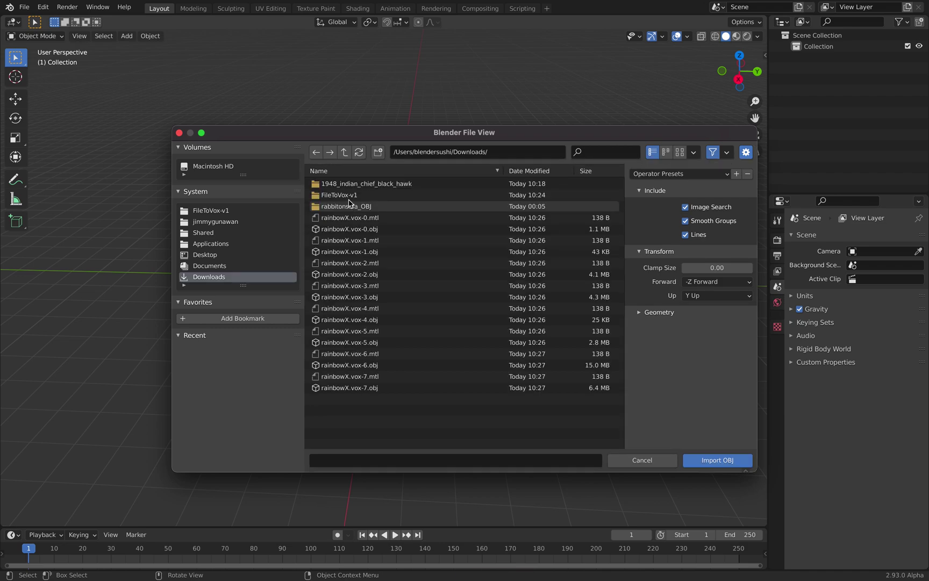
left_click(374, 228)
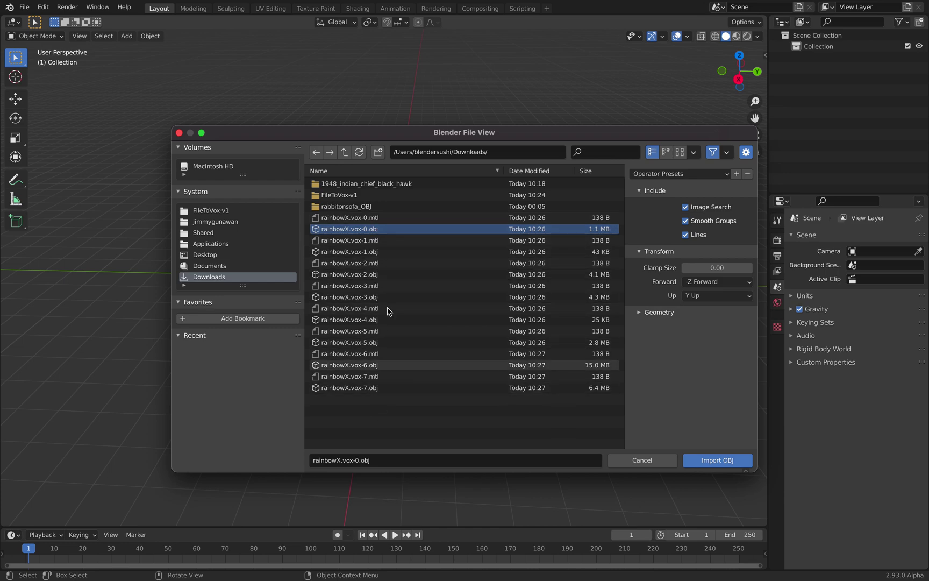
left_click(716, 459)
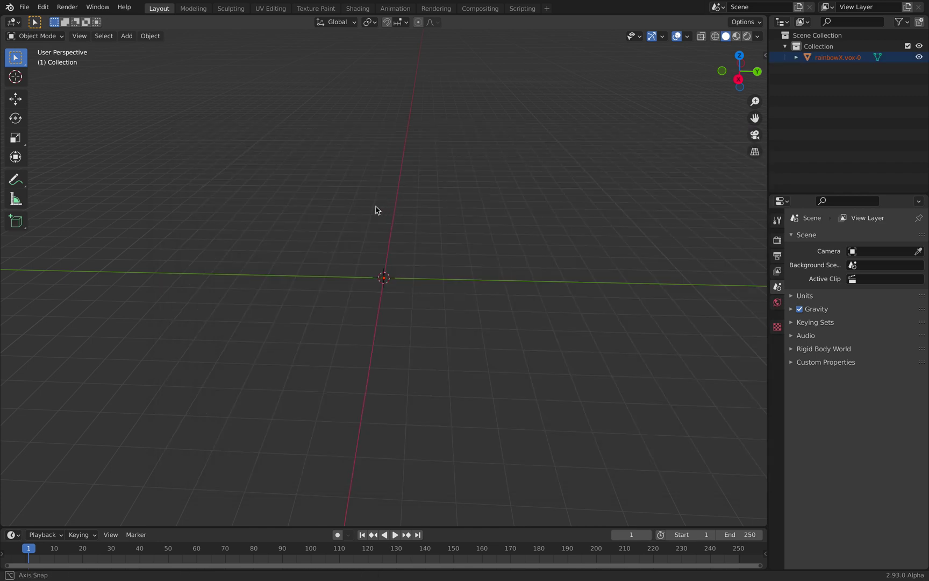
middle_click_drag(375, 208, 344, 202)
left_click(24, 7)
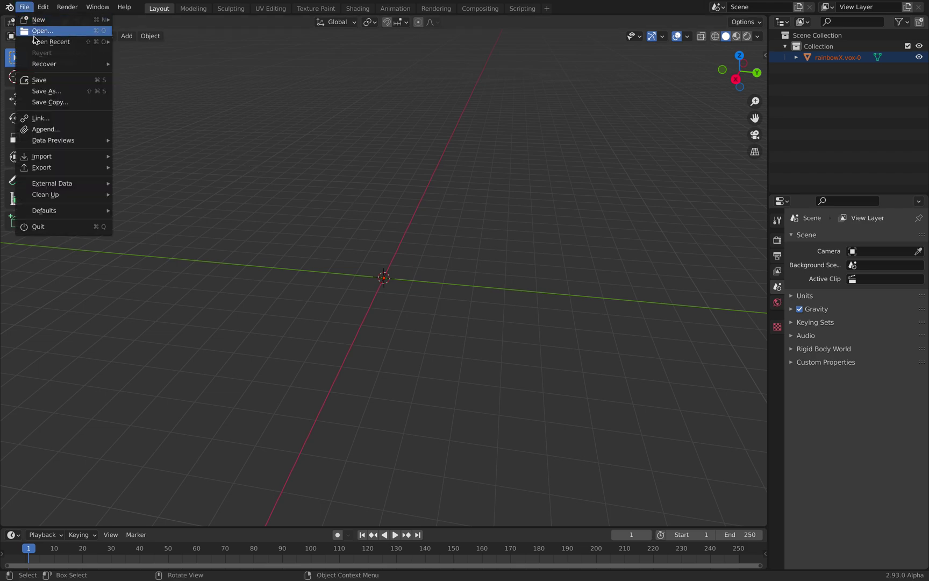
Add the Wavefront OBJ importer to Quick Favorites and launch it from there
mouse_move(65, 155)
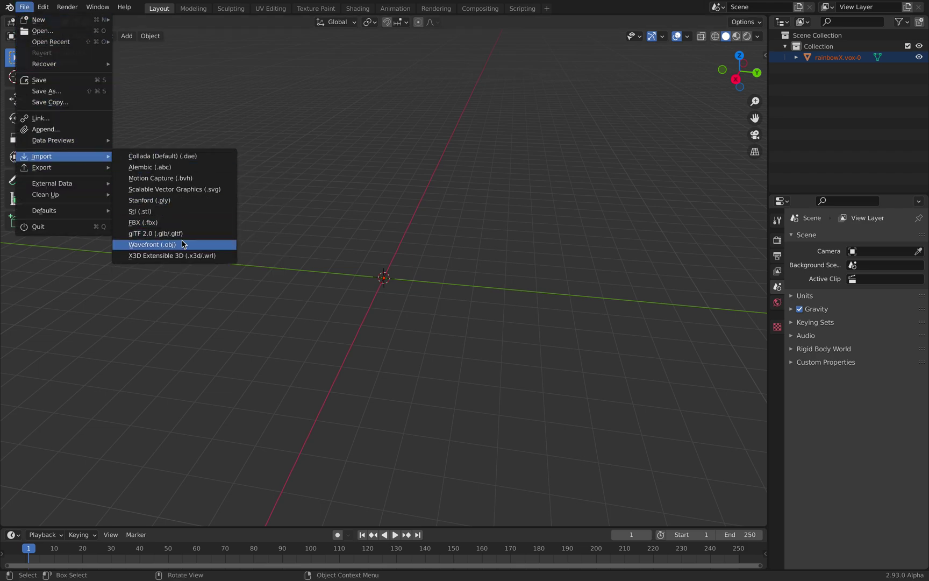
right_click(168, 249)
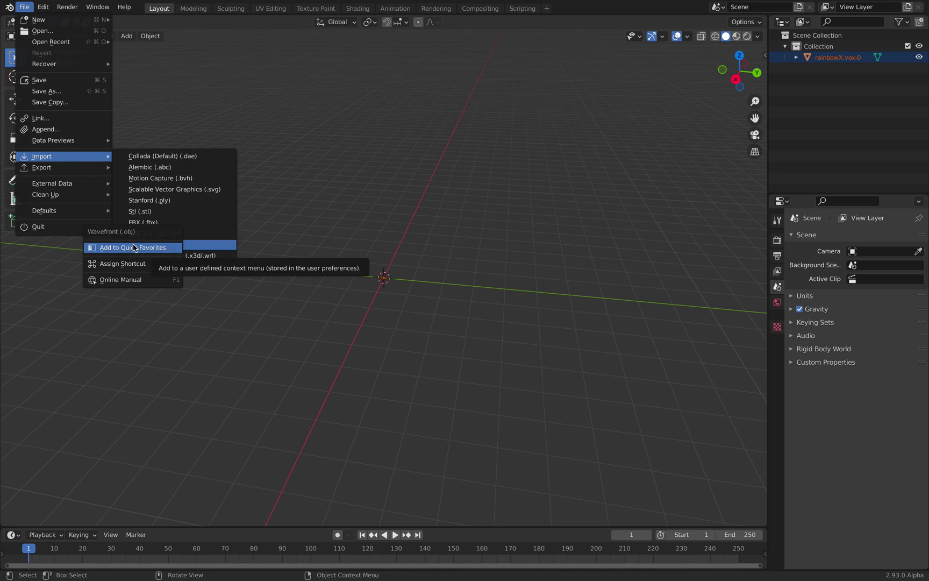
left_click(145, 249)
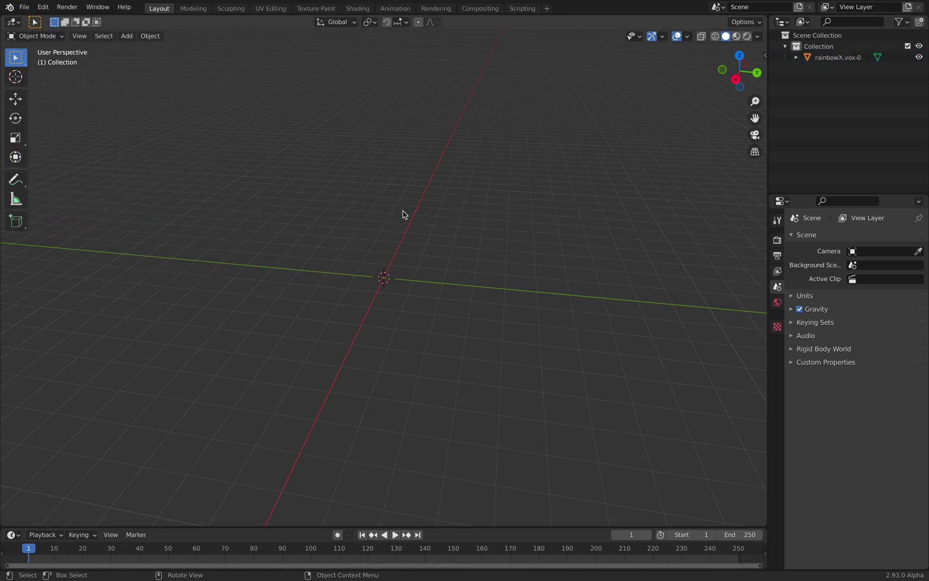
key("q")
left_click(379, 213)
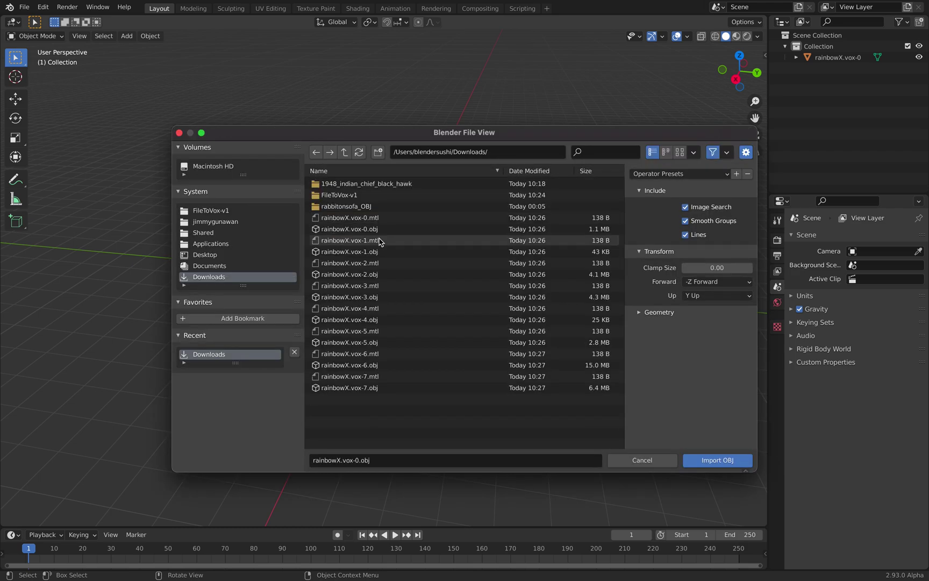
Import rainbowX.vox-1 through rainbowX.vox-4 from Downloads one at a time
double_click(378, 251)
key("q")
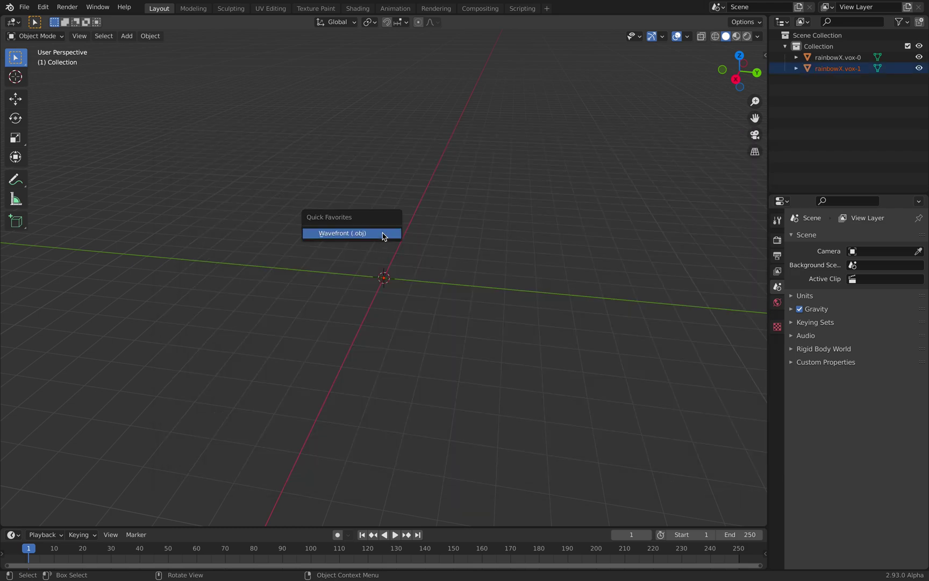
left_click(383, 233)
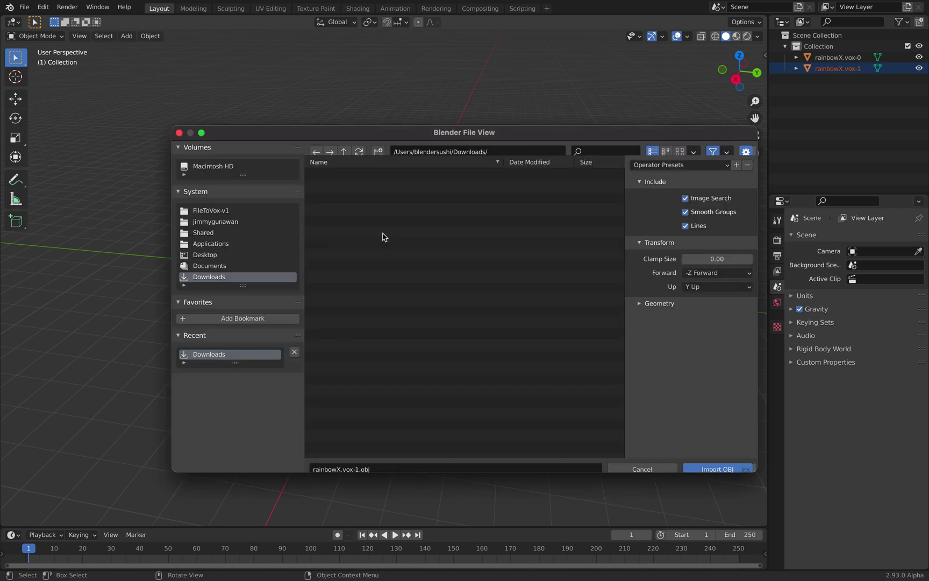
left_click(379, 274)
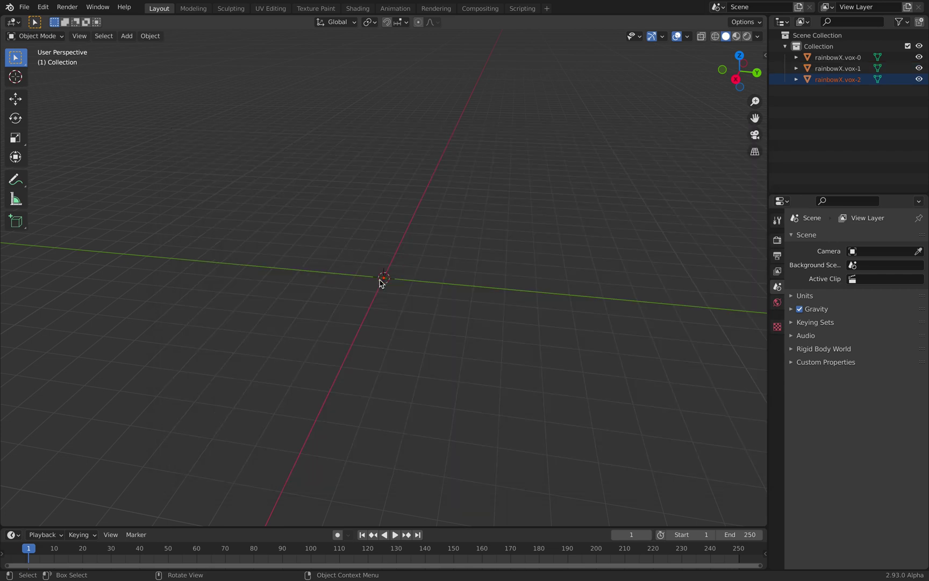
key("shift+r")
left_click(379, 297)
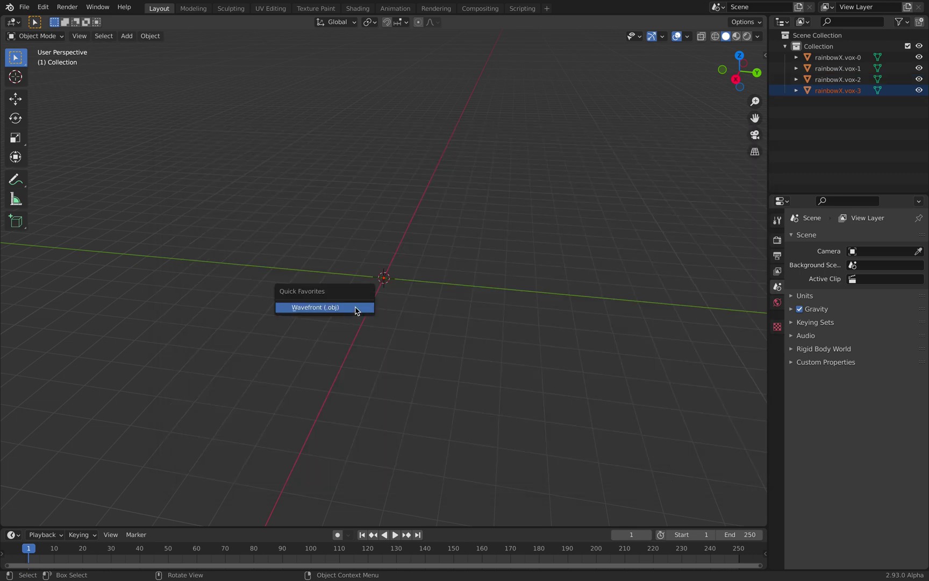
key("shift+r")
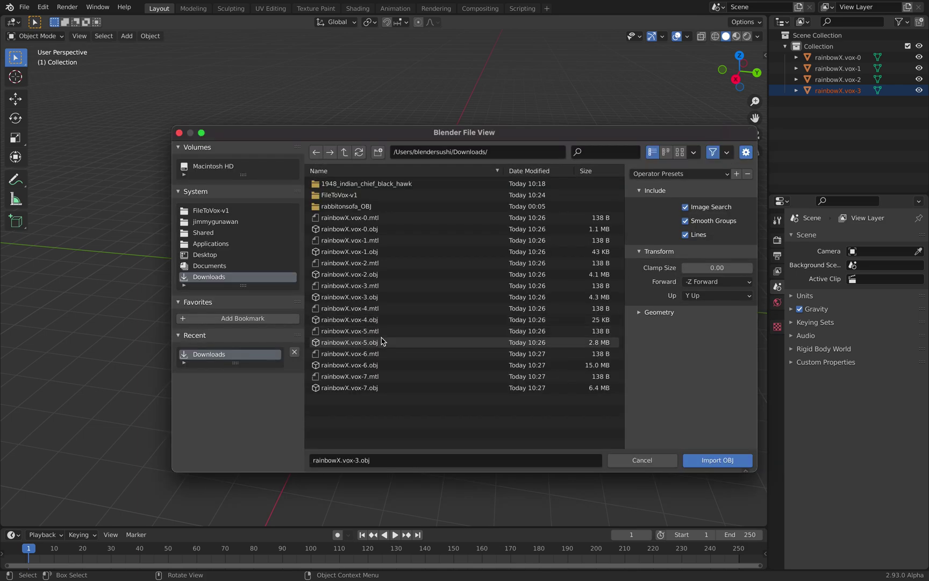
left_click(373, 320)
double_click(374, 324)
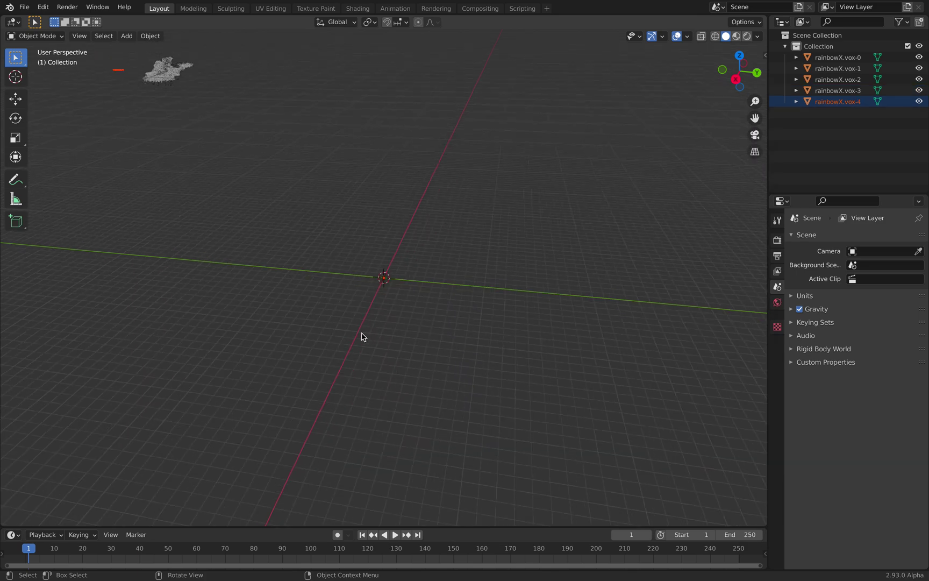
Frame all the imported voxel pieces and orbit to a lower side view
middle_click_drag(351, 319, 284, 146)
left_click(253, 141)
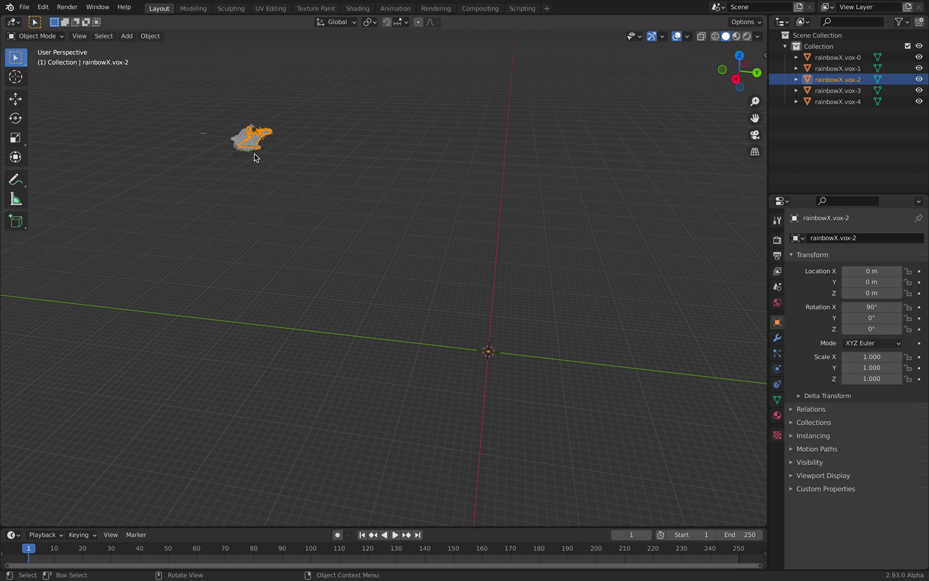
left_click(84, 39)
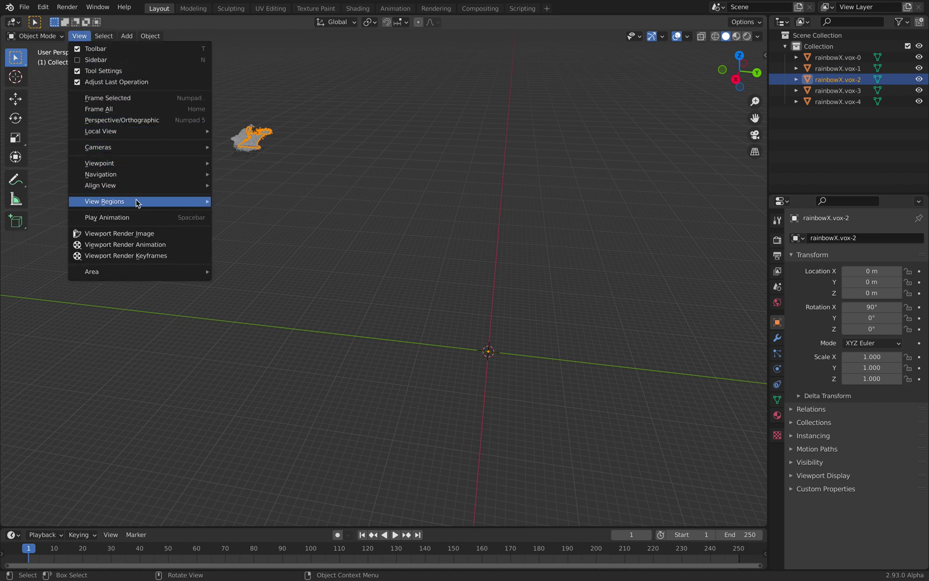
left_click(129, 109)
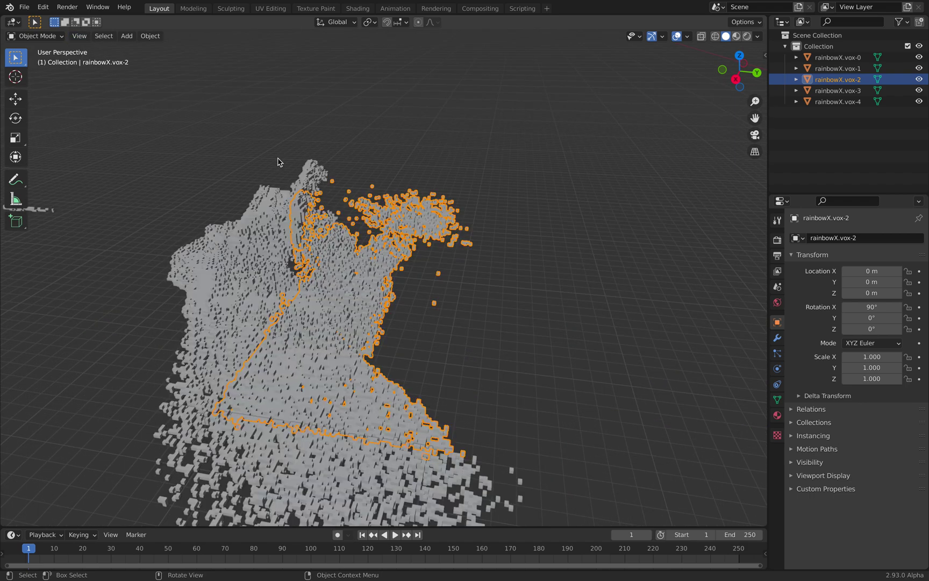
middle_click_drag(305, 163, 399, 116)
left_click(383, 144)
middle_click_drag(458, 230, 474, 215)
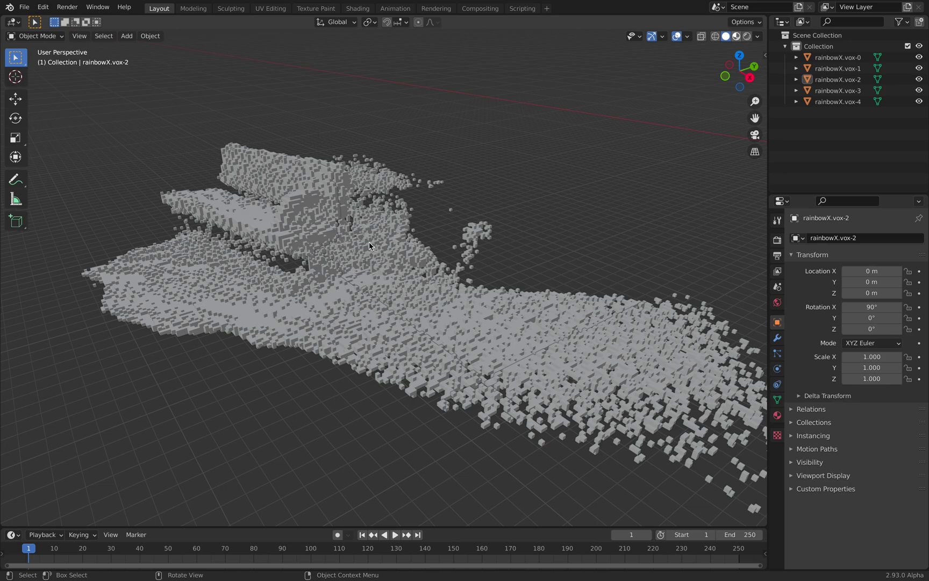
Switch to Material Preview shading and open the OBJ import browser from Quick Favorites
key("z")
left_click(323, 211)
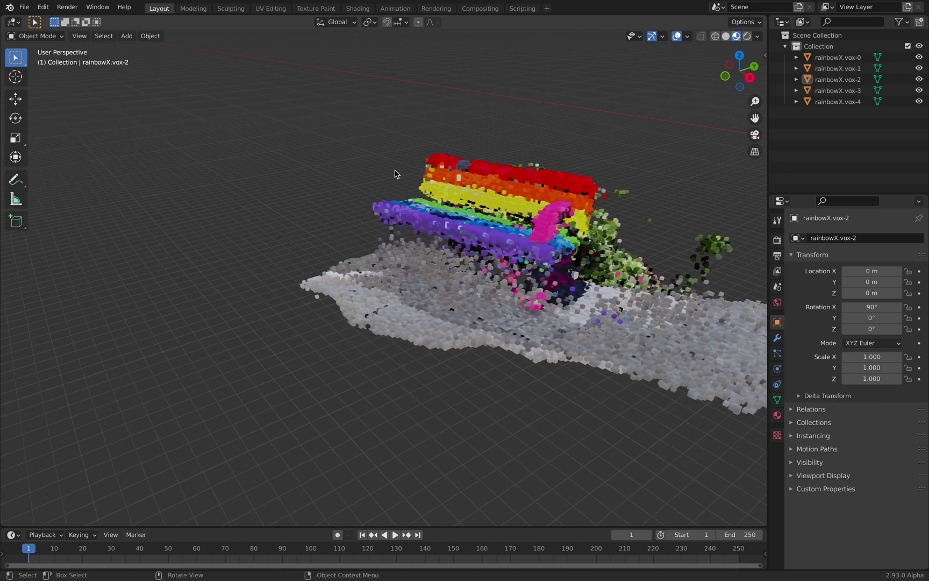
key("q")
left_click(396, 171)
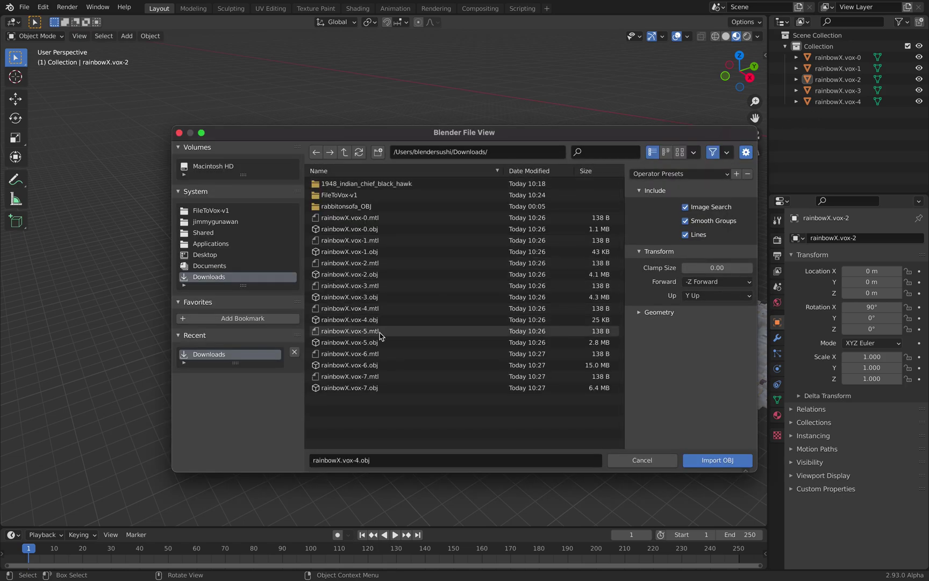
Import rainbowX.vox-5.obj and rainbowX.vox-6.obj into the Blender scene as Wavefront OBJ files
left_click(379, 342)
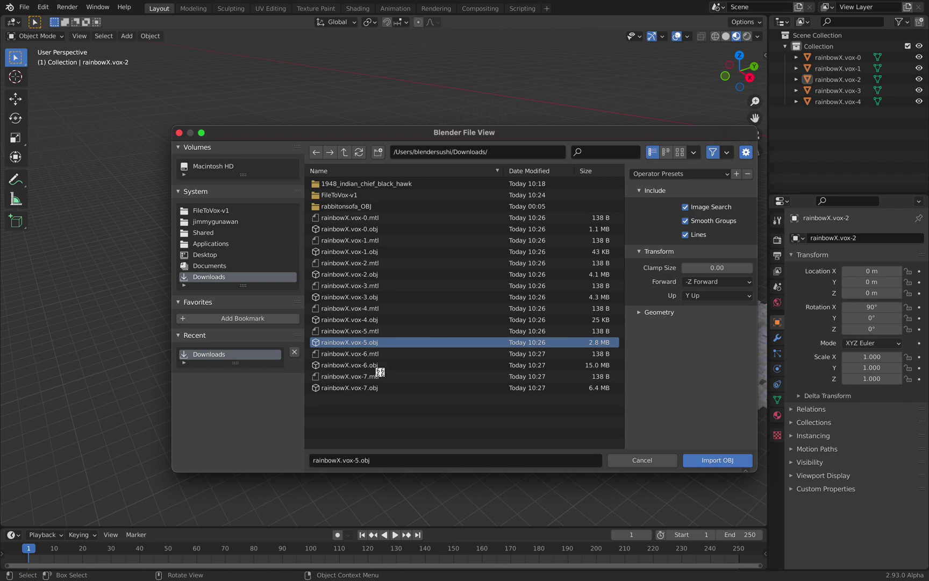
key("Return")
key("q")
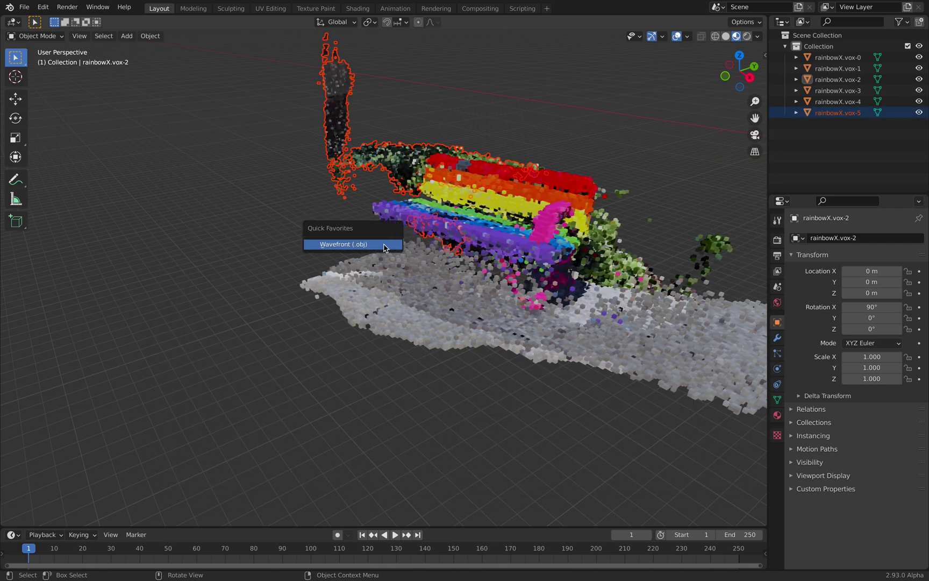
left_click(384, 245)
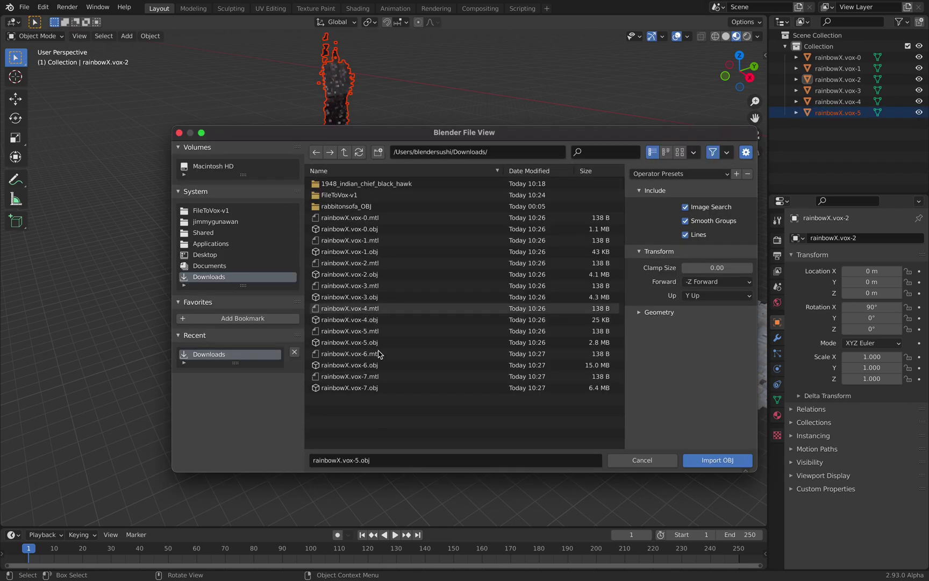
left_click(373, 365)
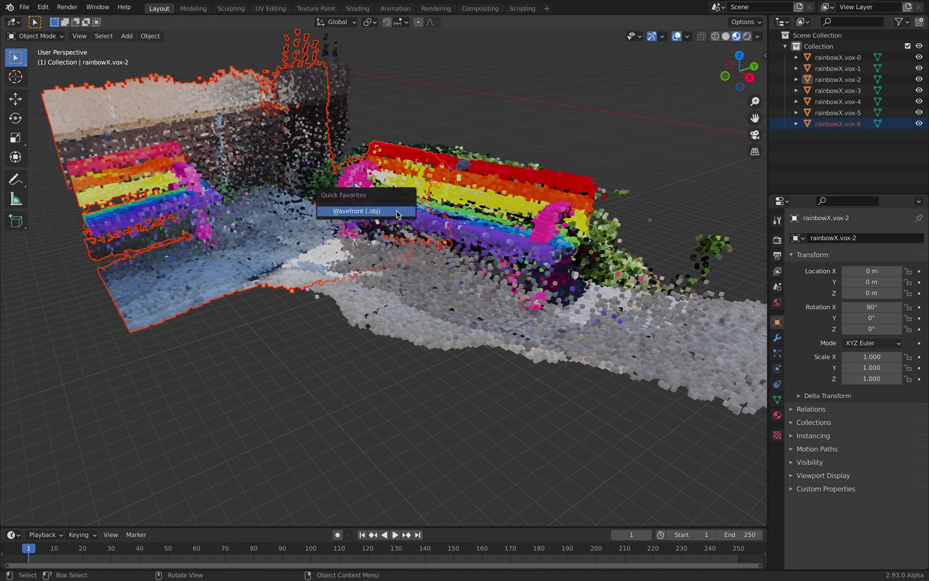
Import rainbowX.vox-7.obj and orbit to view both rainbow benches from the front
key("shift+r")
left_click(377, 387)
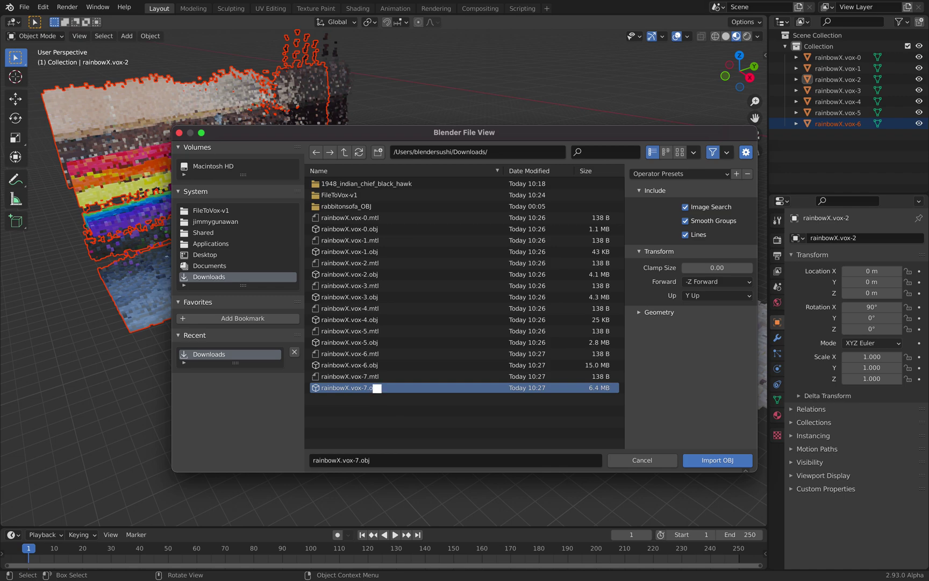
double_click(377, 387)
middle_click_drag(376, 391, 523, 175)
left_click(541, 180)
middle_click_drag(509, 228, 542, 184)
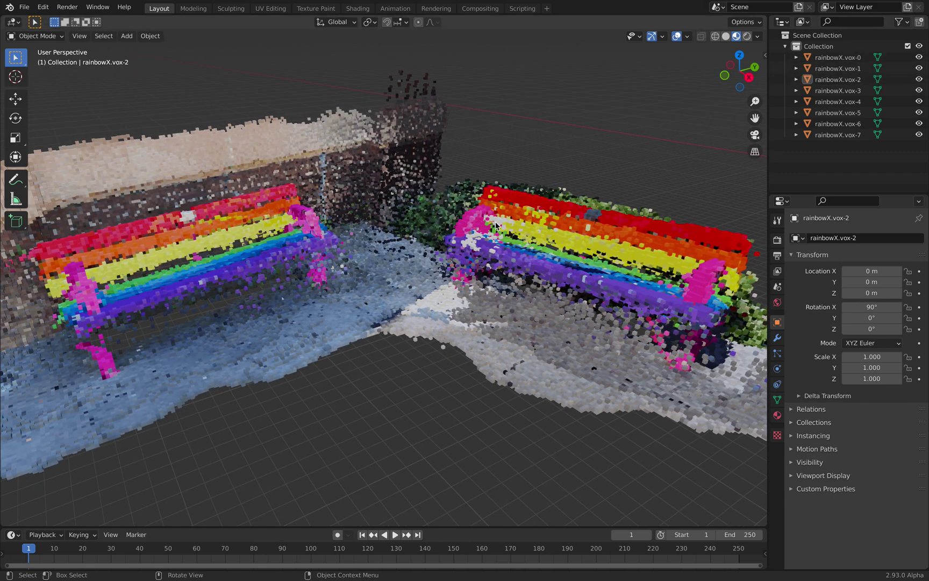
middle_click_drag(495, 225, 520, 228)
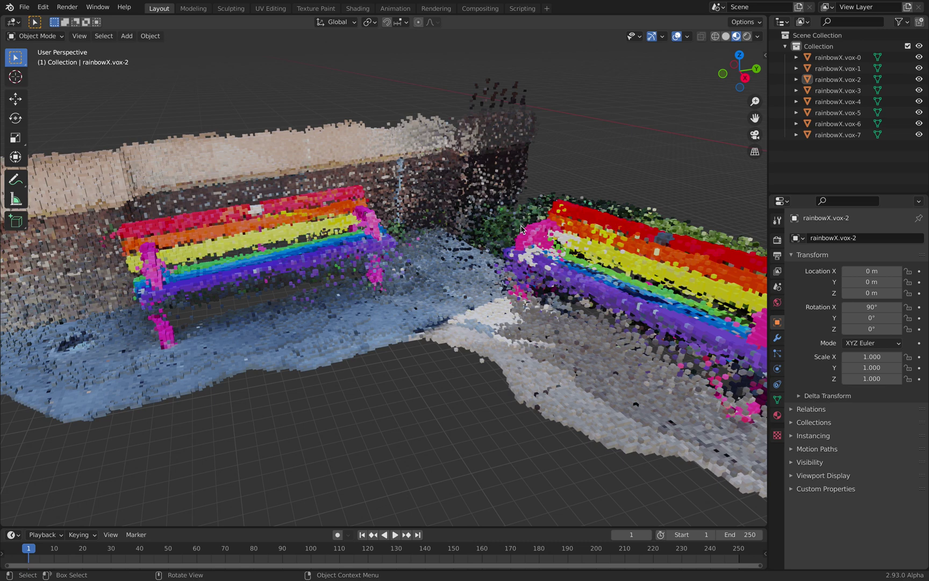
middle_click_drag(121, 98, 216, 145)
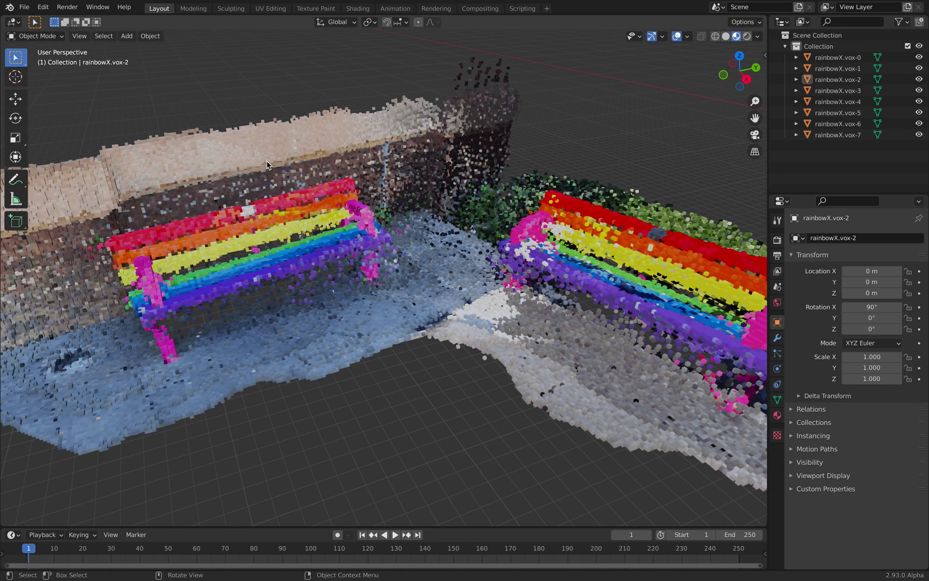
middle_click_drag(269, 164, 378, 181, "shift")
scroll(385, 190, "up", 2)
scroll(385, 190, "up", 8)
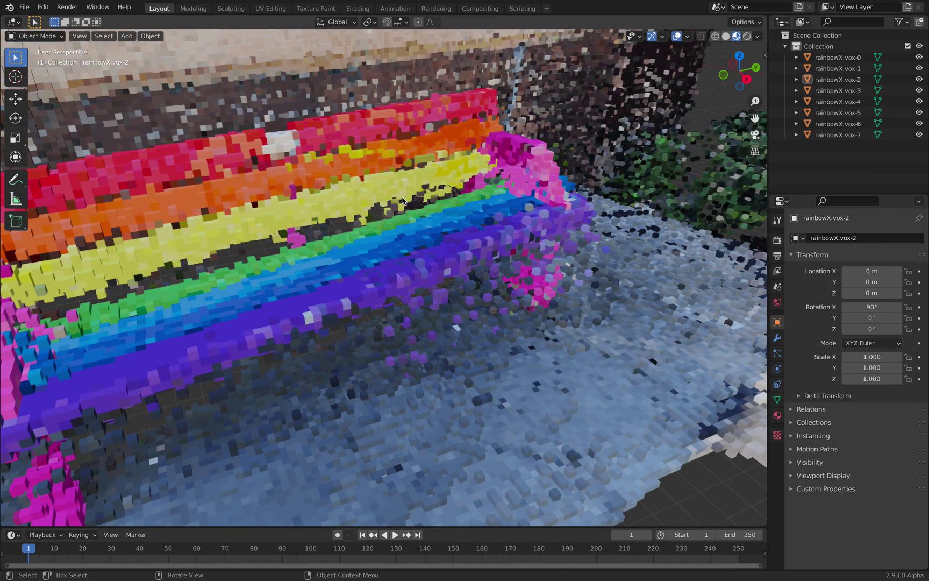
scroll(406, 204, "down", 8)
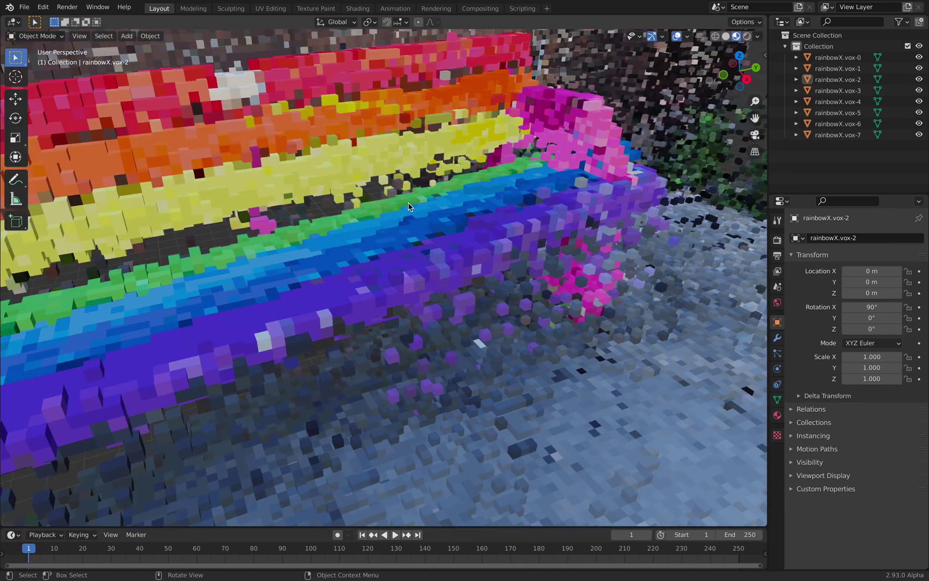
scroll(453, 209, "down", 2)
middle_click_drag(453, 210, 478, 277)
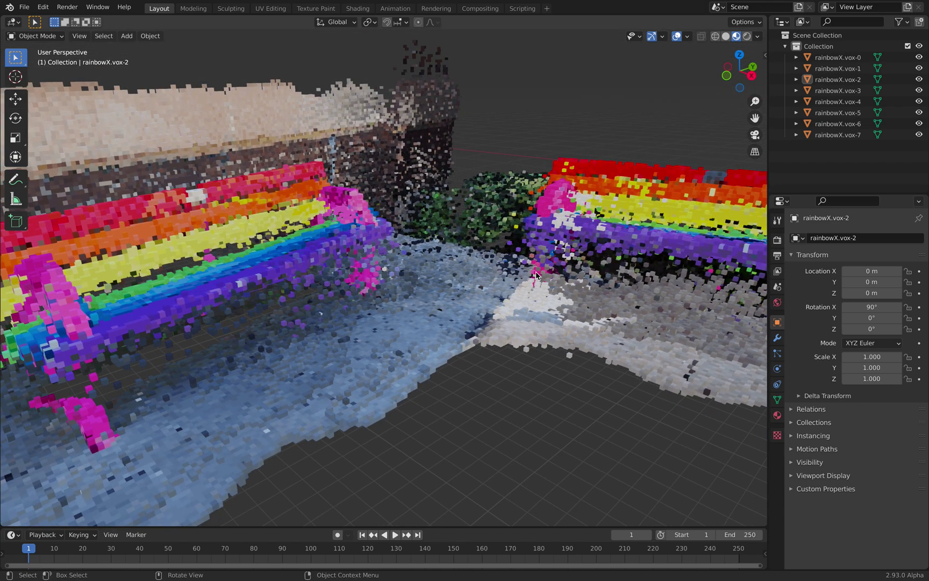
Start Save As and set the Documents folder as the save location, allowing access
left_click(25, 7)
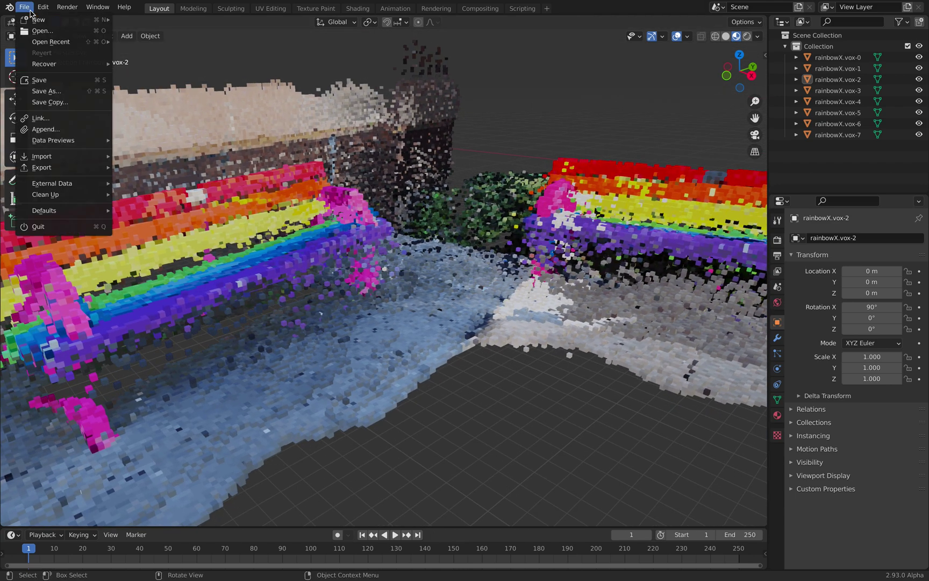
left_click(54, 92)
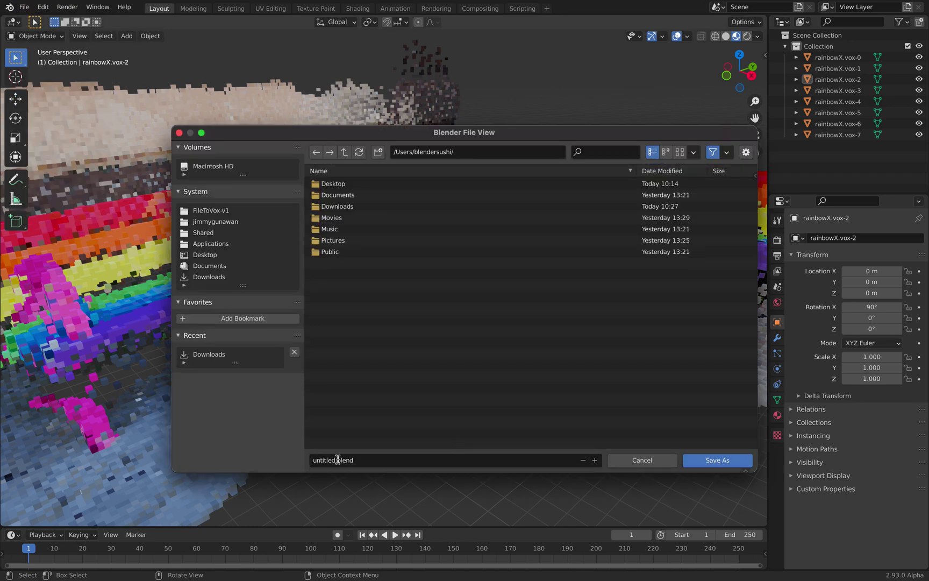
left_click(321, 462)
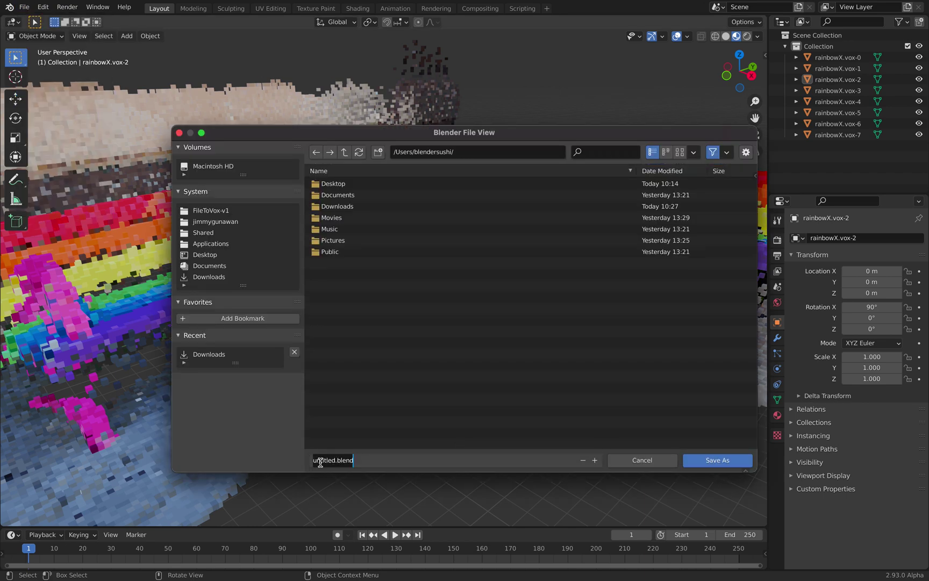
left_click(344, 202)
double_click(346, 197)
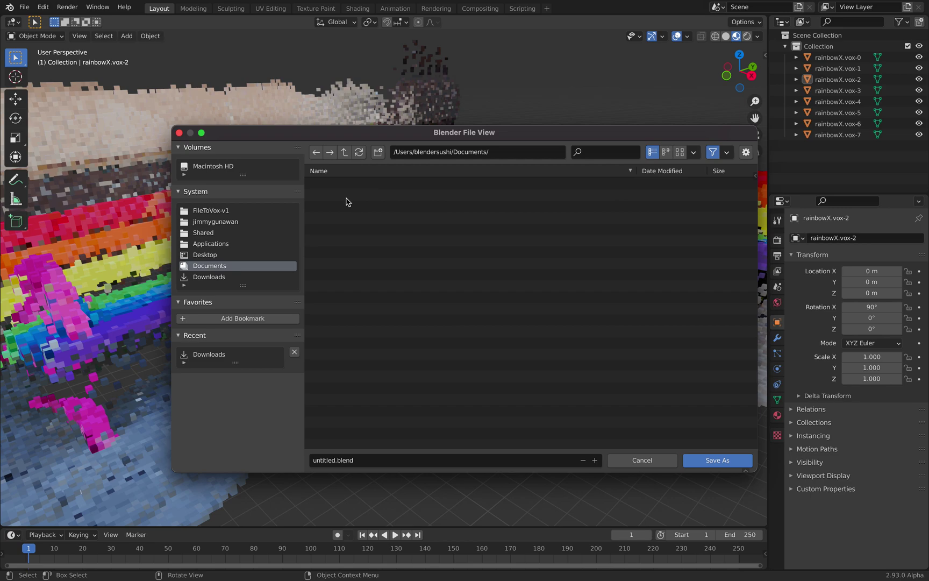
left_click(327, 461)
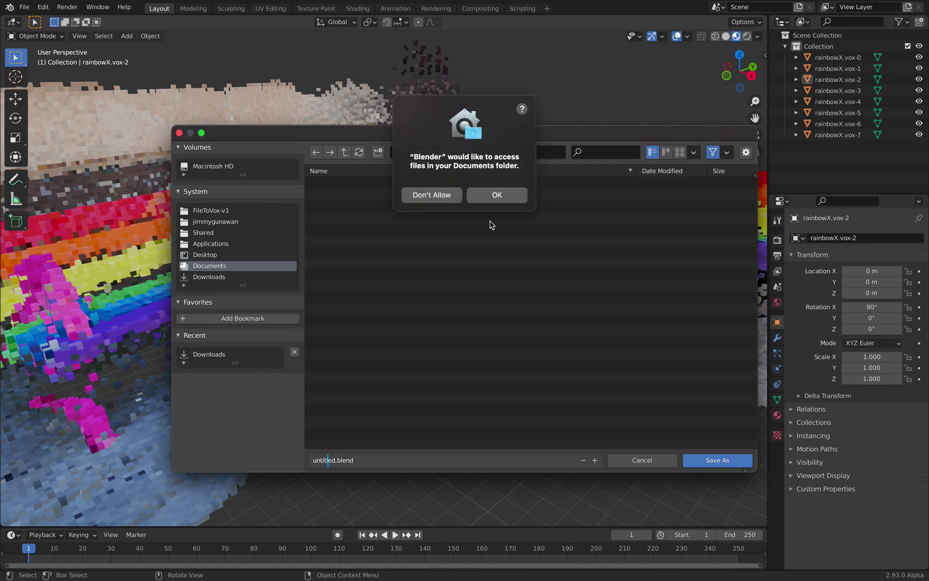
left_click(495, 194)
Name the file rainbowvoxel_00.blend and save it
double_click(323, 461)
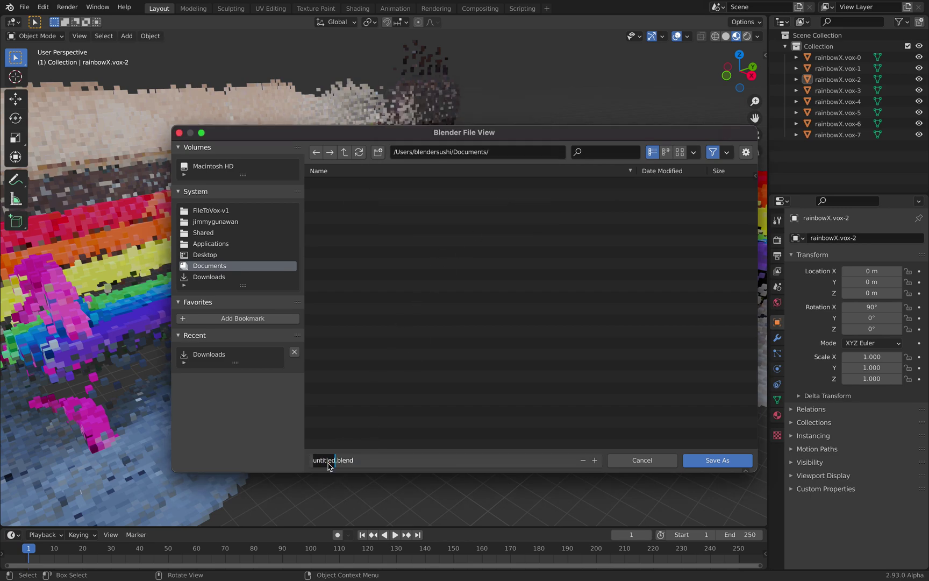
type("rainbowX")
key("BackSpace")
key("BackSpace")
key("BackSpace")
key("BackSpace")
key("BackSpace")
type("nbowvoxel_00")
key("Return")
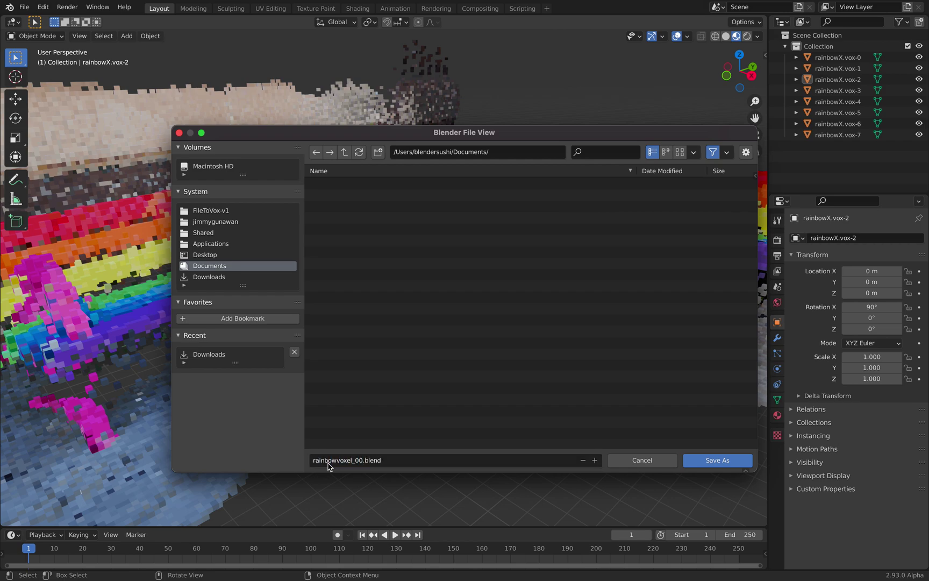
left_click(717, 460)
left_click(360, 85)
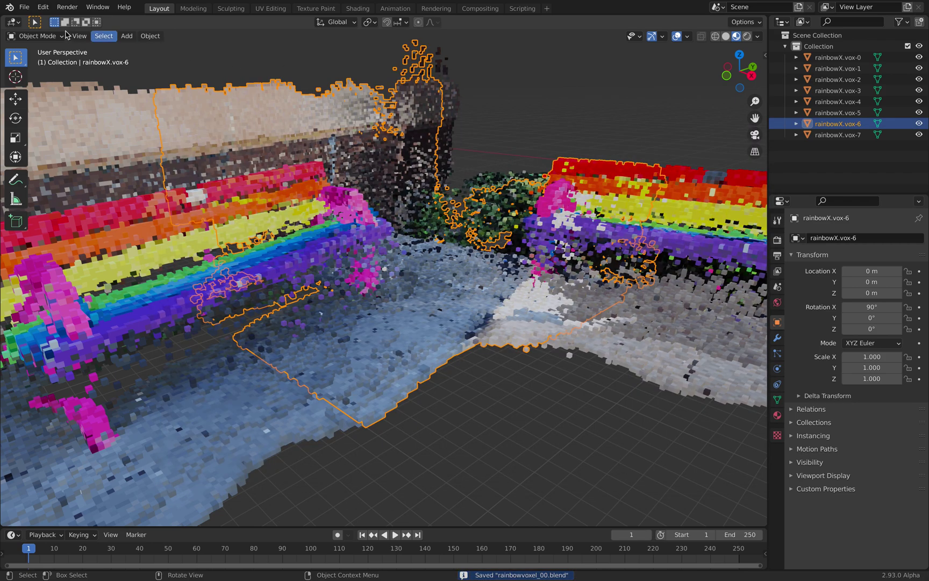
left_click(24, 6)
Rerun the rainbow.ply FileToVox command with -scale 20 instead of 50, producing 24242 blocks
left_click(521, 146)
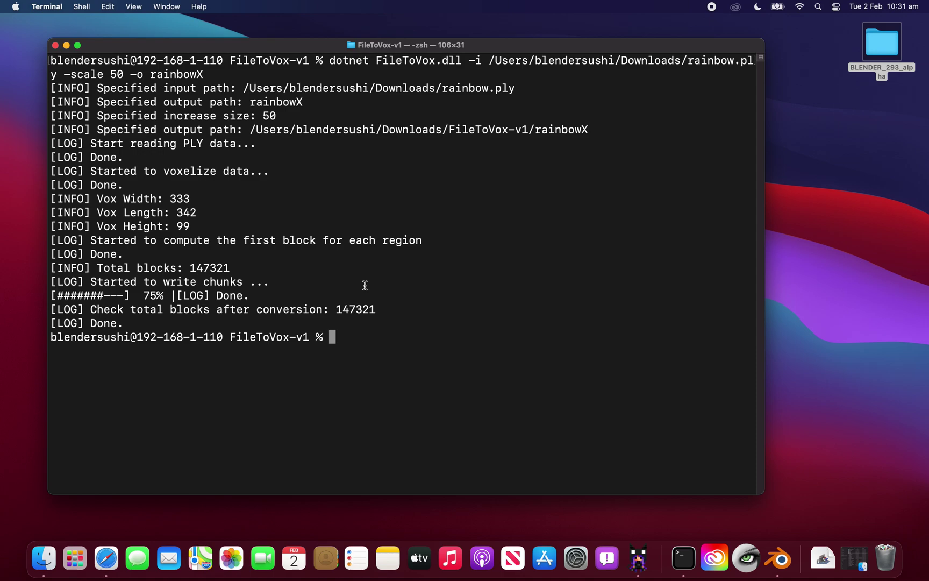
key("Up")
key("Left")
key("Left")
key("Left")
key("Left")
key("Left")
key("Left")
key("Left")
key("Left")
key("Left")
key("Left")
key("Left")
key("Left")
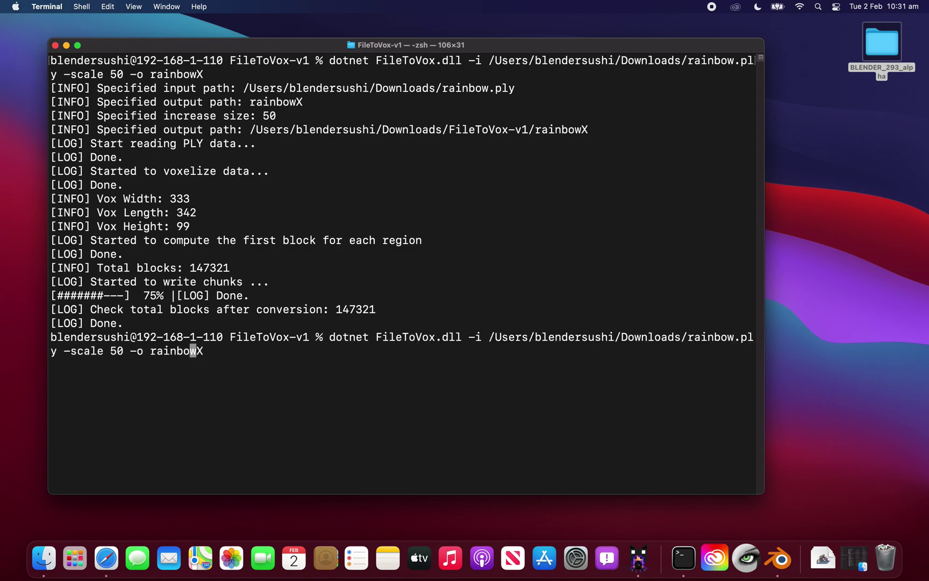
key("BackSpace")
key("BackSpace")
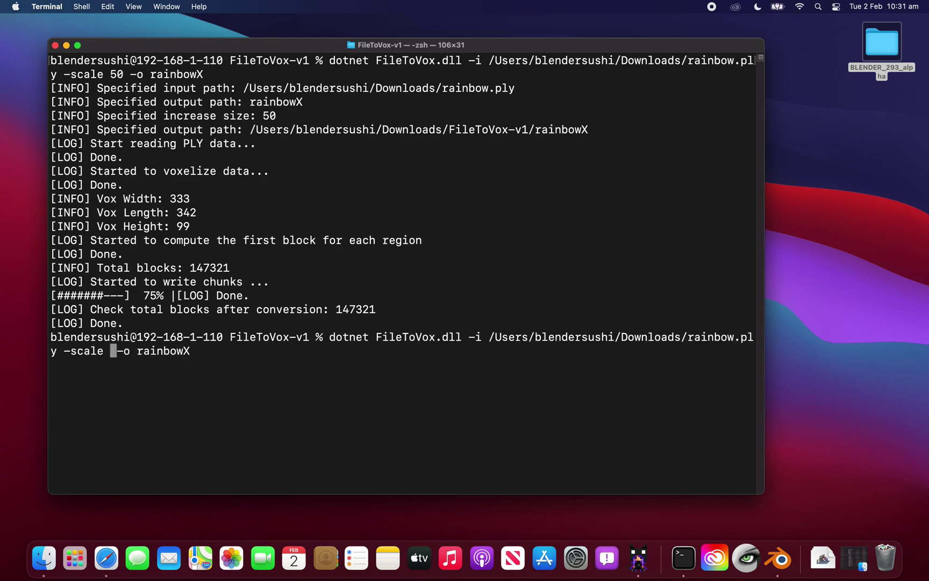
type("20")
key("Return")
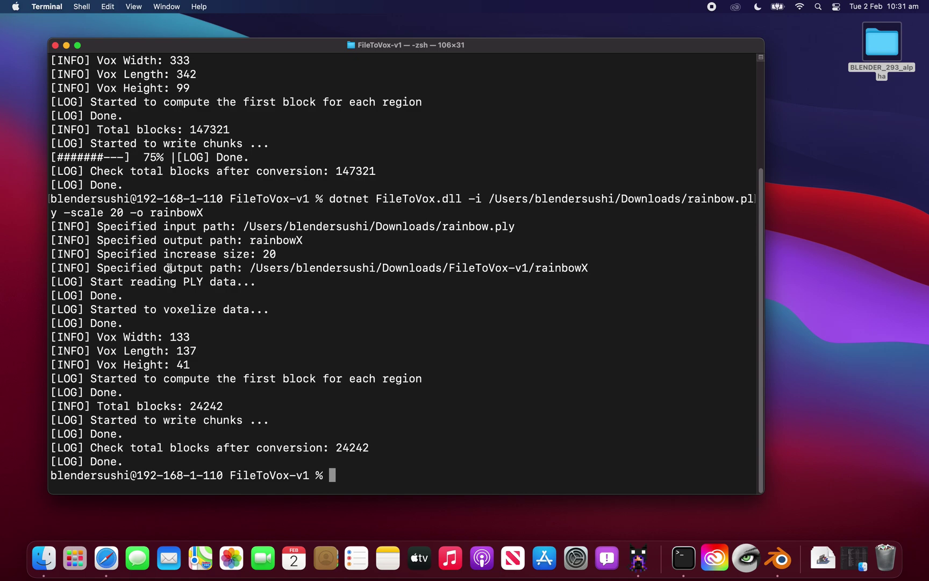
key("Up")
double_click(121, 471)
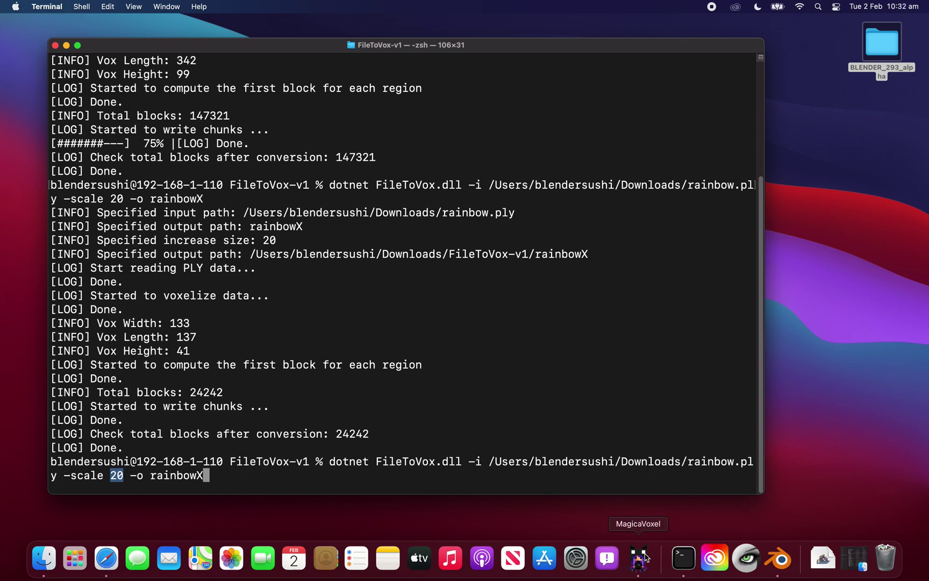
left_click(646, 554)
Open rainbowX.vox, saving the rabbit-on-sofa model first, and zoom onto the two benches
right_click_drag(437, 263, 275, 197)
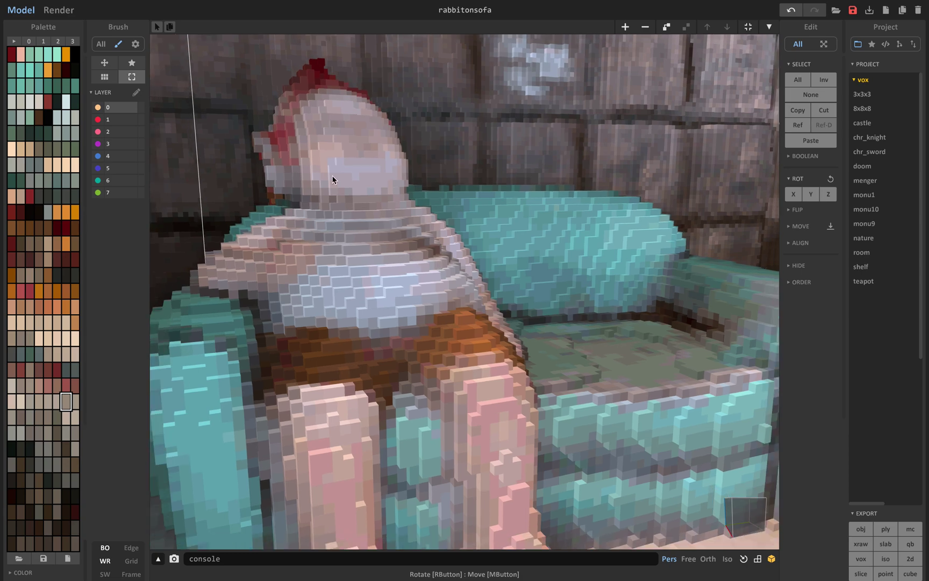
key("super+o")
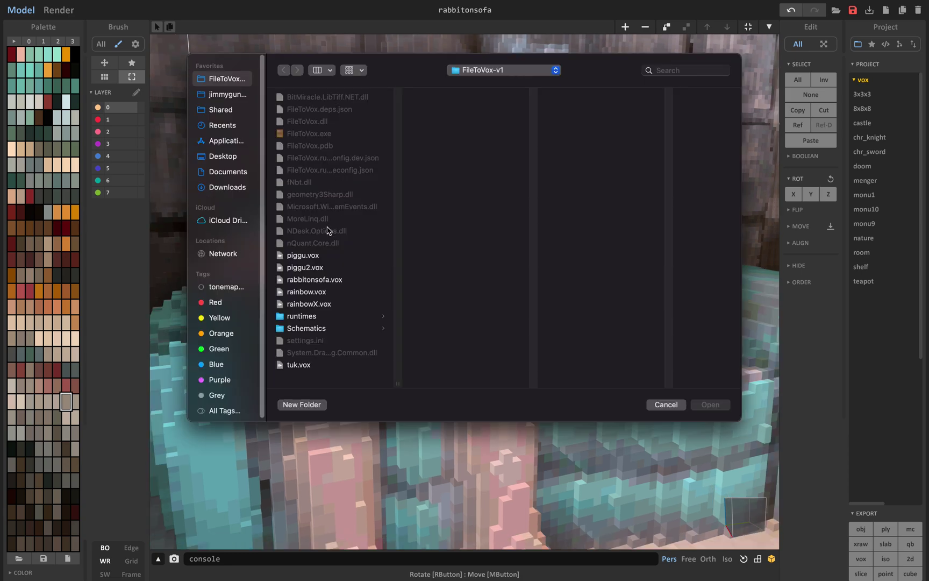
left_click(322, 307)
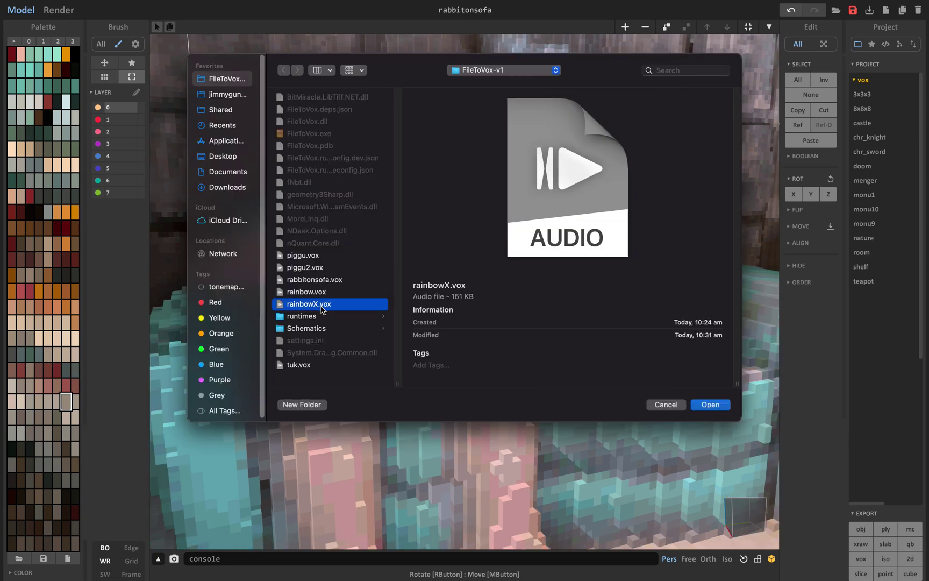
left_click(709, 405)
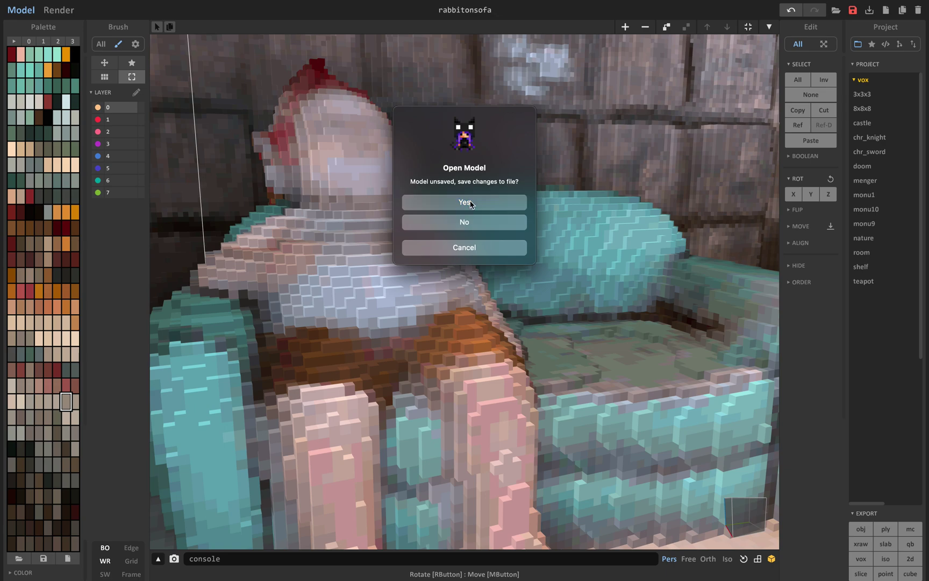
left_click(472, 201)
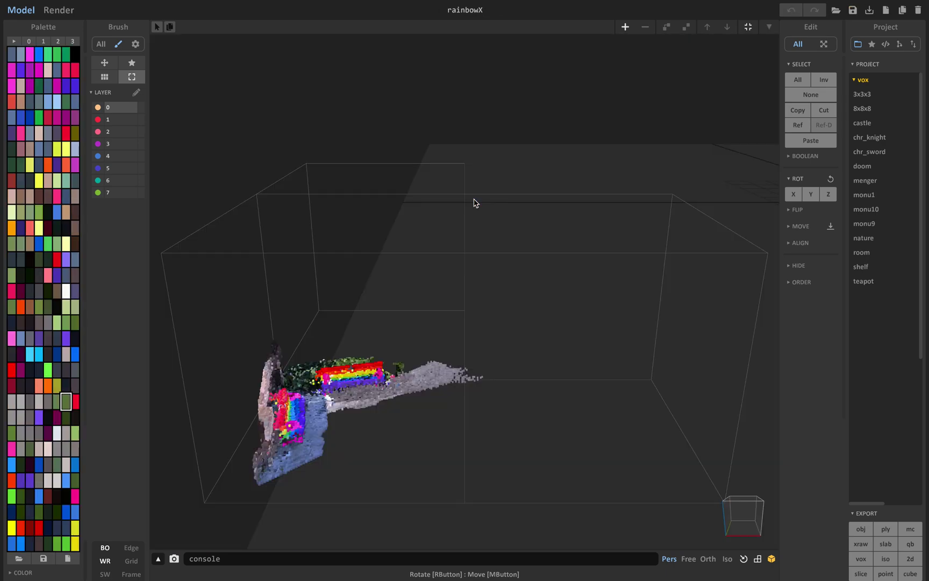
right_click_drag(291, 334, 504, 195)
scroll(456, 246, "up", 6)
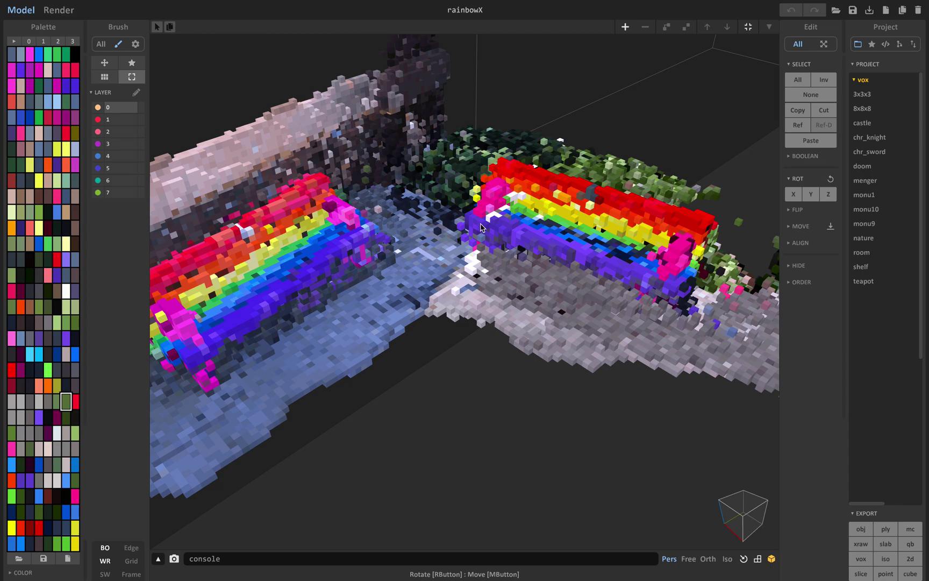
right_click_drag(480, 227, 509, 235)
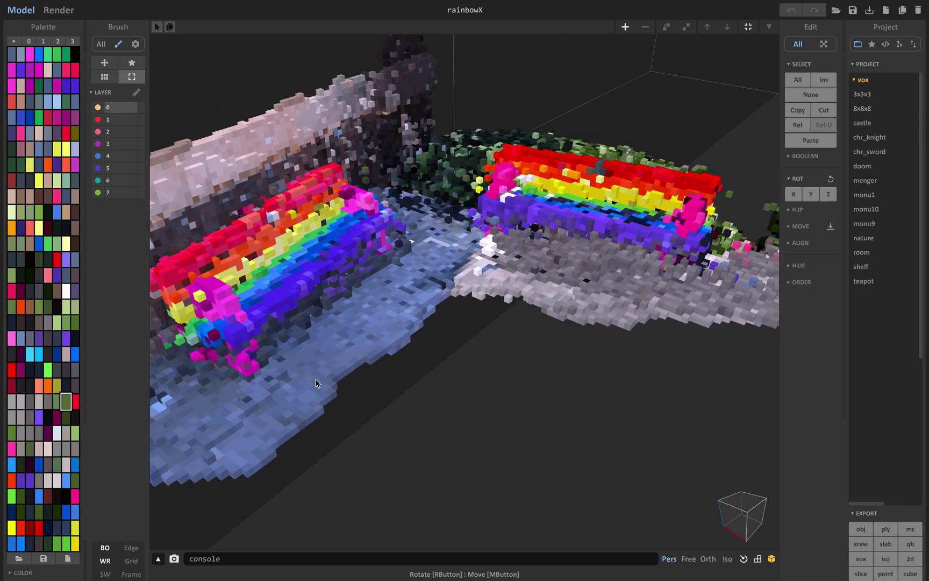
Render the scale-20 rainbow benches with Lego shape, orbit the render, then return to Model mode
left_click(54, 13)
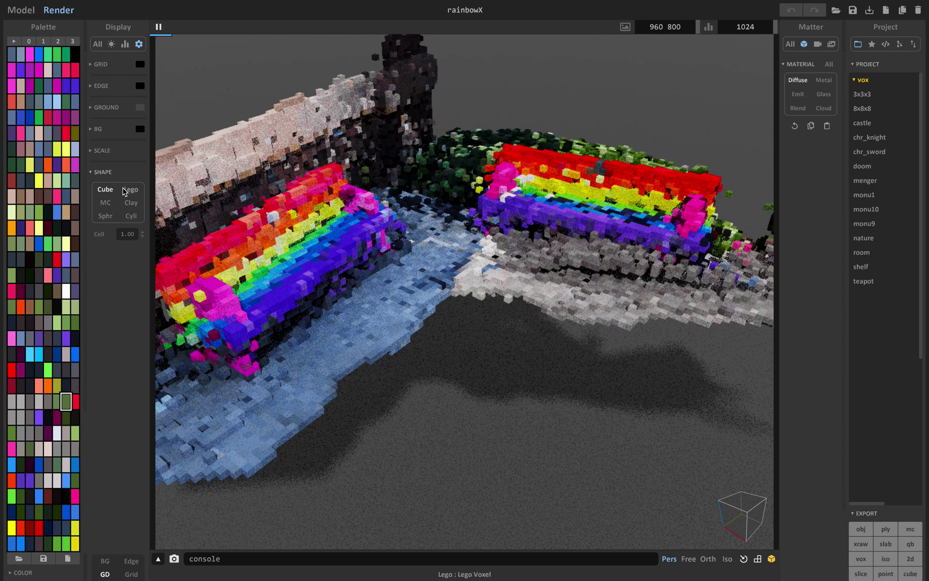
left_click(128, 190)
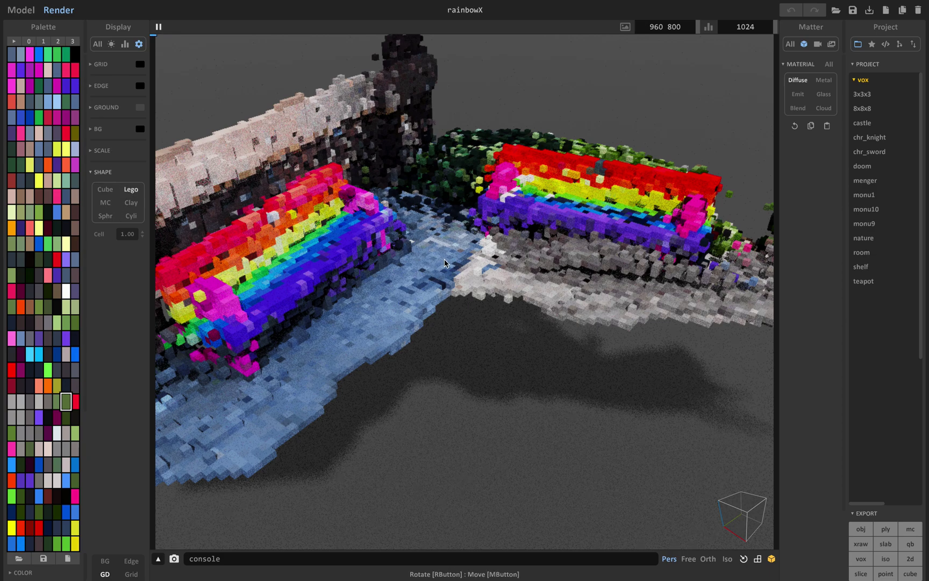
mouse_move(445, 264)
right_mouse_down()
mouse_move(363, 267)
mouse_move(396, 271)
mouse_move(420, 270)
mouse_move(350, 264)
mouse_move(435, 276)
right_mouse_up()
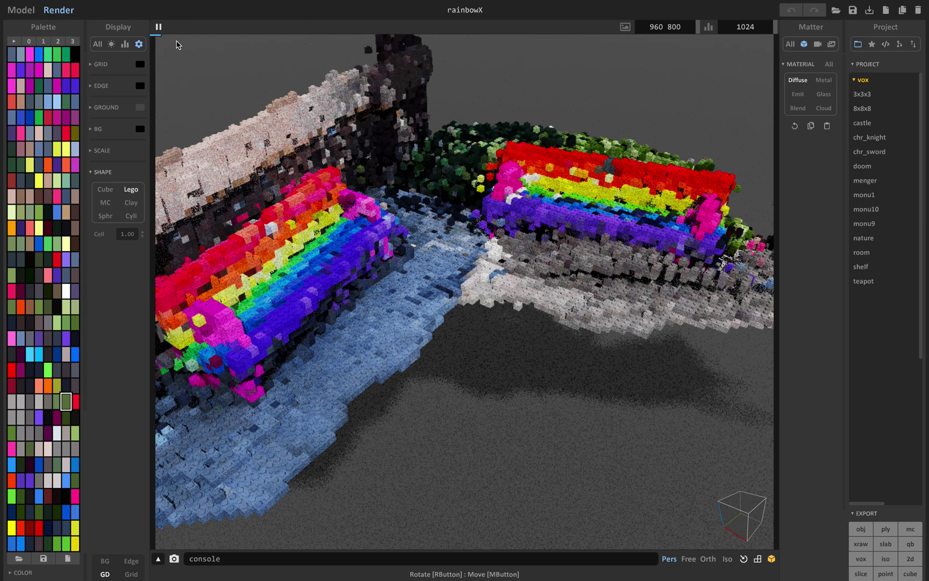
left_click(21, 10)
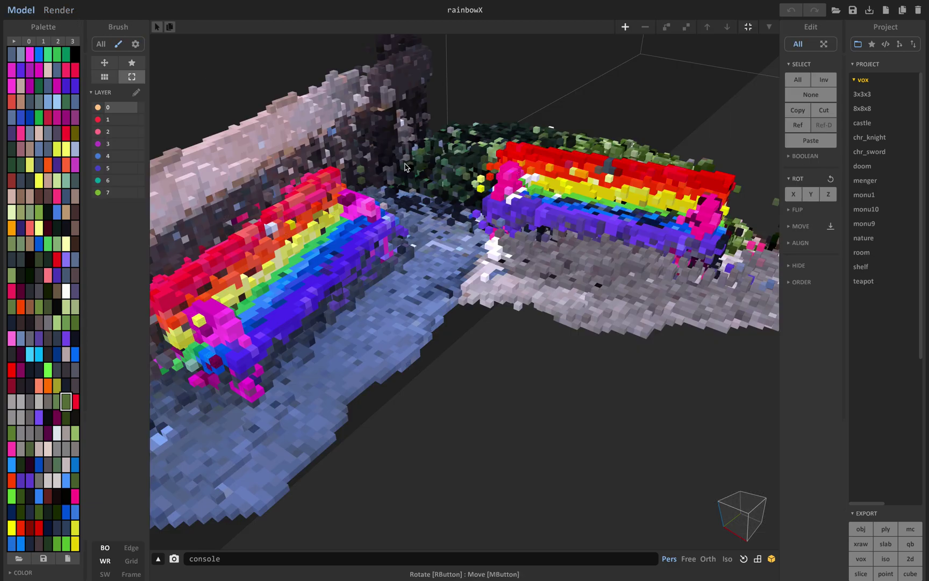
Load piggu2.vox, zoom and orbit around the voxelised pig statue, then reopen the Open dialog
key("super+o")
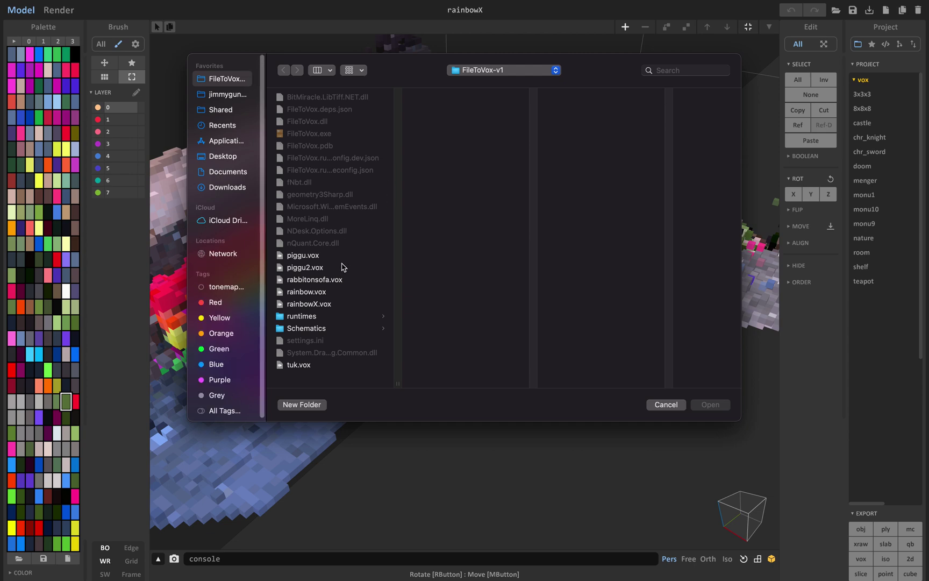
left_click(342, 267)
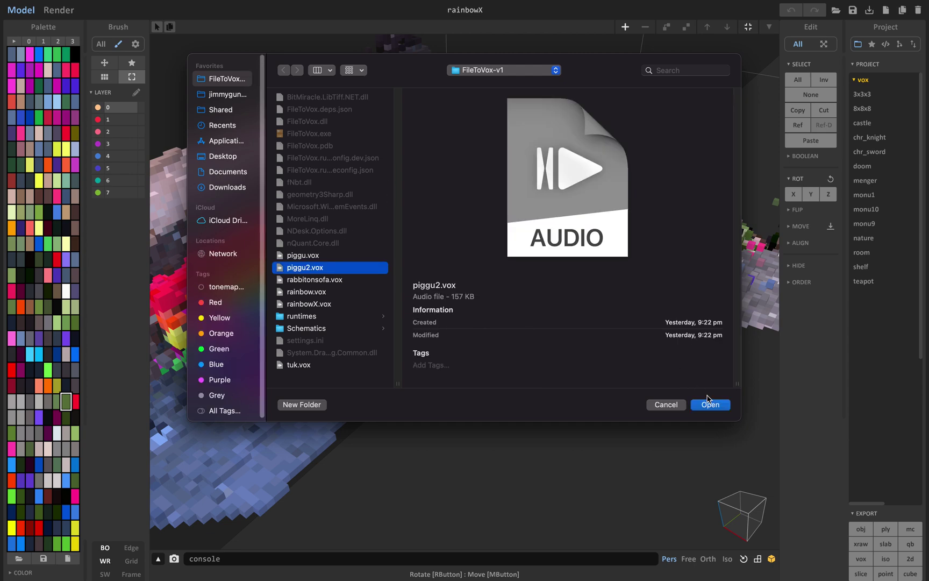
left_click(709, 405)
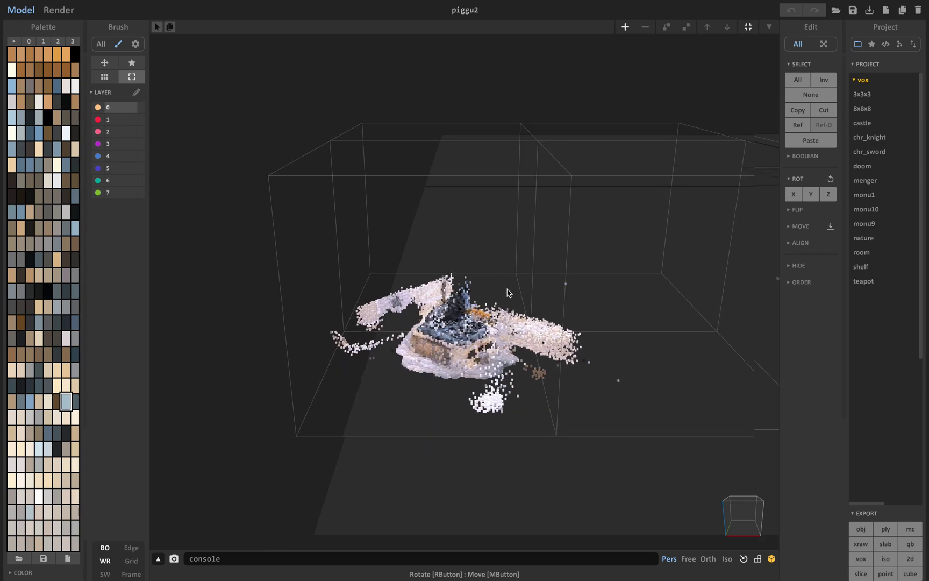
scroll(512, 299, "up", 10)
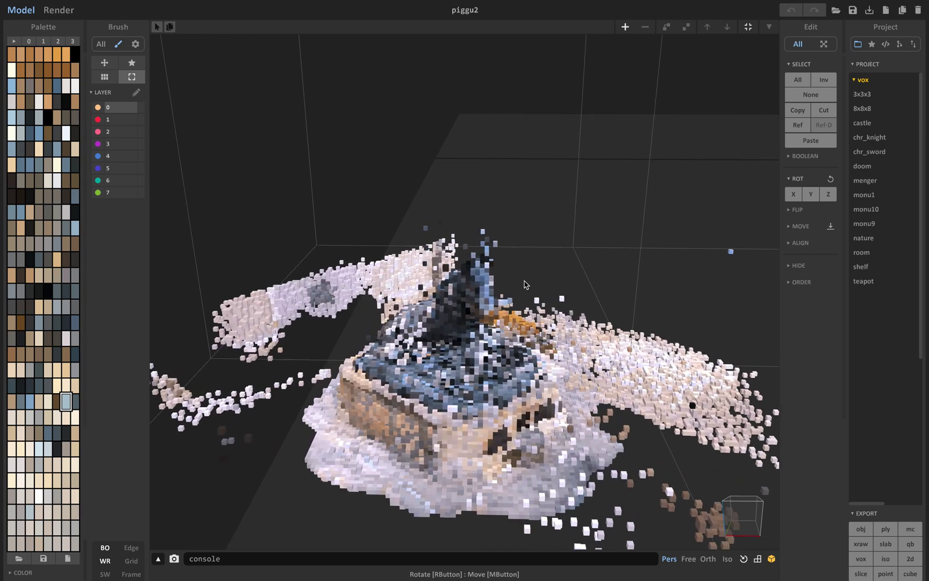
right_click_drag(526, 309, 494, 275)
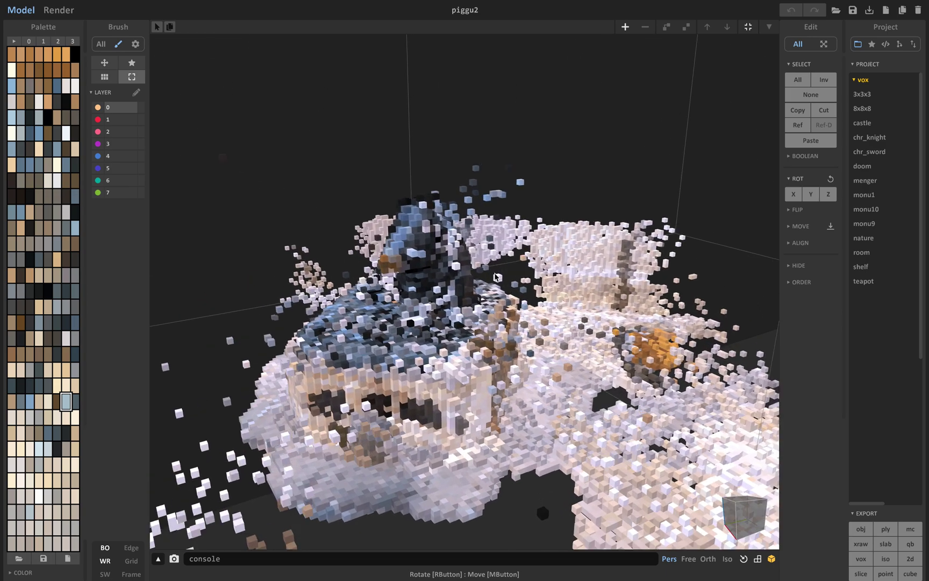
mouse_move(497, 277)
right_mouse_down()
mouse_move(602, 264)
mouse_move(510, 276)
right_mouse_up()
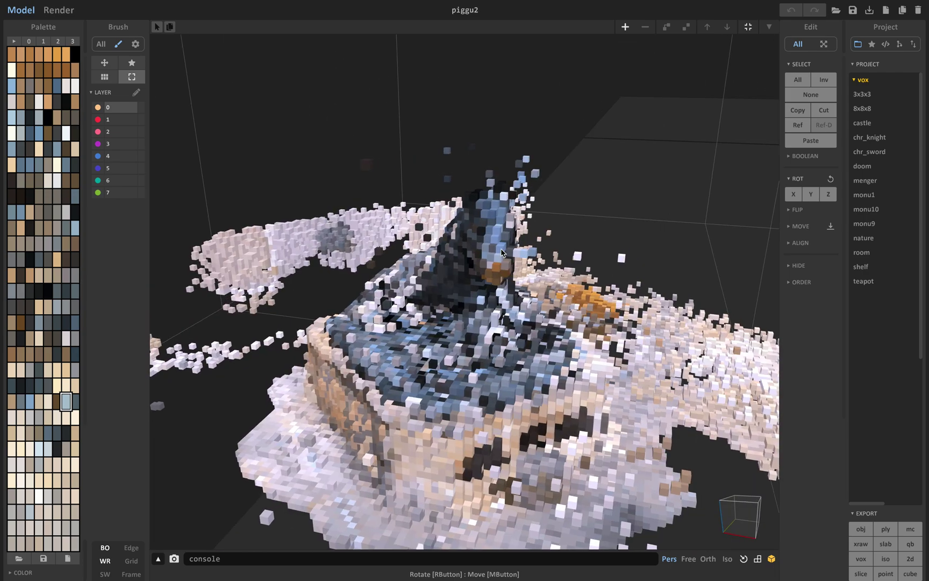
key("super+o")
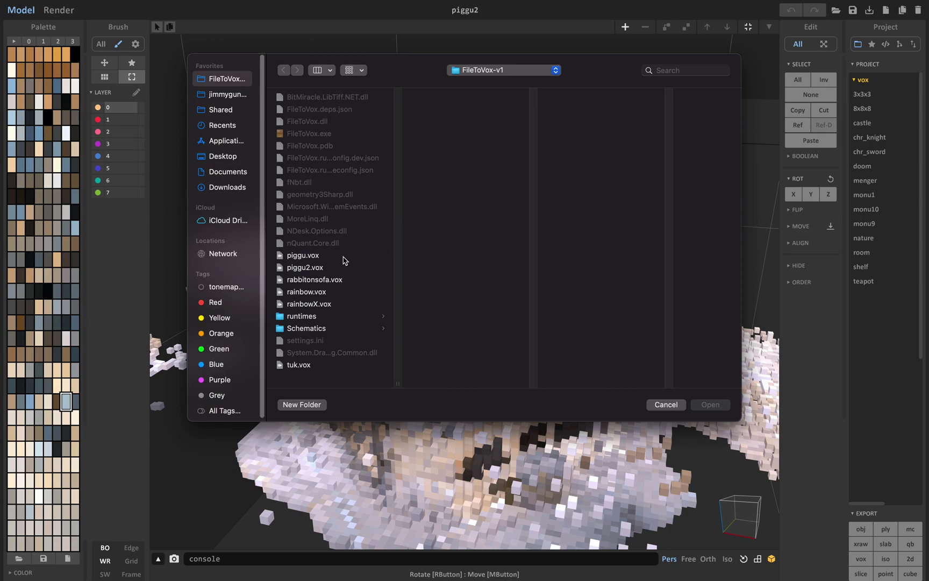
Open piggu.vox and zoom and orbit to examine the pedestal statue from front and side
double_click(344, 256)
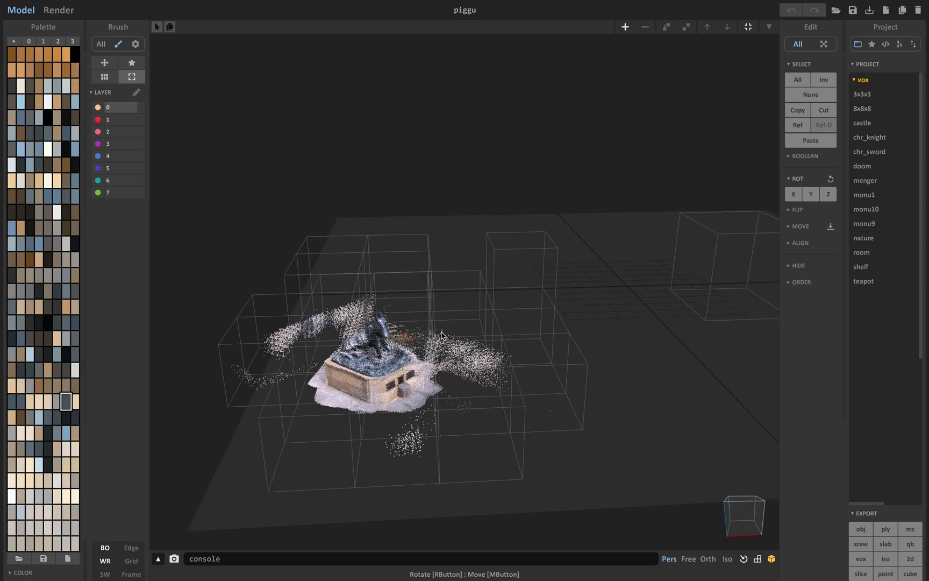
scroll(386, 334, "up", 5)
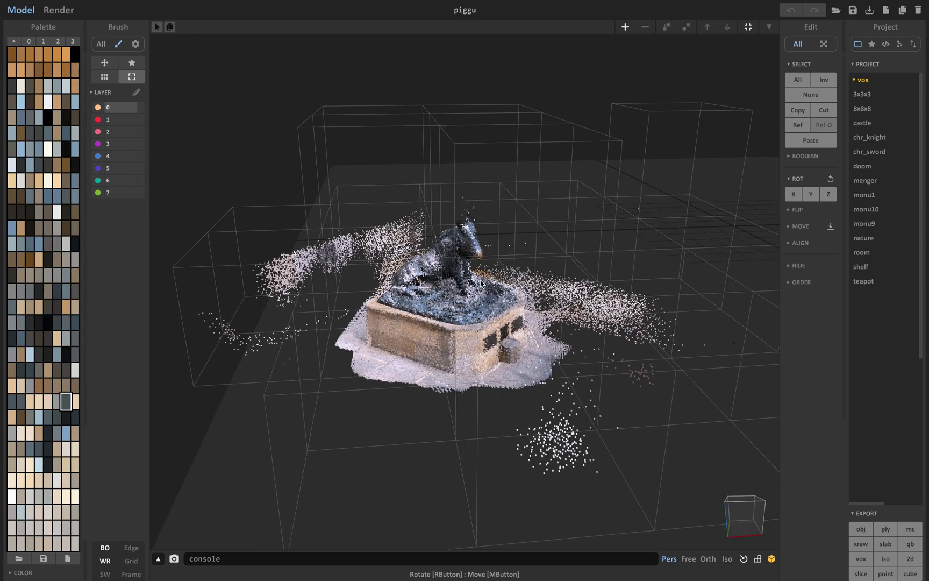
scroll(486, 264, "up", 5)
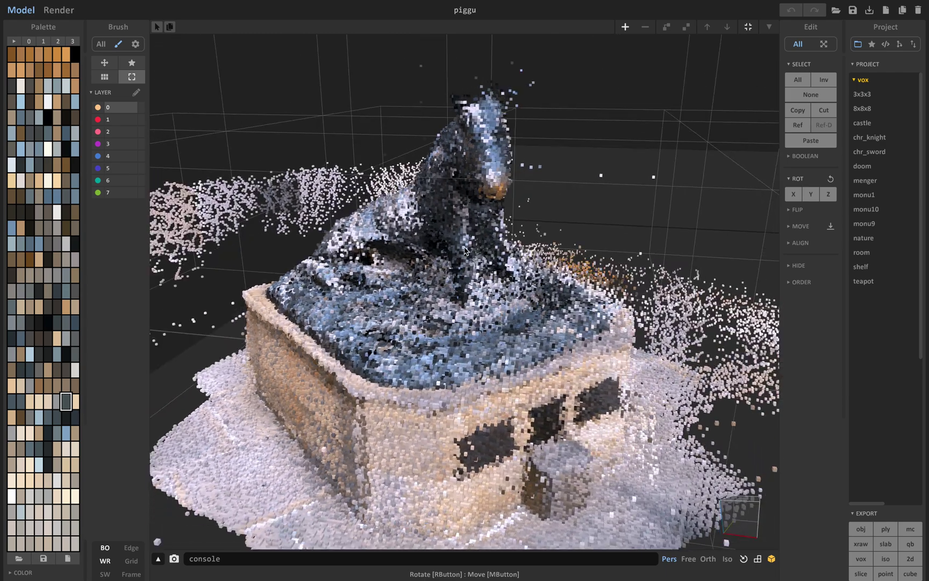
right_click_drag(464, 251, 469, 201)
scroll(484, 261, "up", 4)
scroll(469, 200, "up", 4)
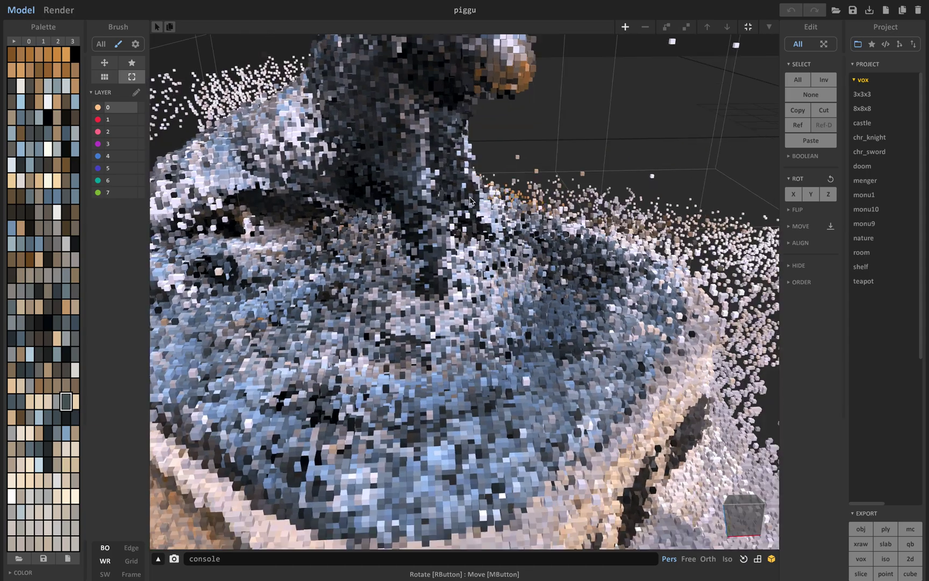
scroll(469, 201, "down", 4)
right_click_drag(470, 200, 572, 283)
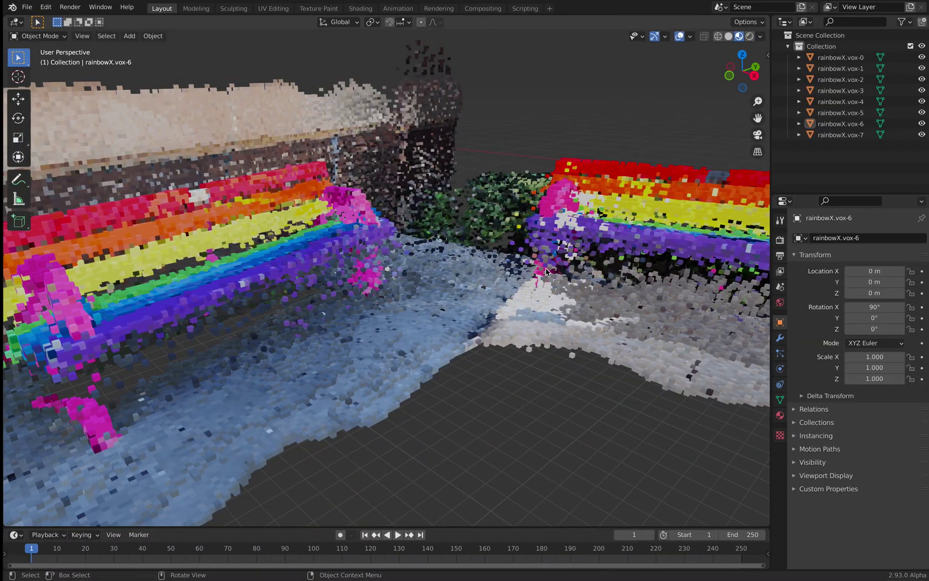
right_click(501, 263)
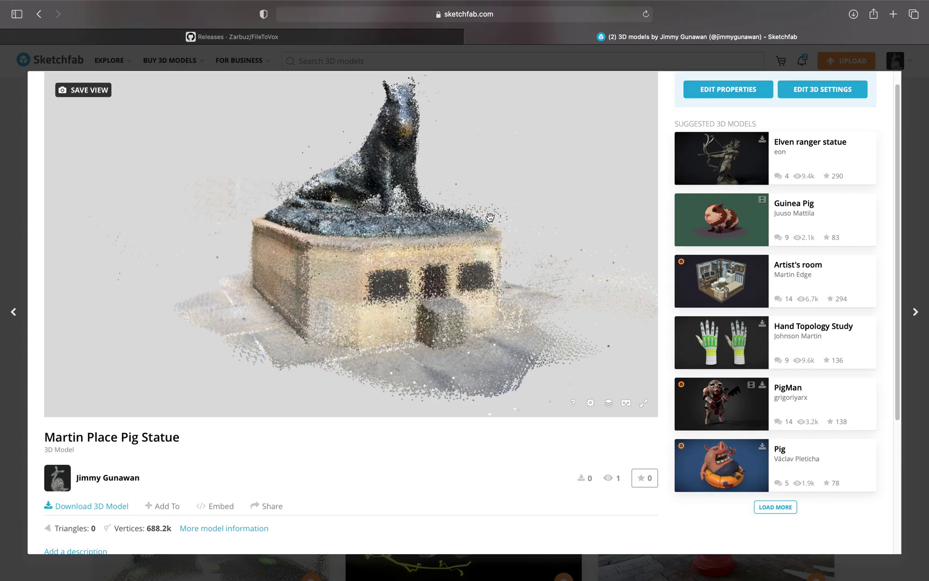
Orbit and zoom the Martin Place Pig Statue point cloud, then open EDIT 3D SETTINGS
left_click_drag(489, 215, 430, 237)
scroll(416, 247, "up", 5)
scroll(416, 247, "up", 10)
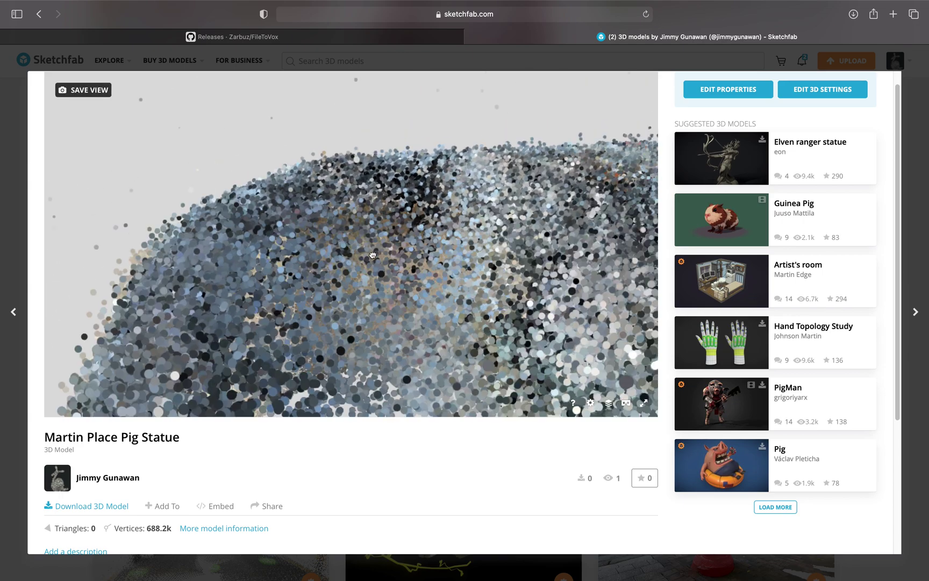
scroll(469, 221, "up", 10)
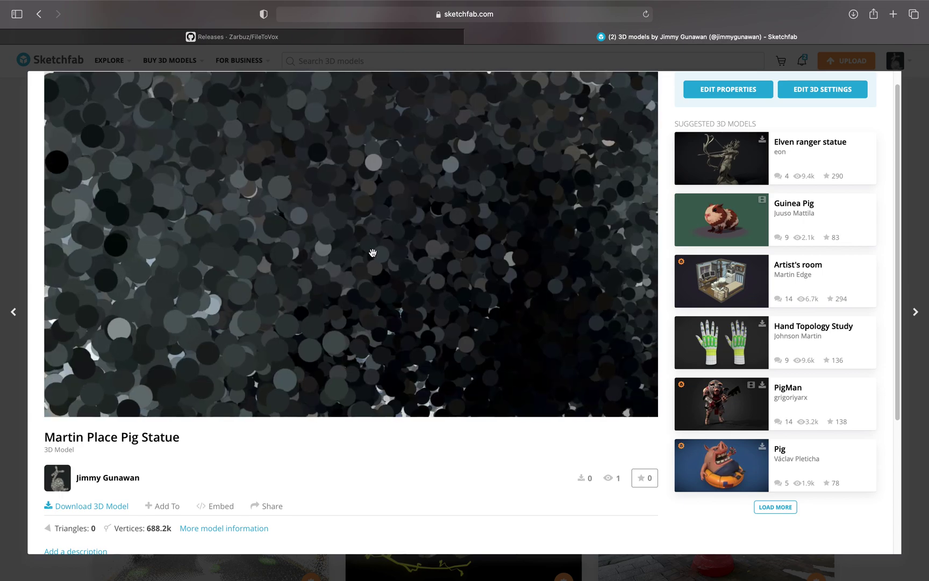
scroll(353, 248, "down", 10)
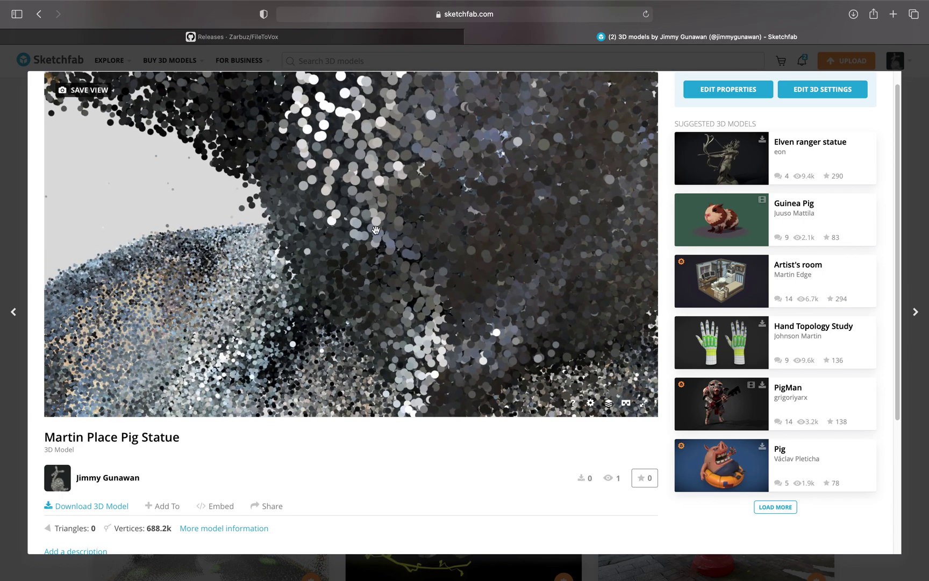
scroll(398, 184, "up", 2)
scroll(398, 185, "down", 6)
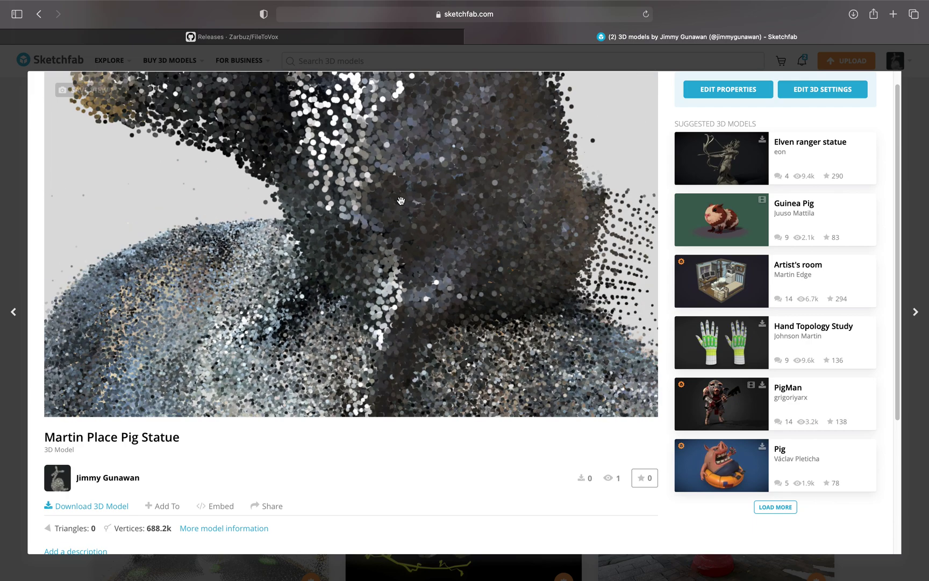
scroll(417, 202, "down", 5)
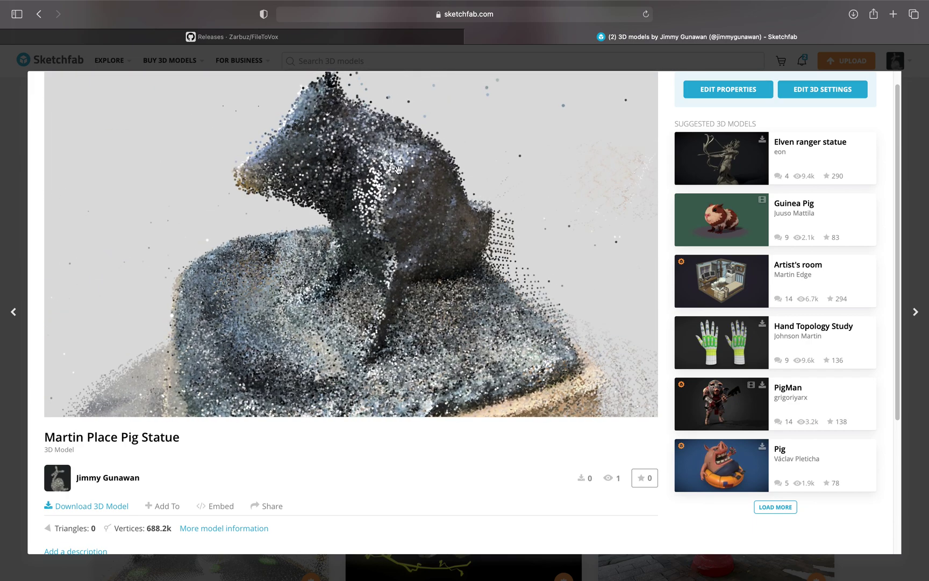
left_click(806, 96)
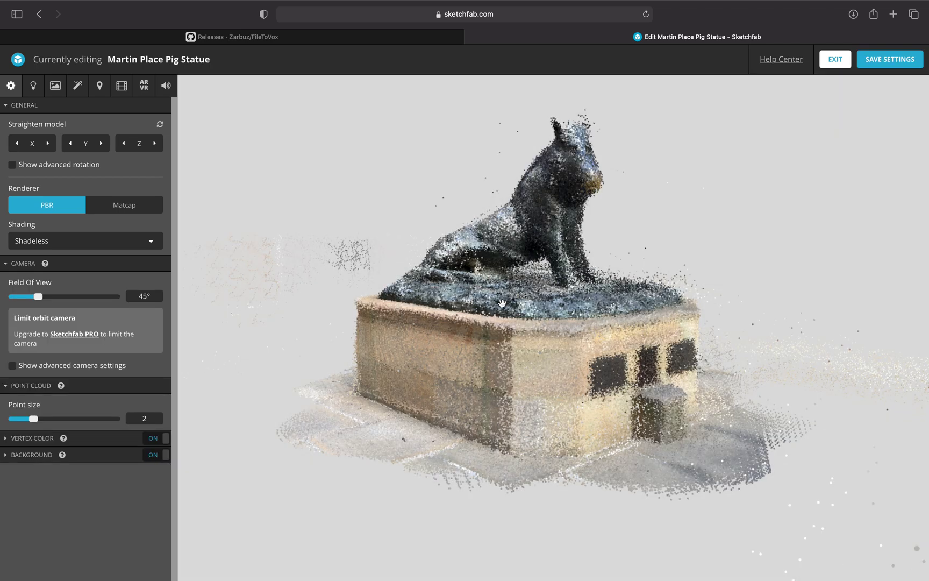
Orbit and zoom toward the pig statue in the loaded editor and dismiss the Dictation prompt
left_click_drag(502, 305, 592, 246)
scroll(592, 246, "up", 5)
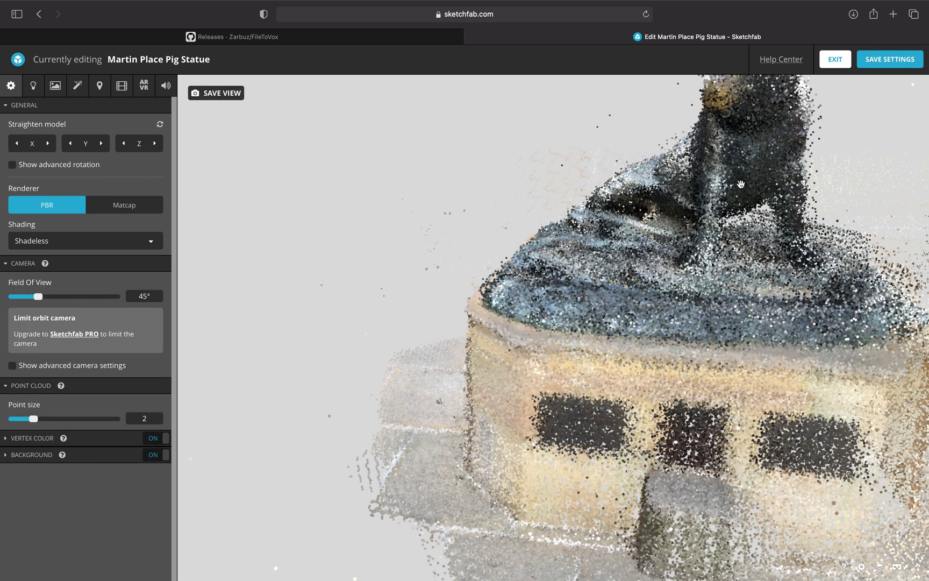
left_click_drag(741, 182, 500, 197)
key("ctrl")
key("ctrl")
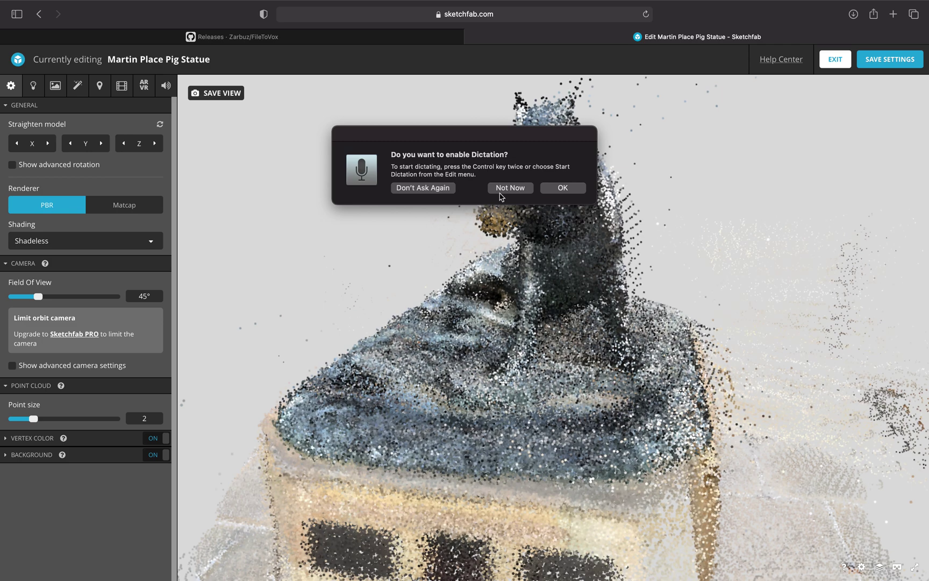
left_click(500, 191)
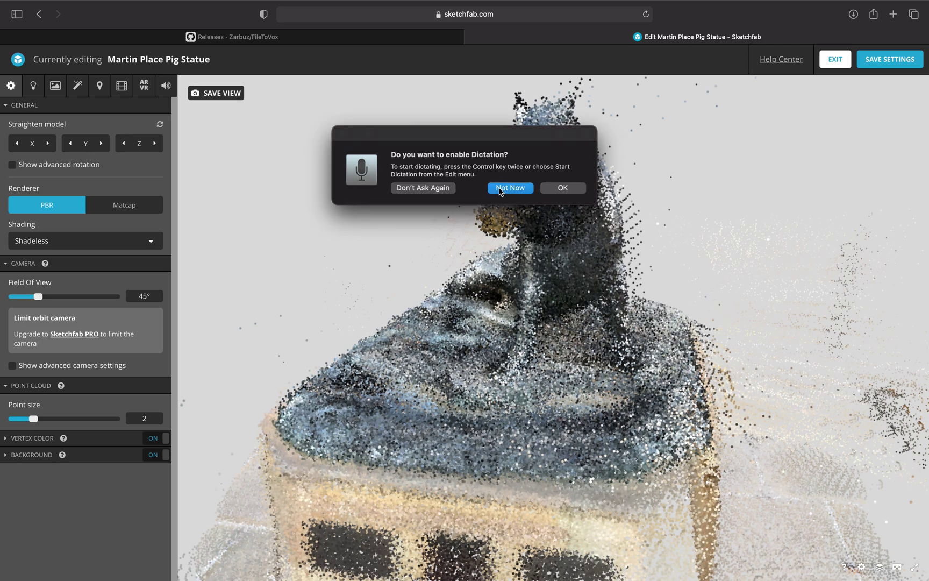
Set the pig statue's point size to 1.284 while orbiting to its opposite side
left_click_drag(442, 237, 236, 273)
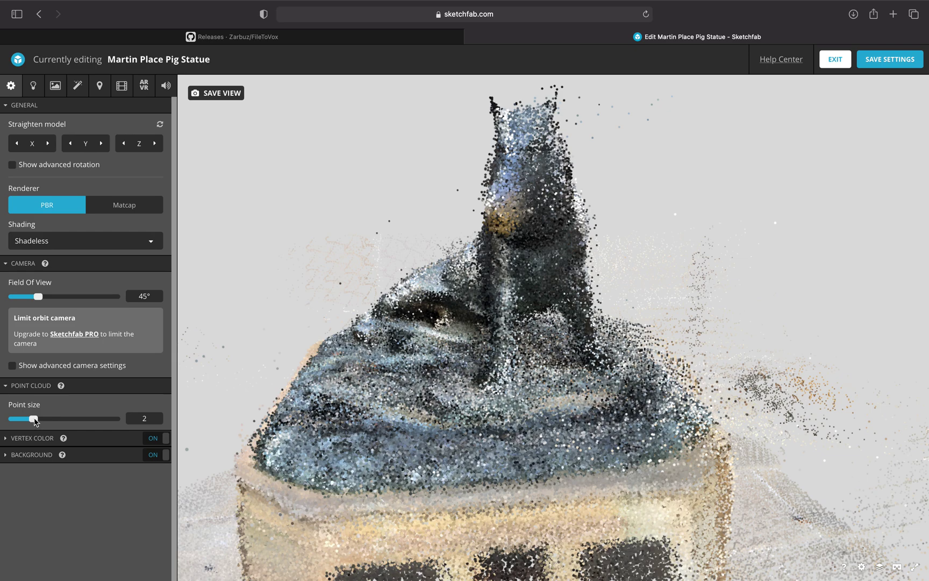
left_click_drag(34, 419, 9, 428)
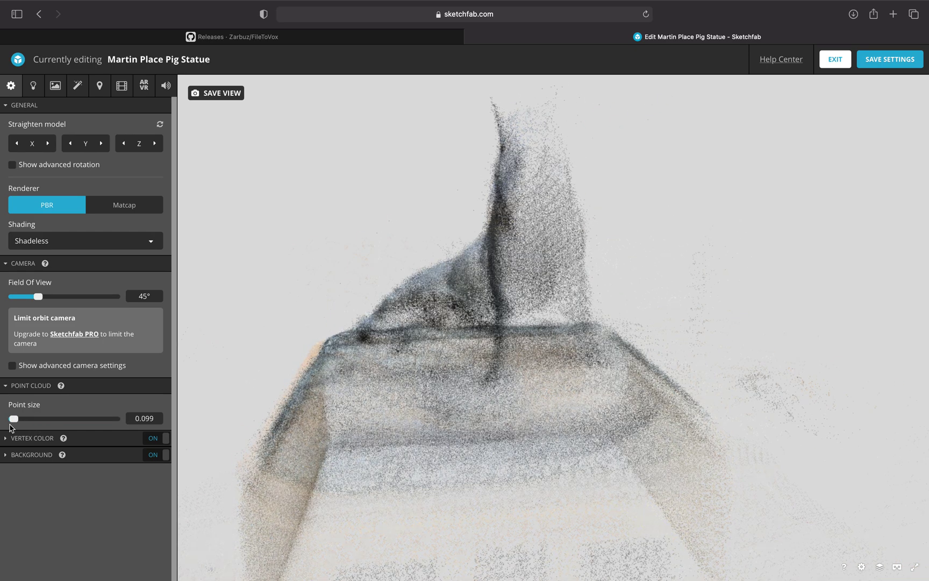
scroll(340, 360, "up", 10)
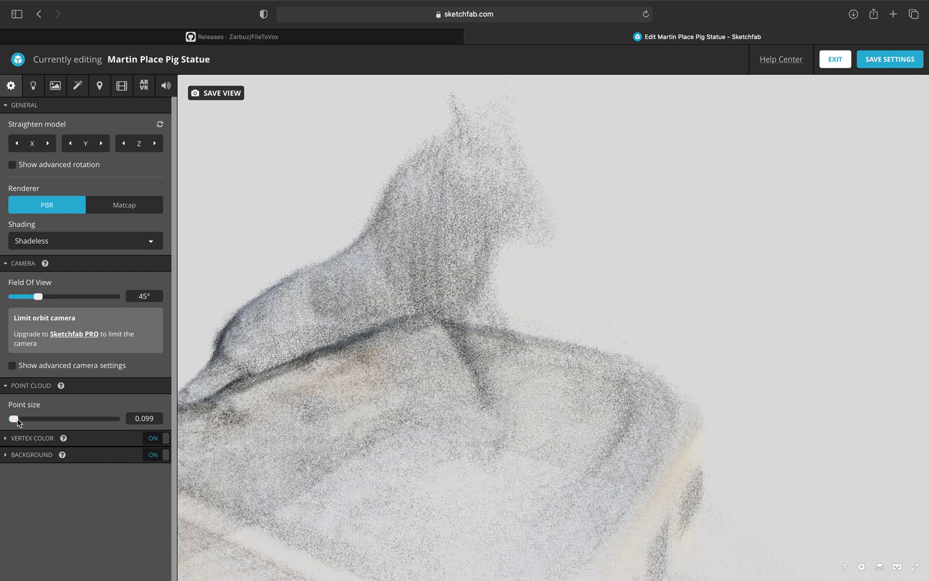
left_click_drag(16, 422, 24, 422)
left_click_drag(601, 310, 466, 334)
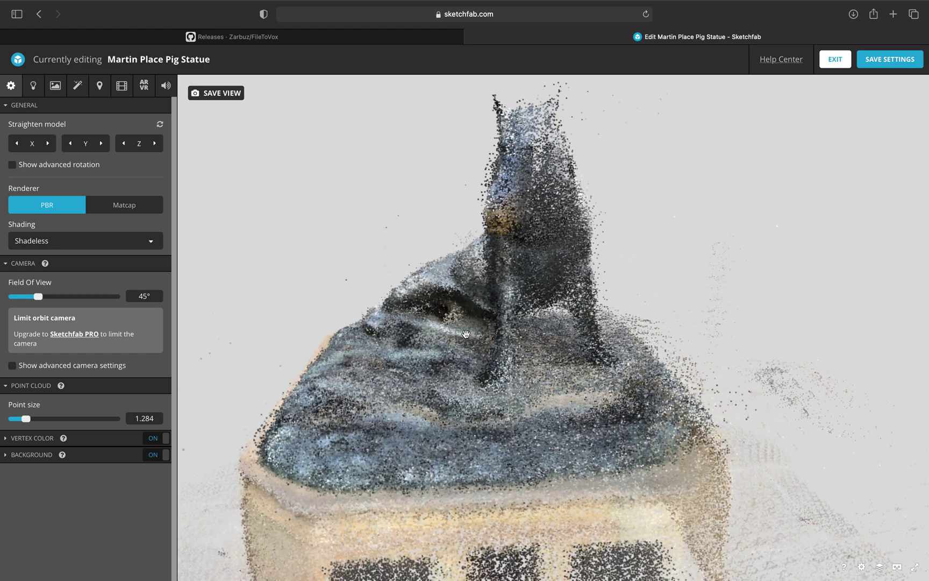
Toggle Vertex Color off and on, turn Background off, study the pig's head, then close the editor
left_click(157, 440)
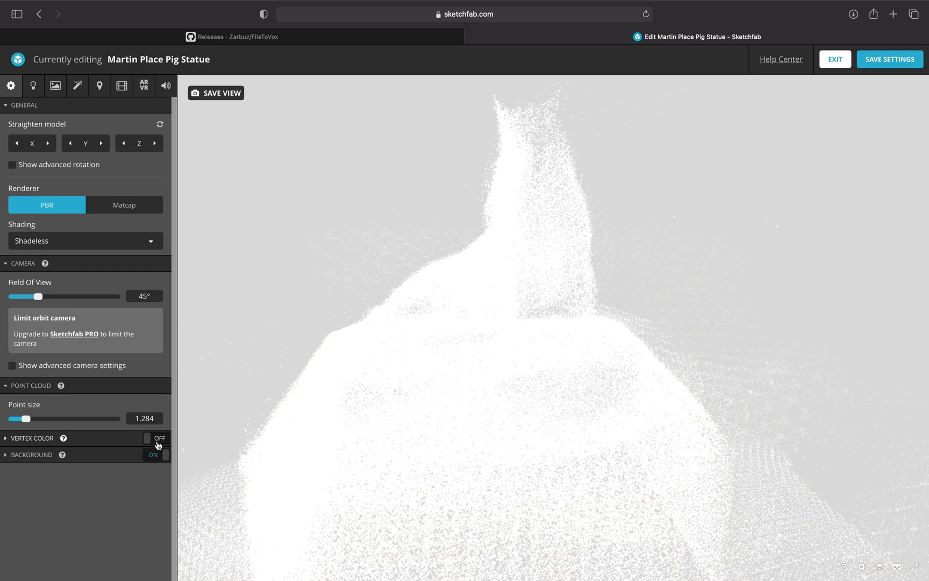
left_click(157, 440)
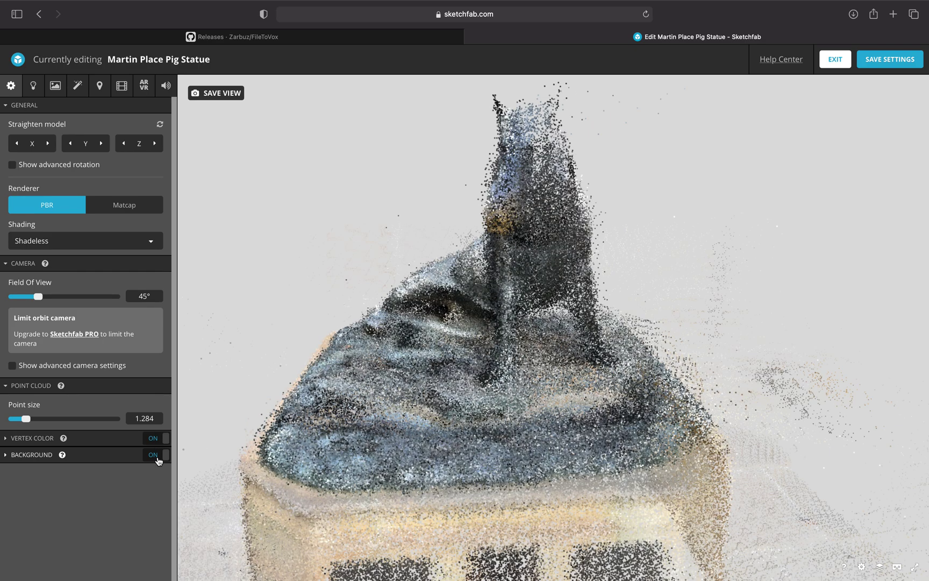
left_click(157, 456)
left_click_drag(529, 349, 538, 245)
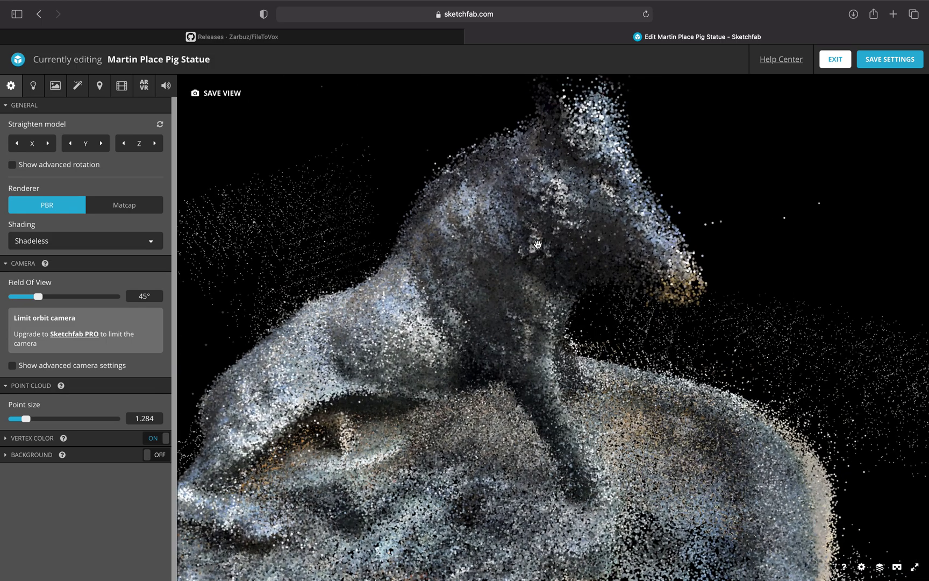
scroll(538, 245, "up", 5)
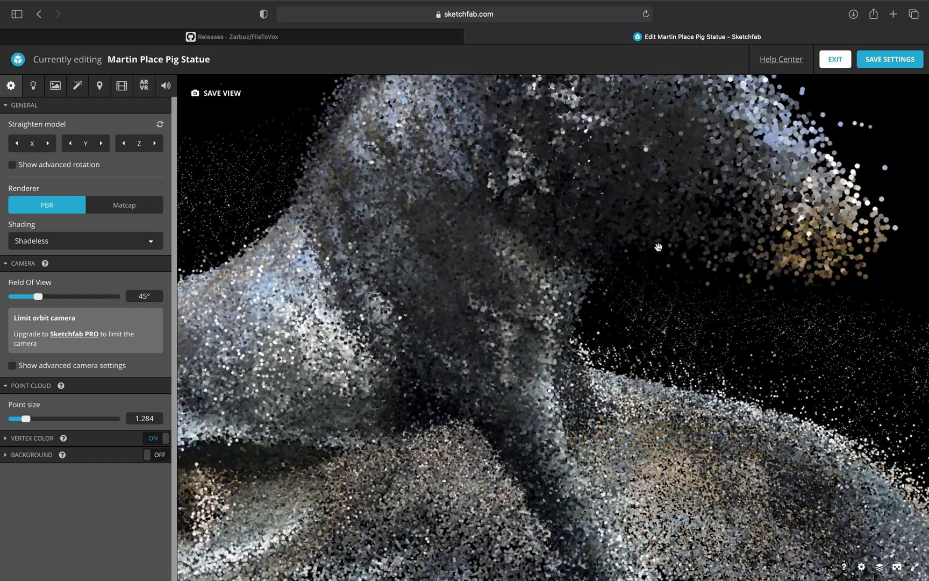
scroll(668, 251, "up", 3)
left_click_drag(669, 251, 494, 256)
scroll(476, 249, "down", 5)
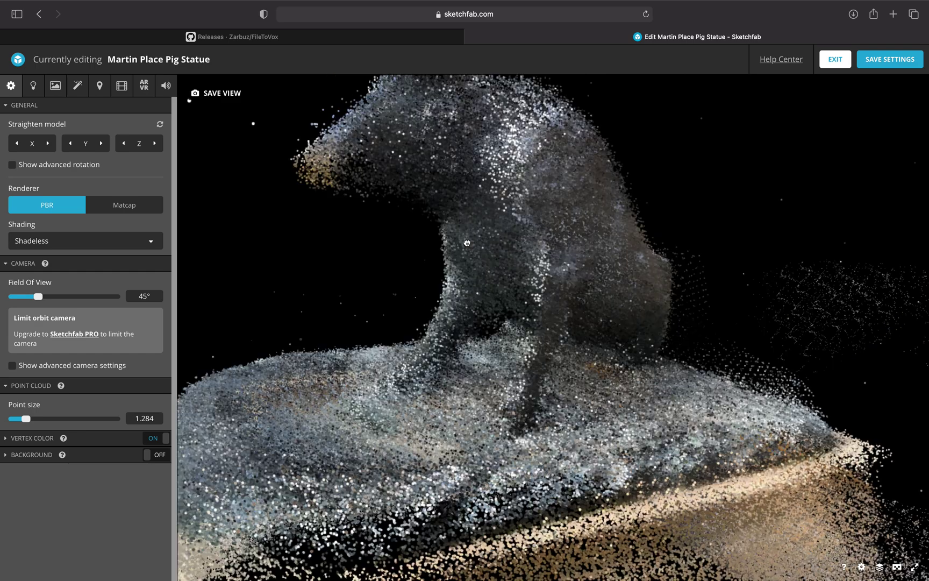
left_click(471, 39)
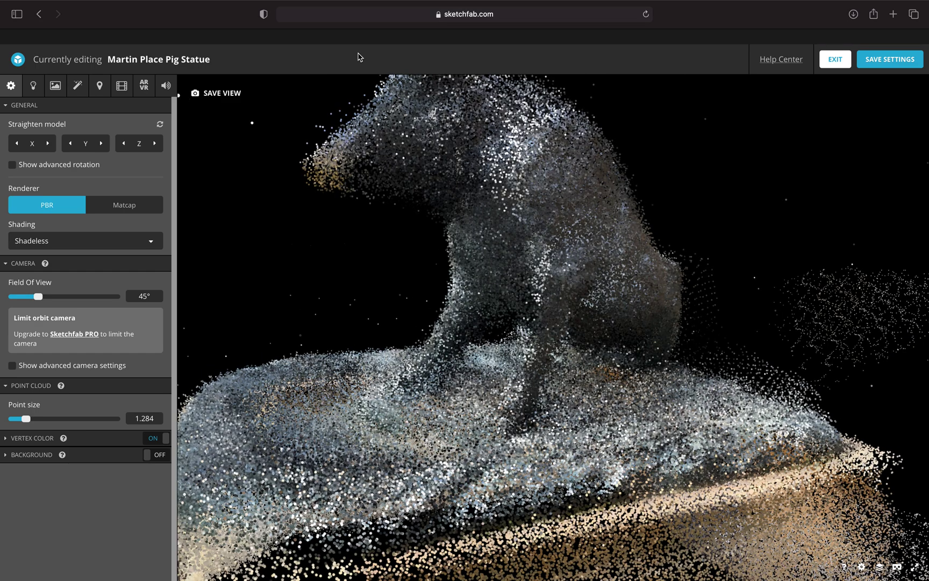
Leave the editing page and scroll down through the FileToVox README
left_click(495, 219)
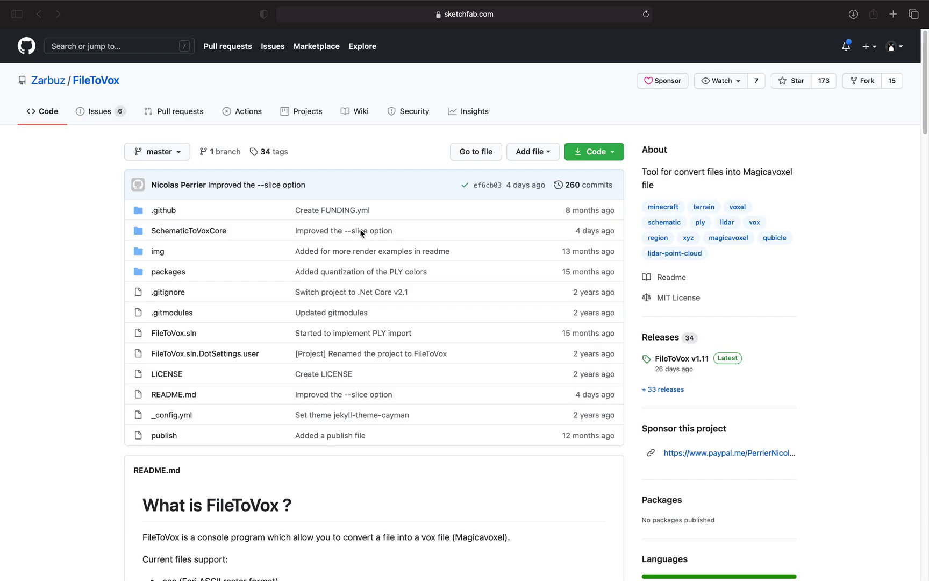
scroll(447, 309, "down", 5)
scroll(451, 325, "down", 4)
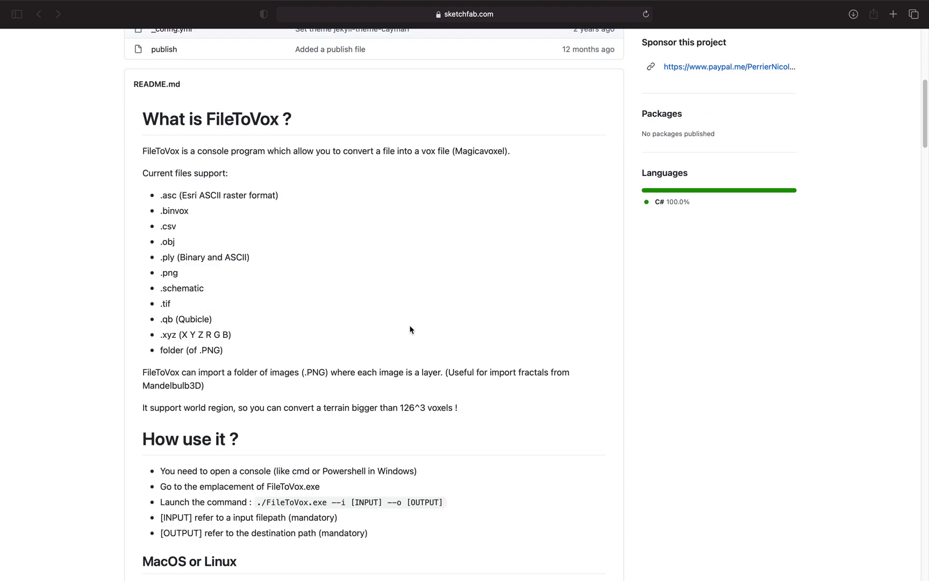
scroll(417, 329, "down", 15)
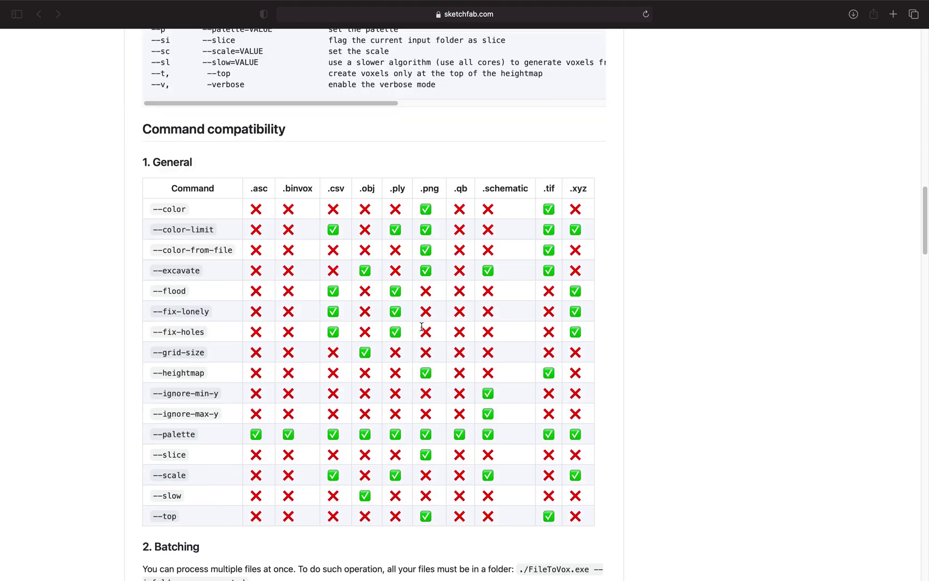
scroll(422, 326, "down", 3)
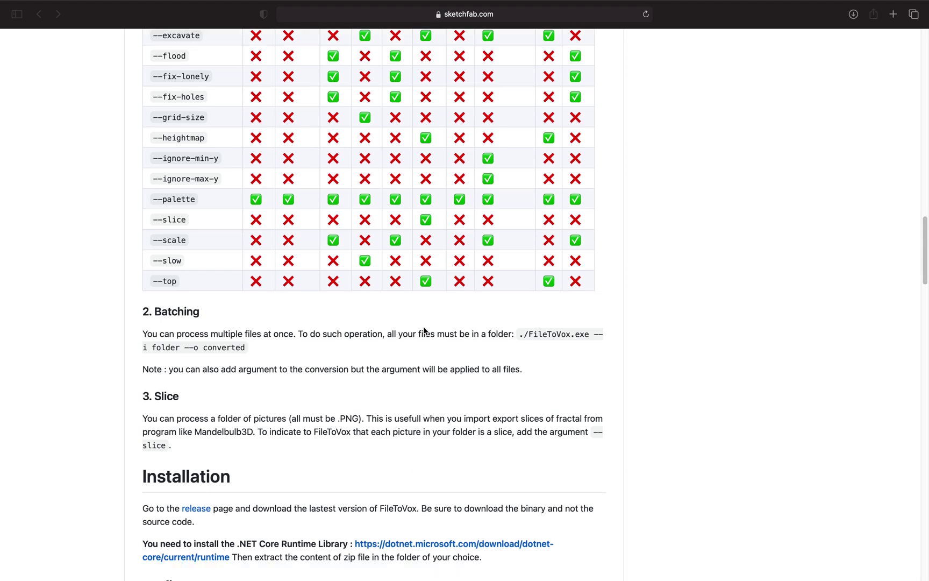
scroll(424, 330, "down", 3)
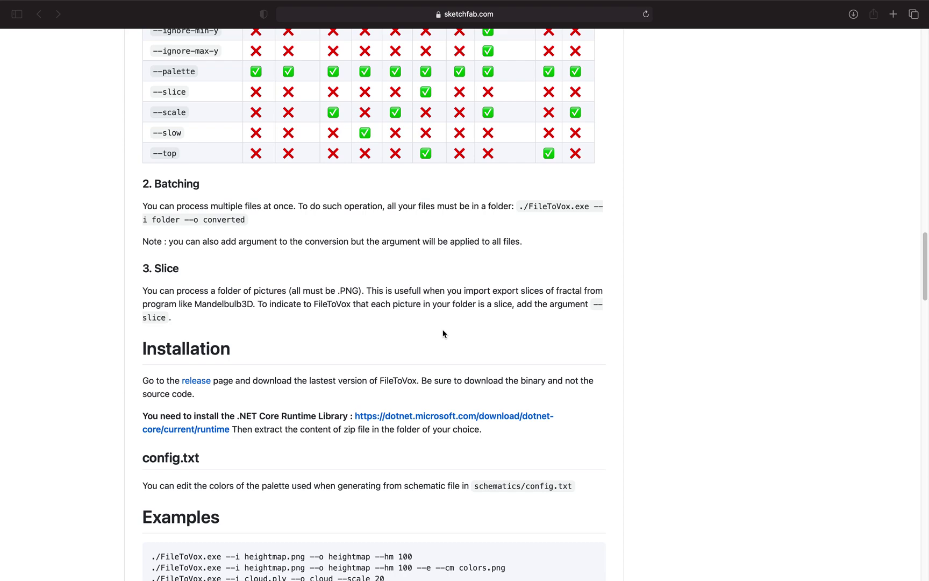
scroll(445, 338, "down", 8)
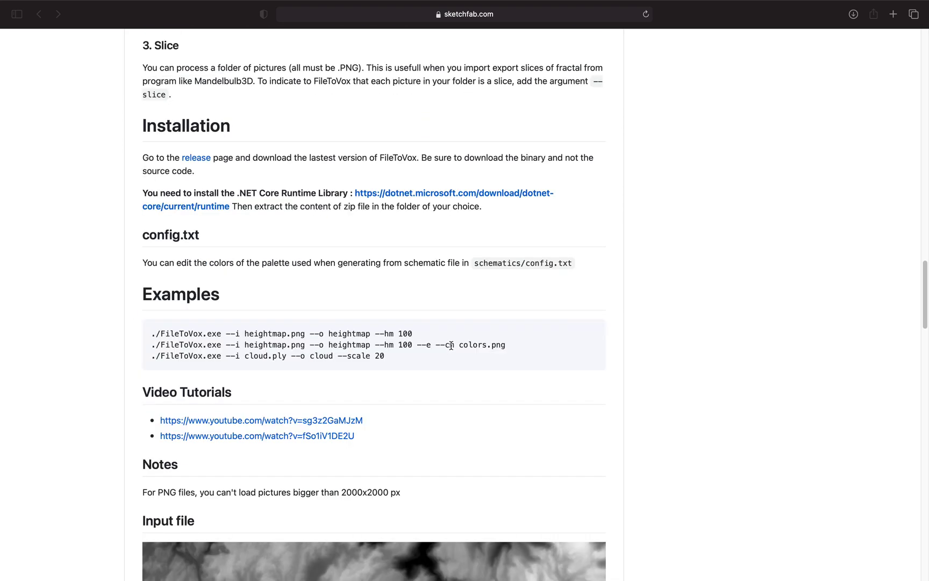
scroll(452, 347, "down", 20)
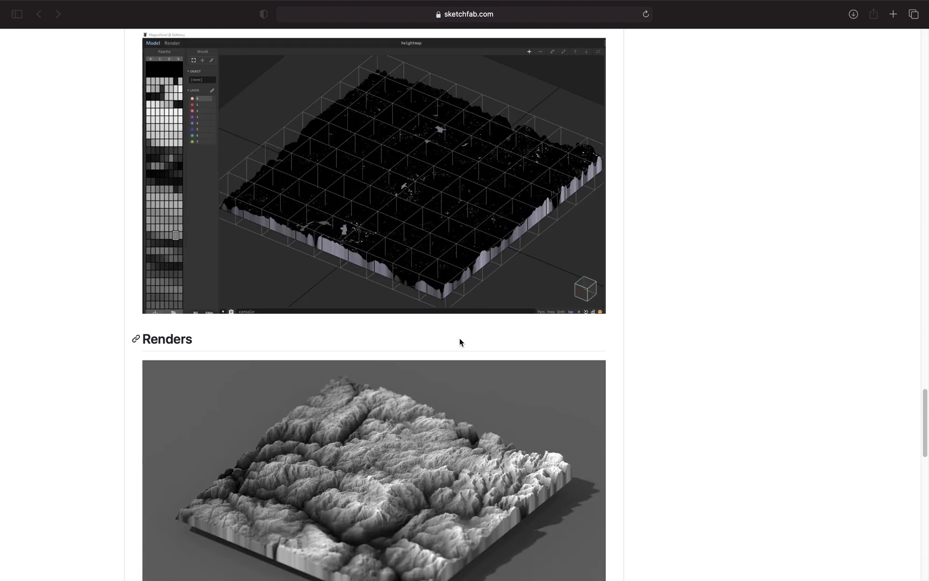
scroll(417, 333, "down", 2)
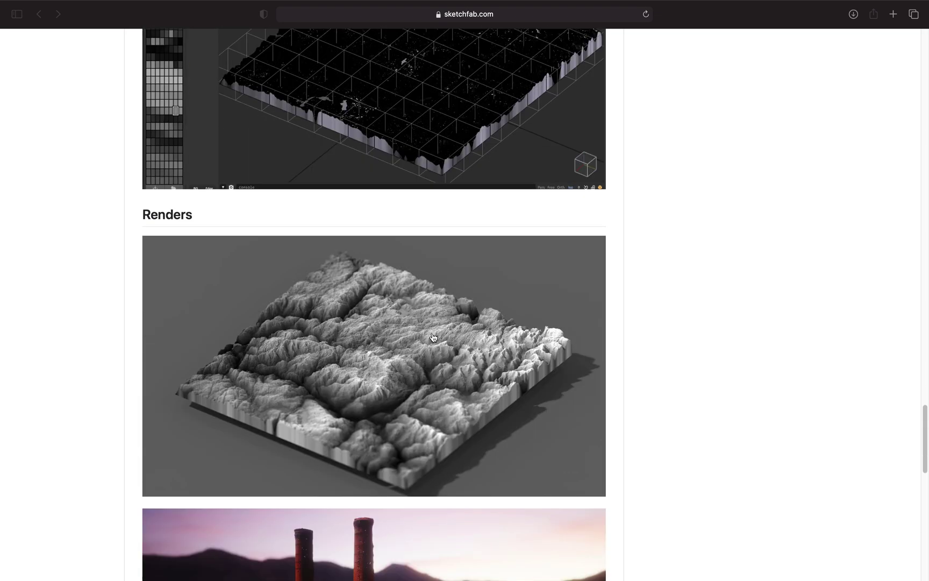
scroll(433, 337, "up", 20)
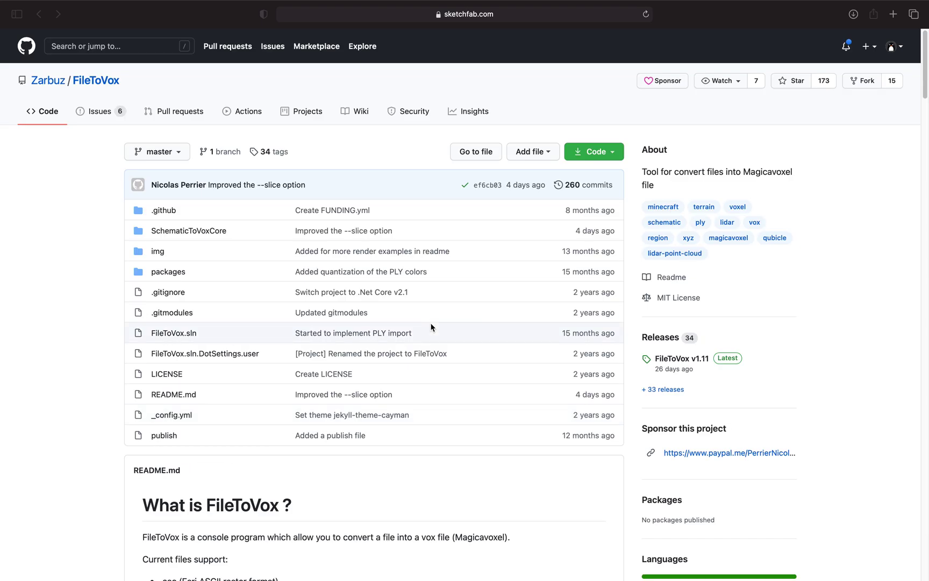
scroll(432, 326, "down", 20)
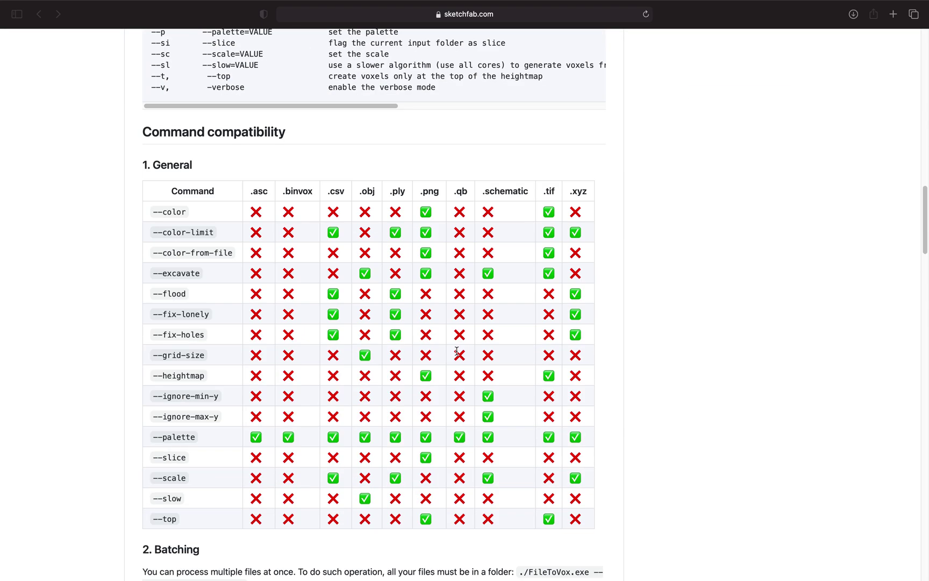
scroll(456, 351, "down", 20)
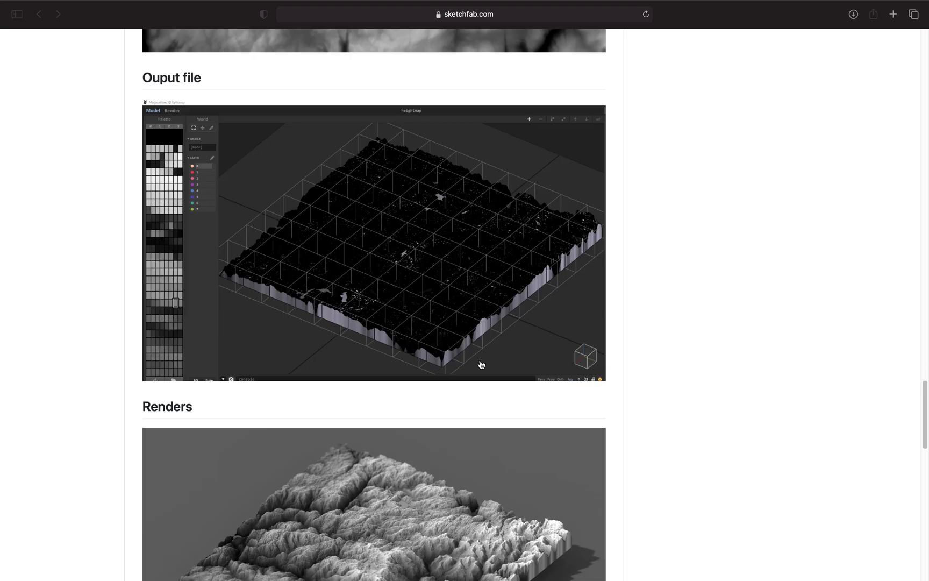
Reach the README's render examples, then return to the Blender scene with both rainbow benches
scroll(481, 365, "down", 15)
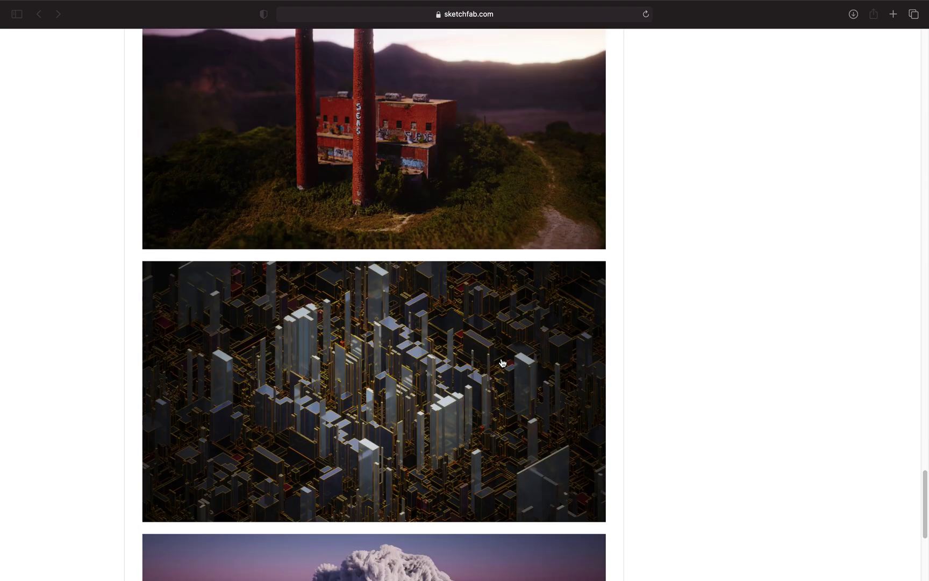
scroll(502, 363, "down", 3)
scroll(403, 240, "down", 8)
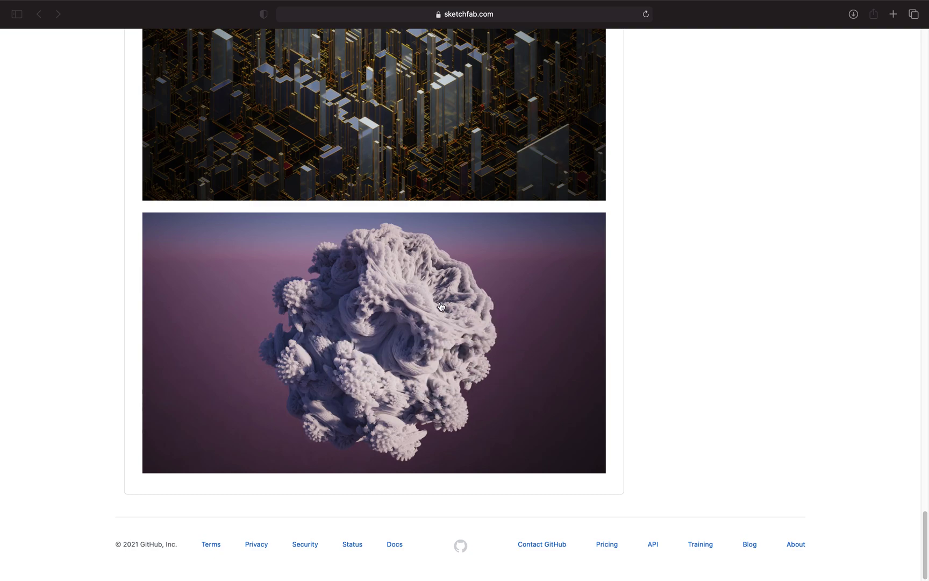
key("ctrl+Left")
middle_click_drag(446, 307, 484, 259)
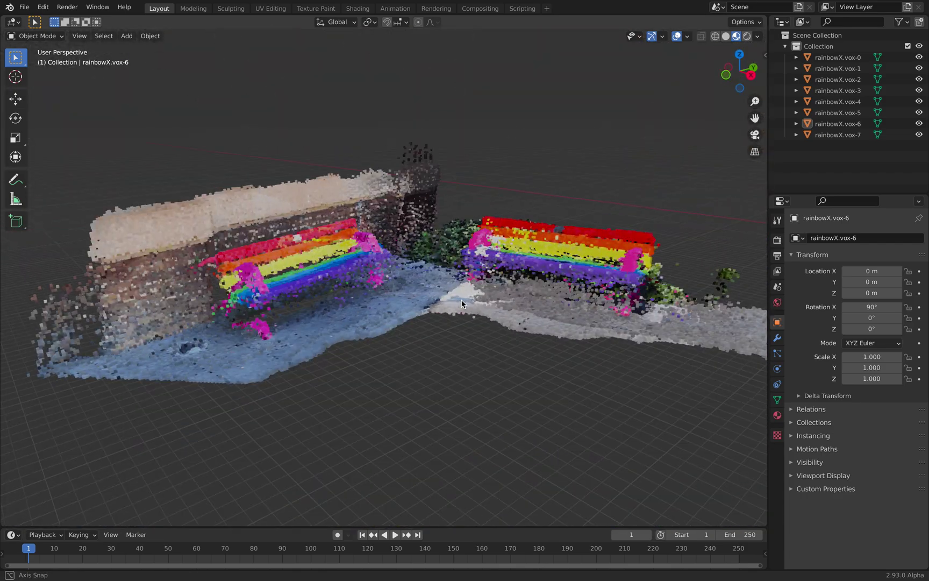
Join all eight rainbowX pieces into the active rainbowX.vox-5 with Ctrl+J, then enter Edit Mode
scroll(487, 254, "up", 3)
left_click(526, 200)
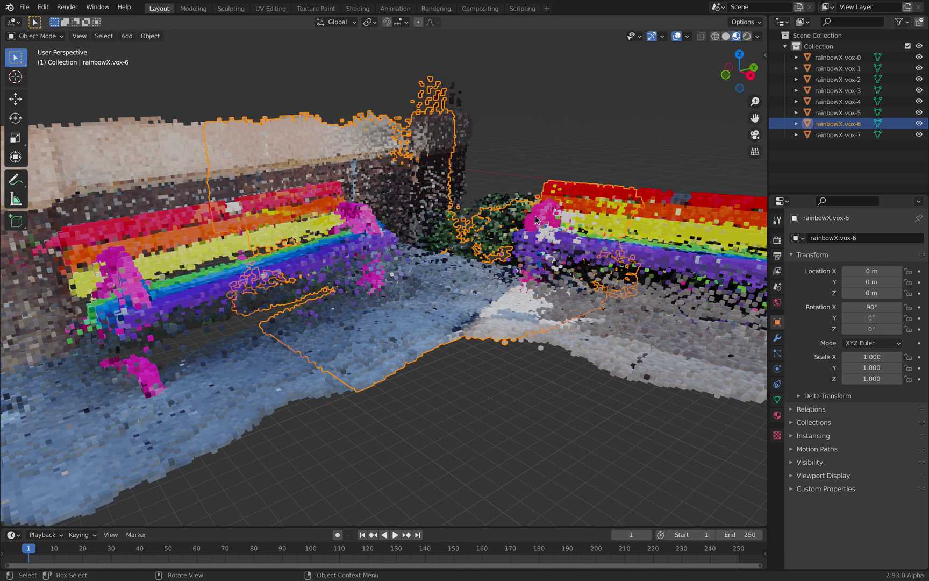
key("a")
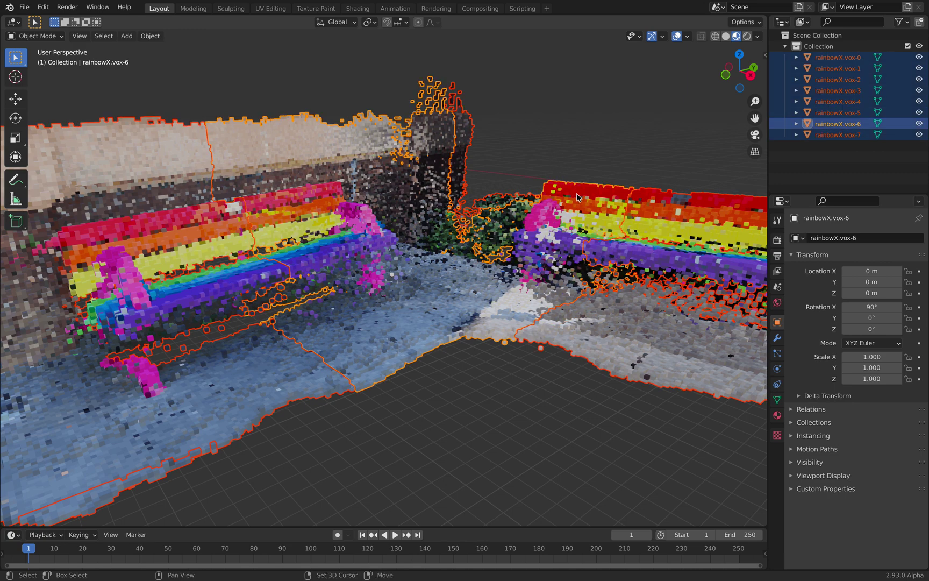
left_click(577, 196, "shift")
key("ctrl")
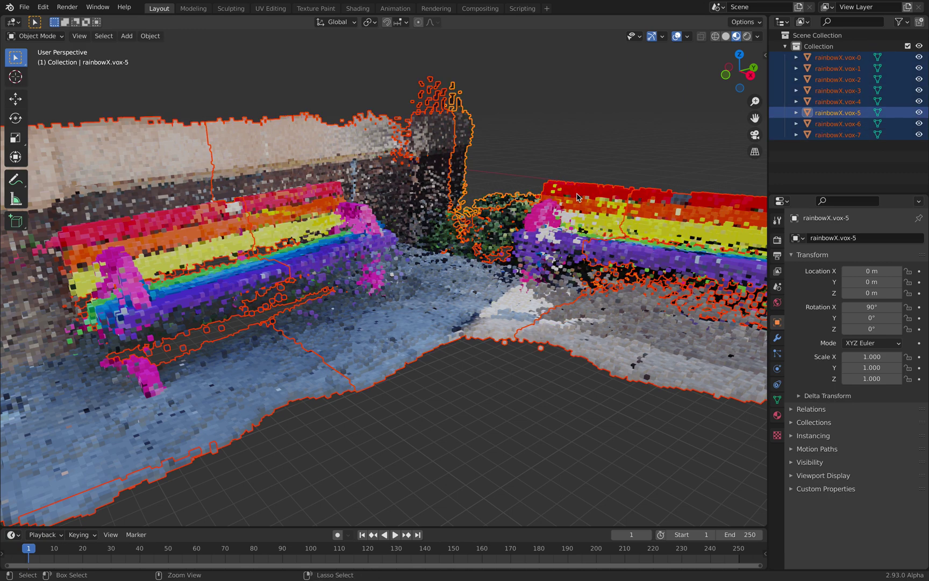
key("ctrl+j")
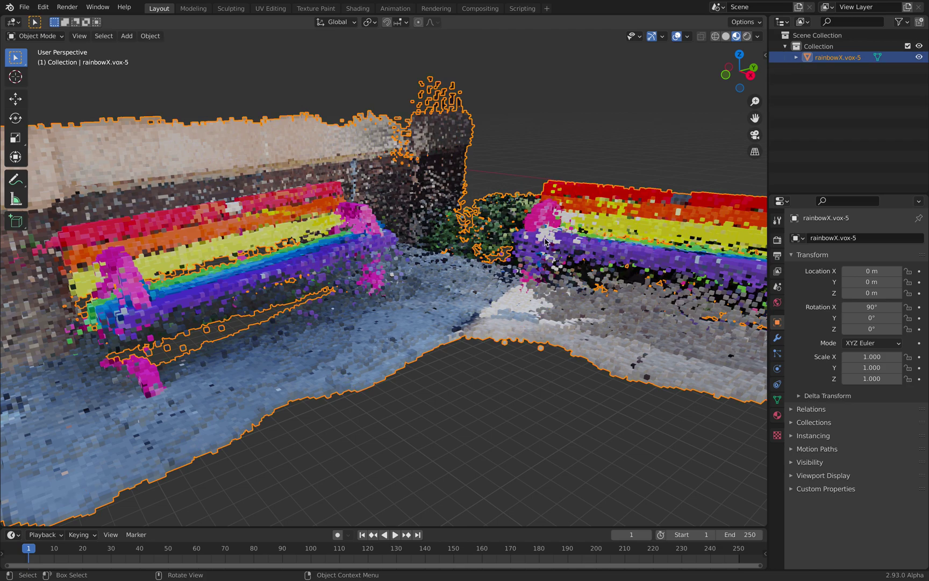
middle_click_drag(545, 240, 530, 256)
scroll(492, 241, "up", 2)
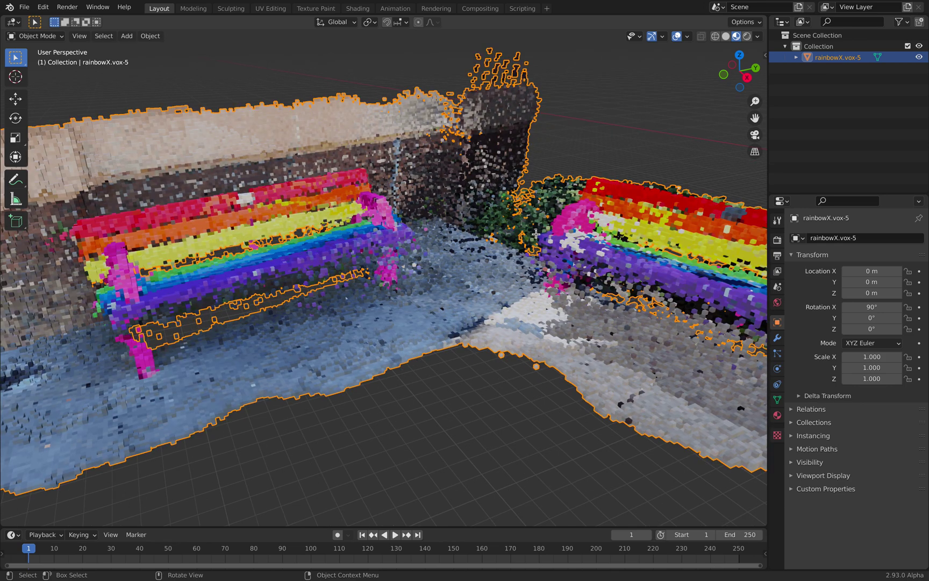
key("Tab")
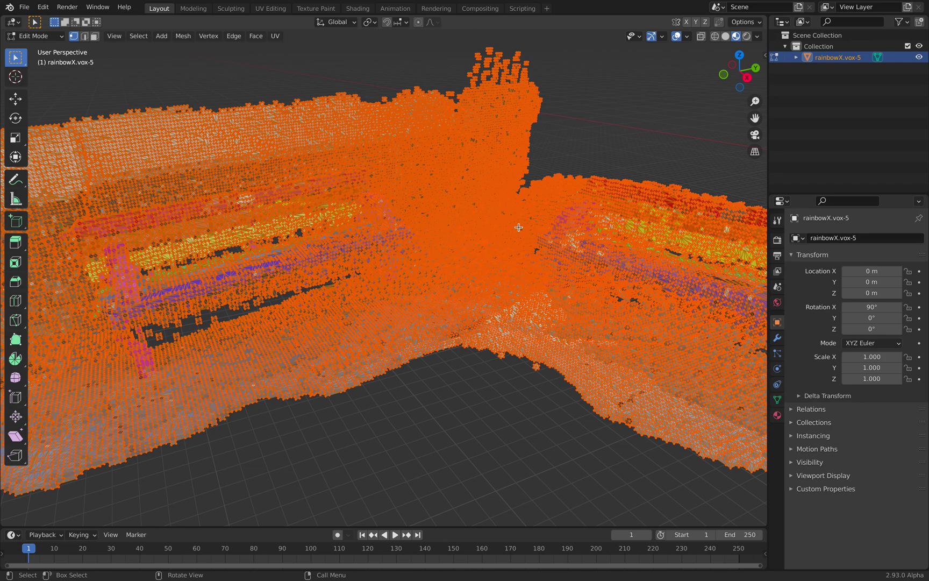
Apply Merge by Distance to all vertices of the joined rainbowX.vox-5 mesh
right_click(518, 227)
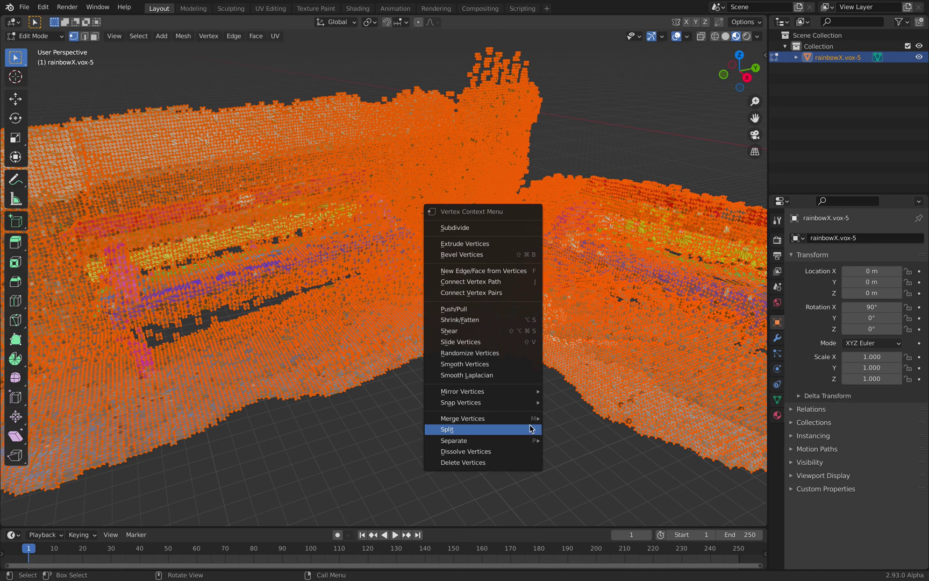
mouse_move(532, 419)
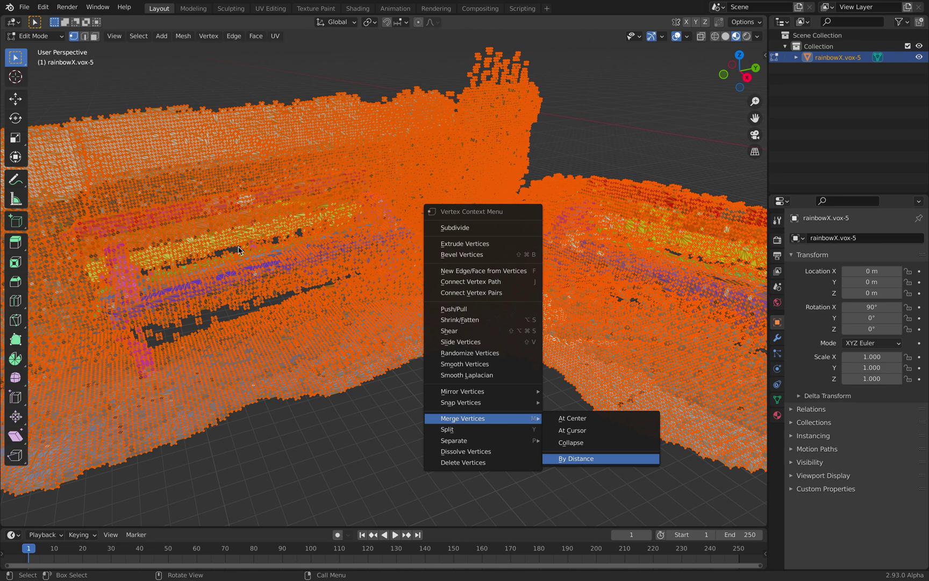
key("Return")
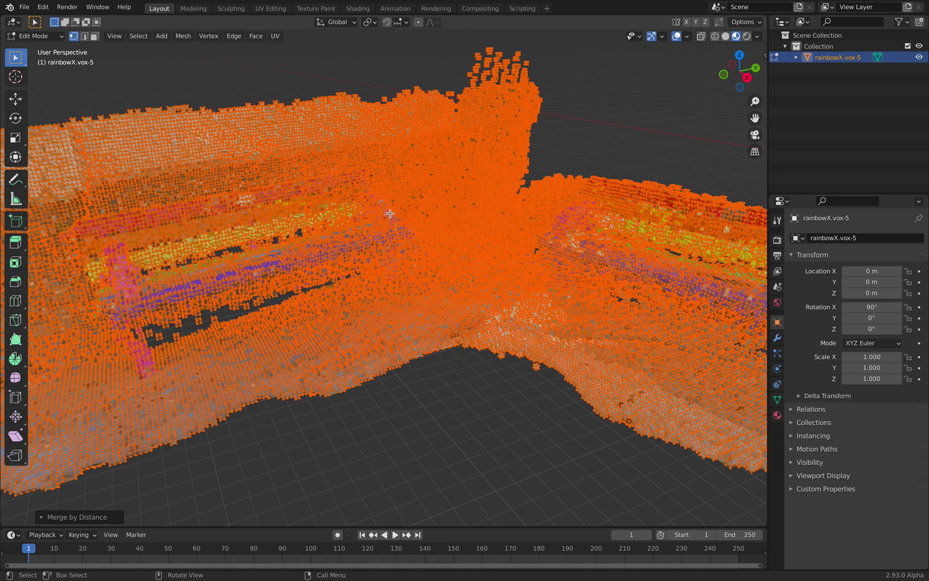
left_click(35, 36)
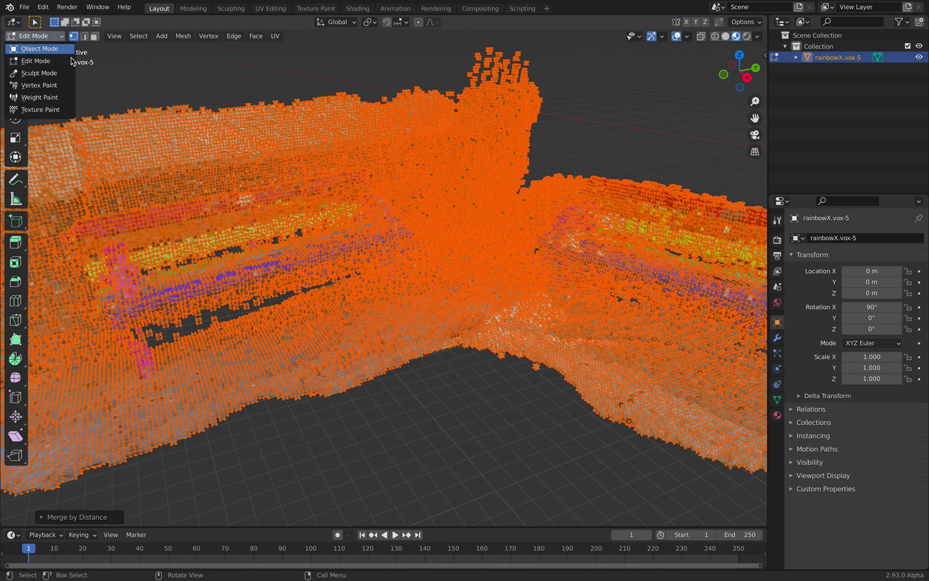
Return rainbowX.vox-5 to Object Mode and uncheck Auto Smooth in its mesh Normals settings
key("Return")
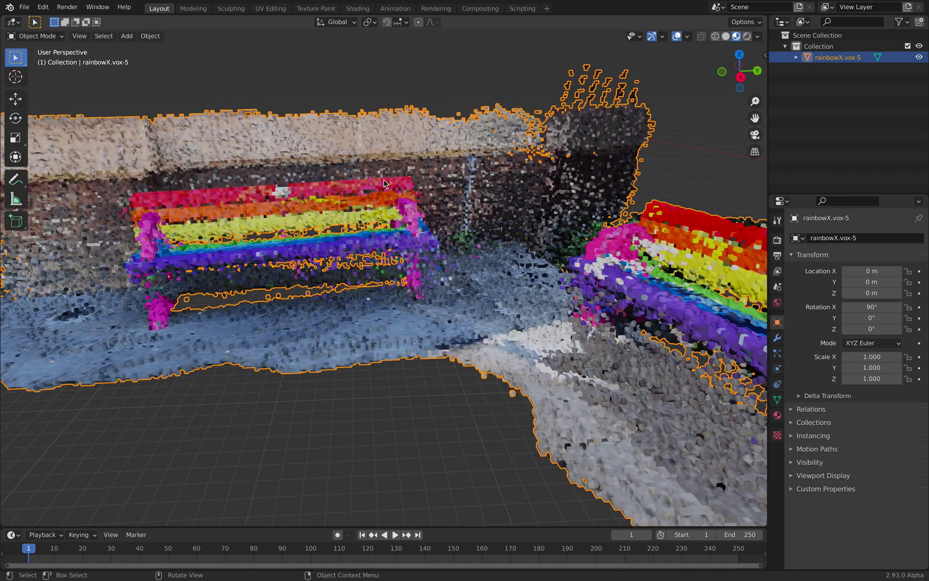
scroll(393, 198, "up", 5)
middle_click_drag(393, 210, 369, 172)
scroll(487, 205, "up", 2)
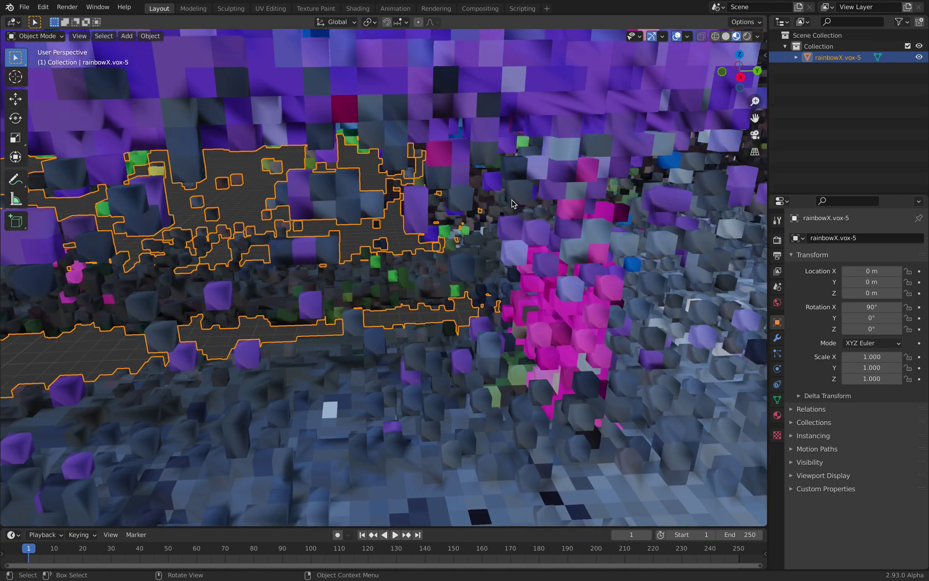
left_click(777, 399)
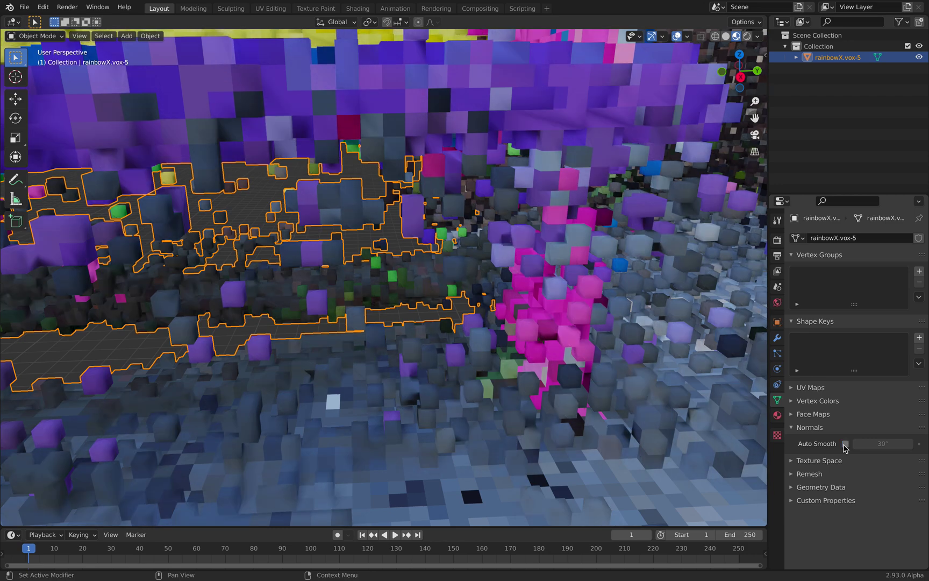
left_click(844, 444)
Deselect the mesh and switch the viewport to Rendered shading
scroll(552, 378, "down", 4)
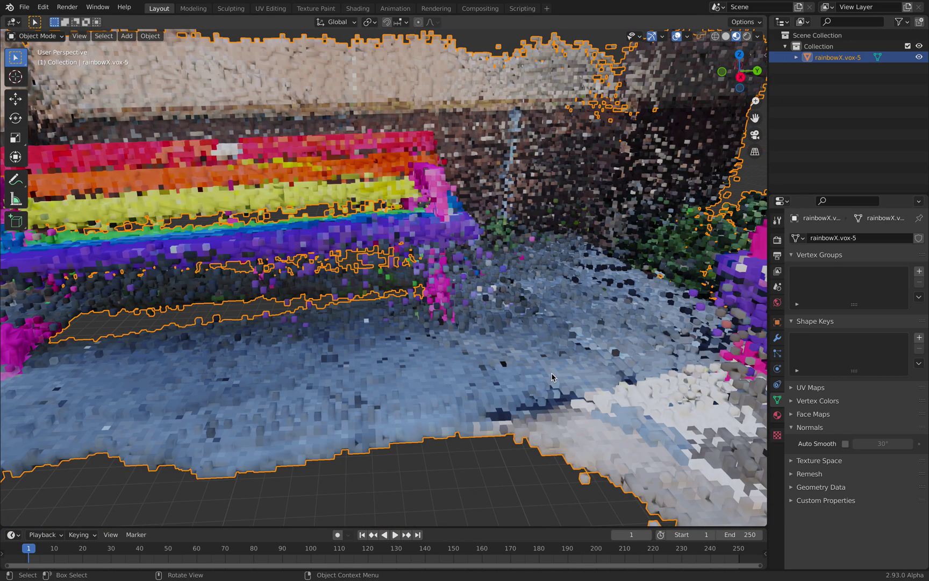
scroll(552, 375, "down", 3)
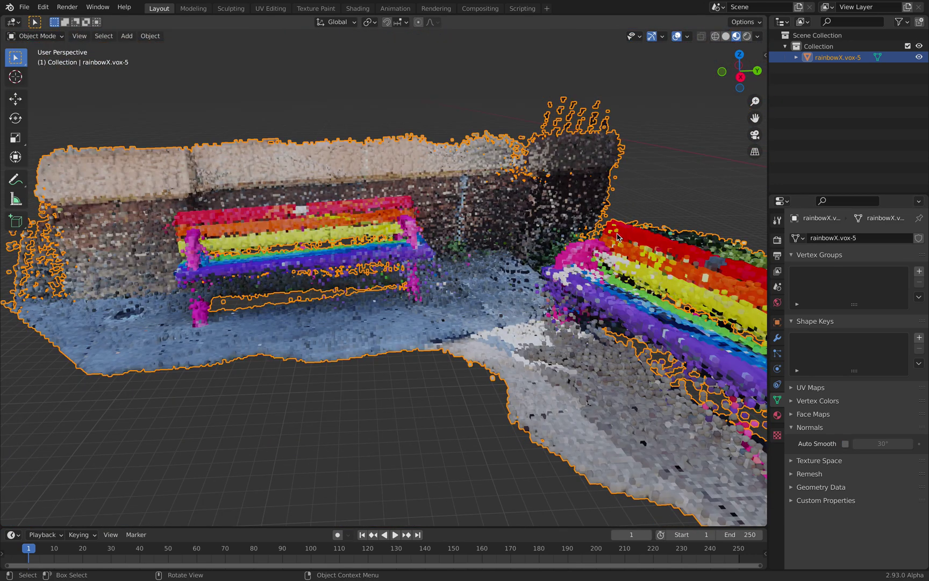
key("alt+a")
middle_click_drag(617, 237, 708, 113)
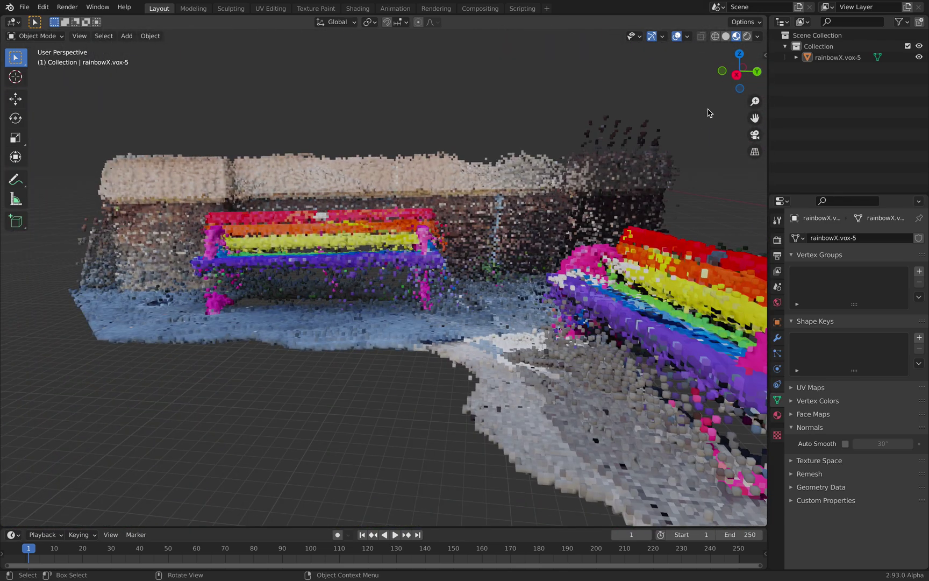
left_click(746, 38)
Add a Sun light and rotate it to an angled lighting direction
key("shift+a")
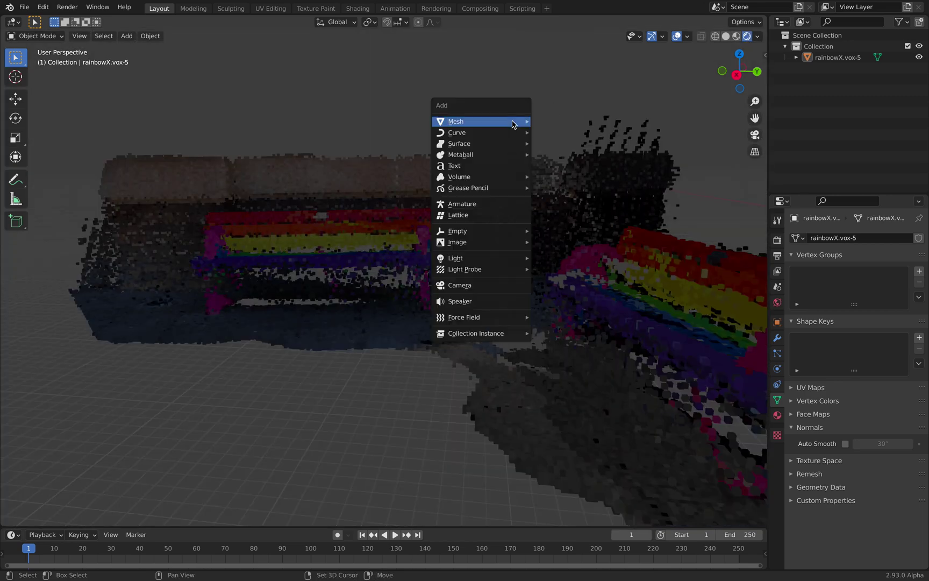
mouse_move(502, 258)
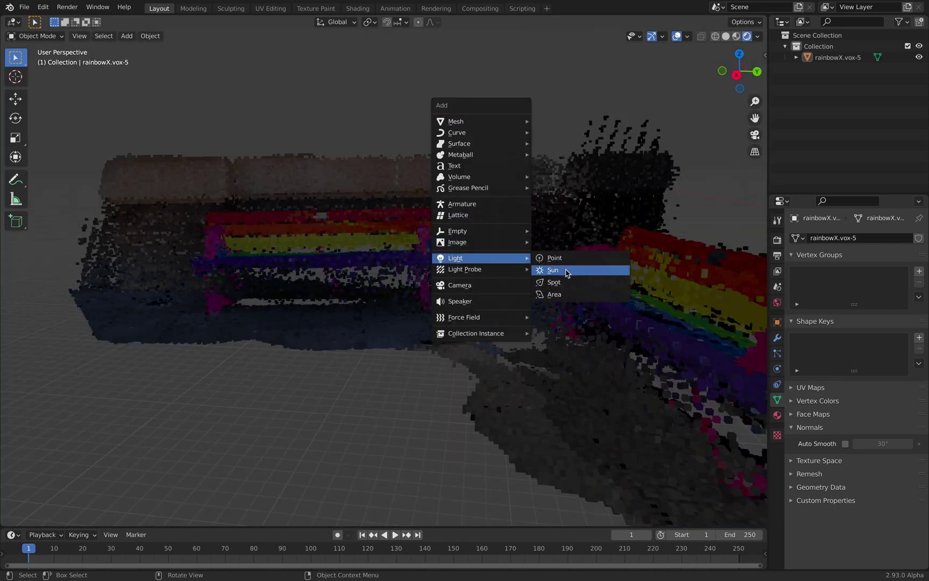
left_click(565, 269)
key("r")
key("r")
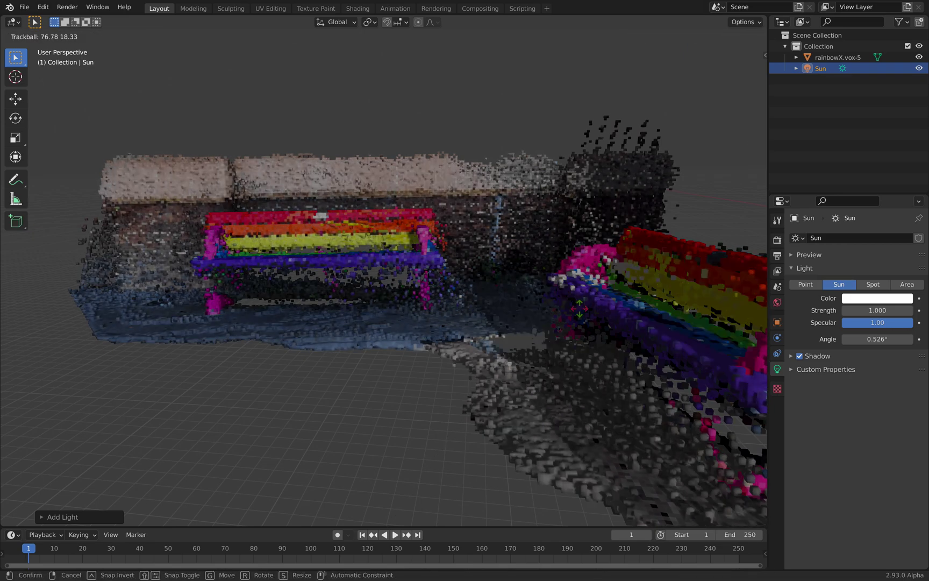
left_click(576, 298)
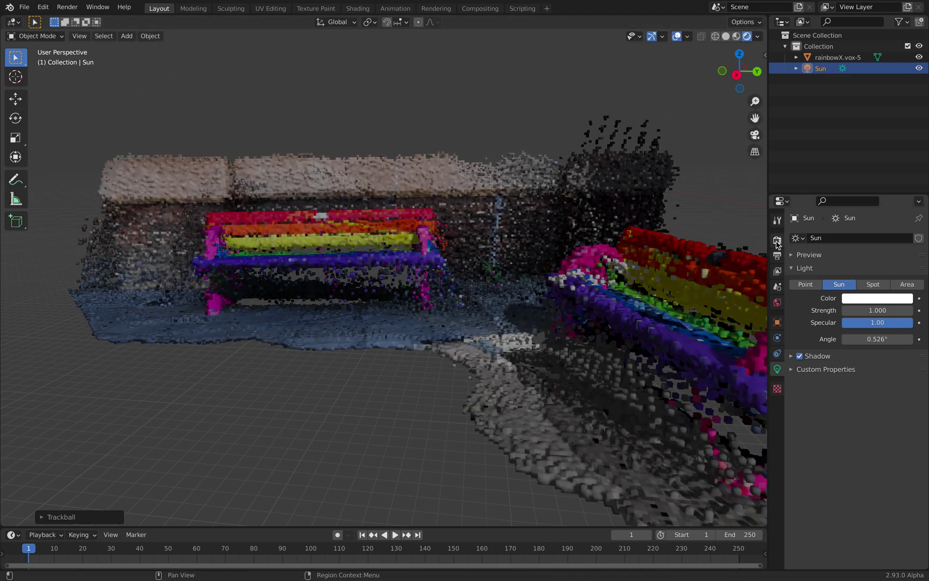
Set the render engine to Cycles in the Render Properties
left_click(778, 242)
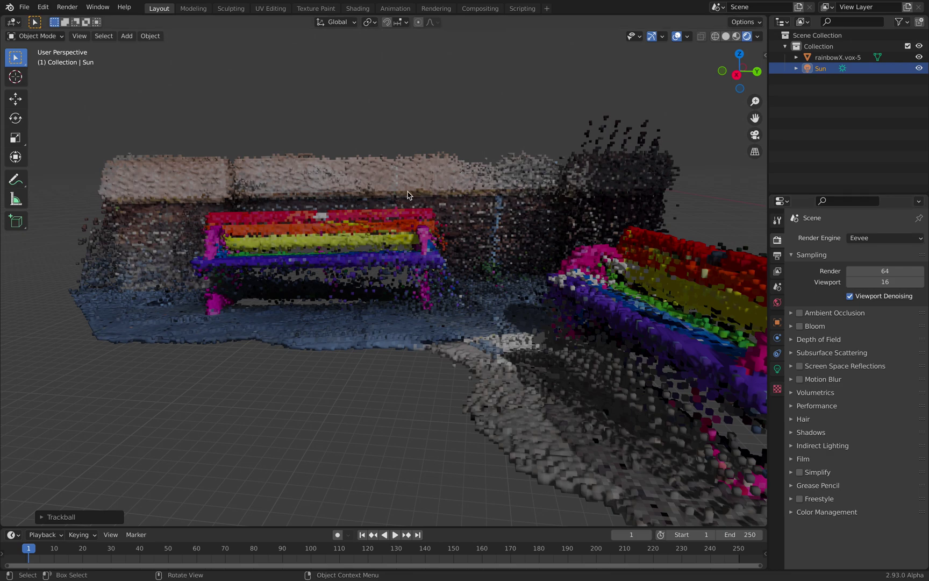
left_click(864, 239)
left_click(860, 275)
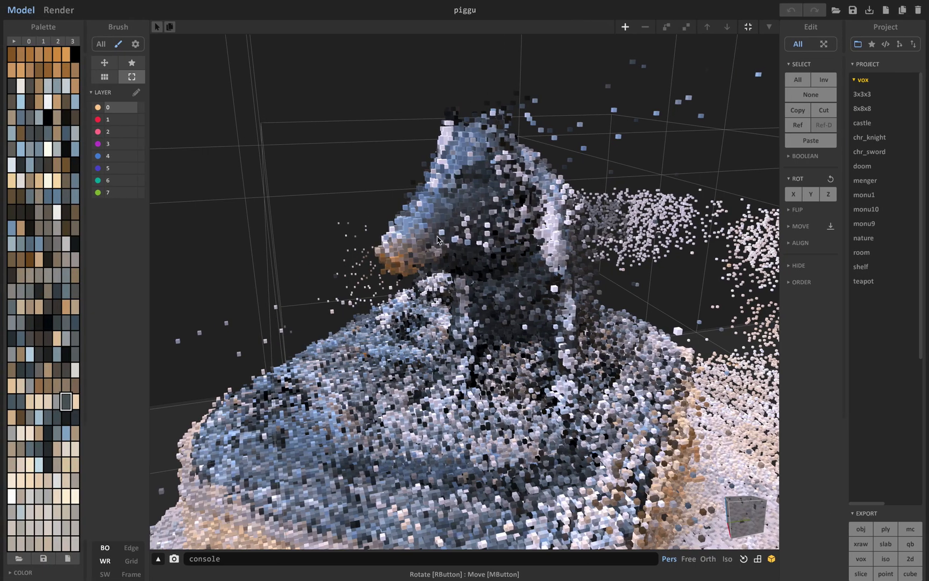
Orbit and zoom around the piggu pig statue to view its head from several angles
right_click_drag(437, 239, 457, 299)
scroll(586, 298, "up", 5)
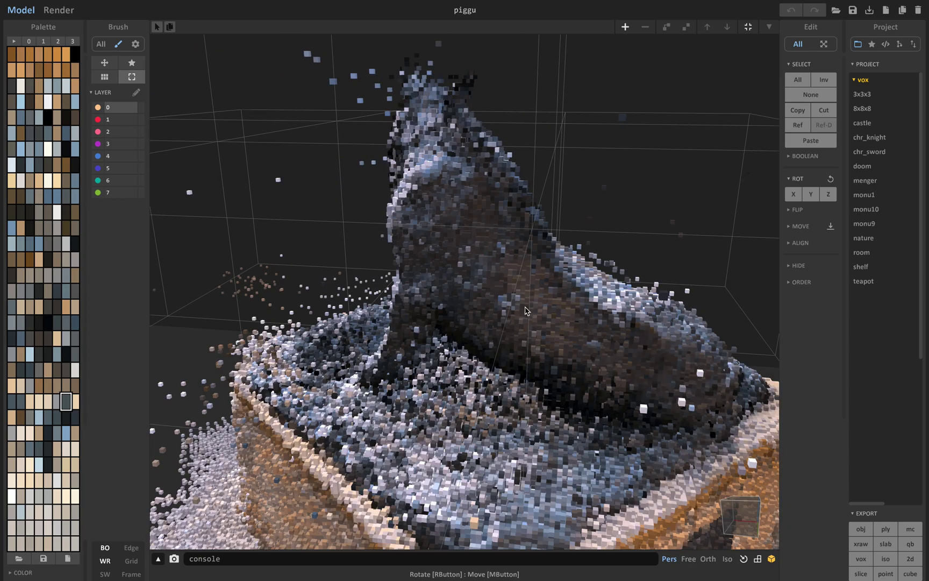
right_click_drag(525, 310, 549, 293)
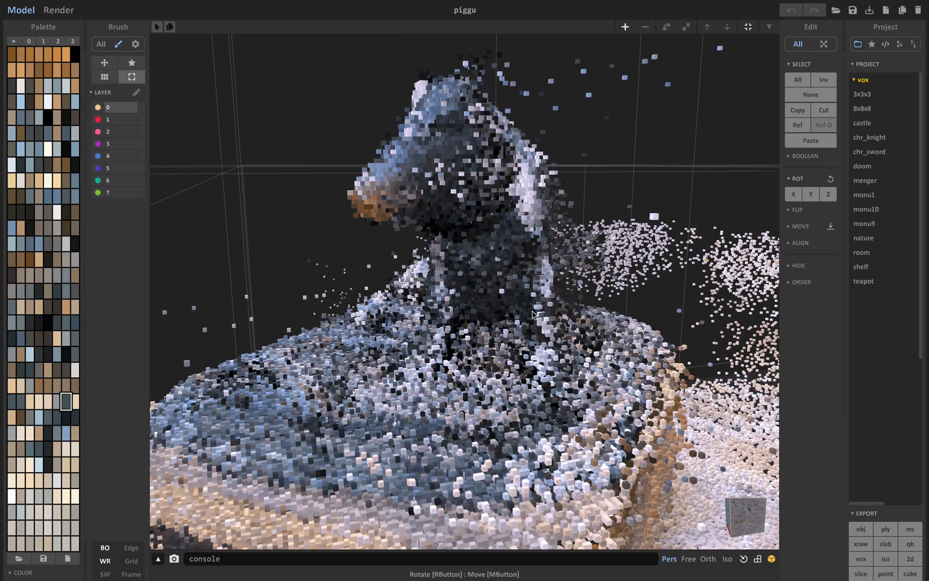
right_click_drag(534, 314, 558, 310)
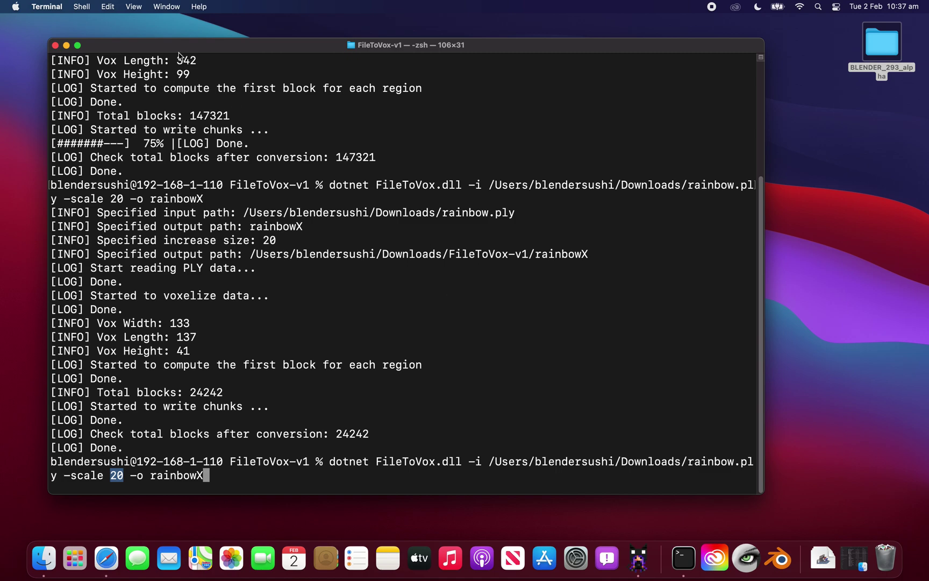
Recall the scale-20 rainbowX FileToVox dotnet command and highlight its arguments in a widened window
left_click_drag(180, 51, 196, 49)
scroll(355, 223, "up", 4)
scroll(354, 223, "down", 4)
key("Up")
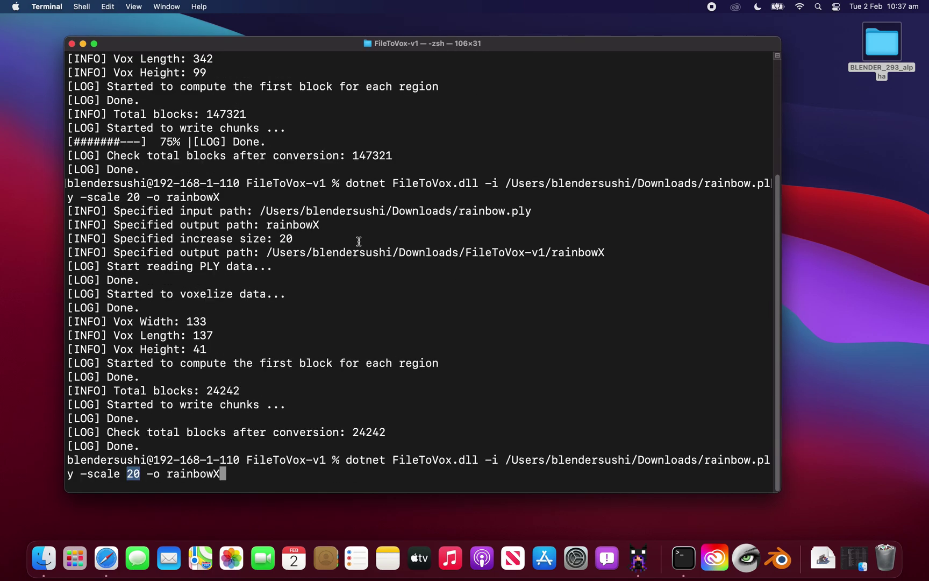
left_click_drag(394, 459, 701, 474)
left_click_drag(779, 468, 815, 459)
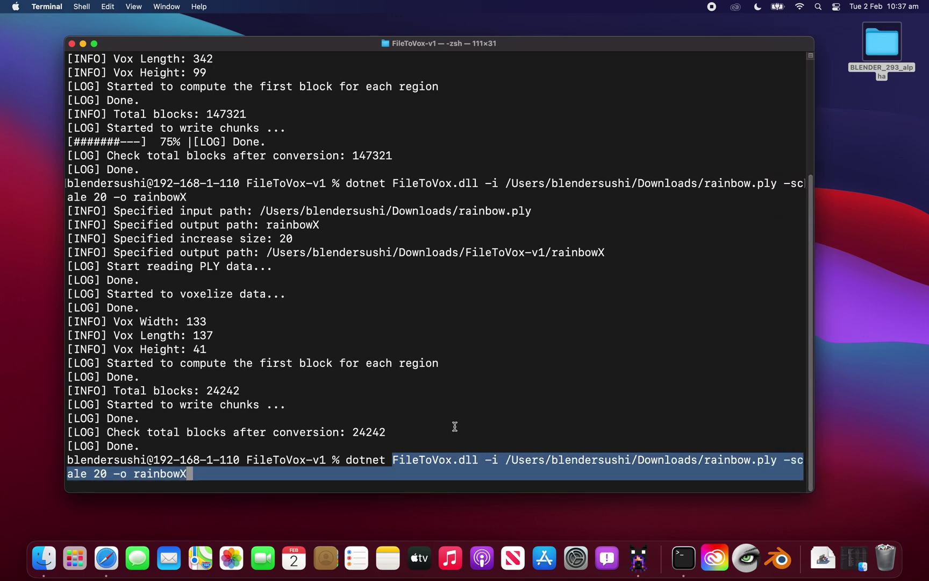
left_click(393, 383)
Close the Terminal window and quit Terminal
scroll(393, 382, "up", 4)
scroll(320, 285, "down", 4)
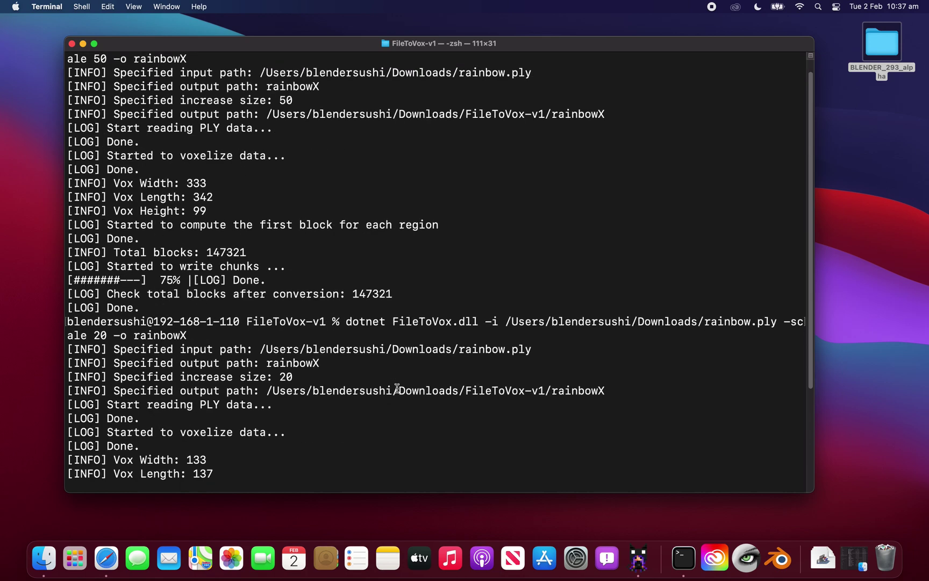
left_click(72, 44)
left_click(61, 8)
left_click(74, 131)
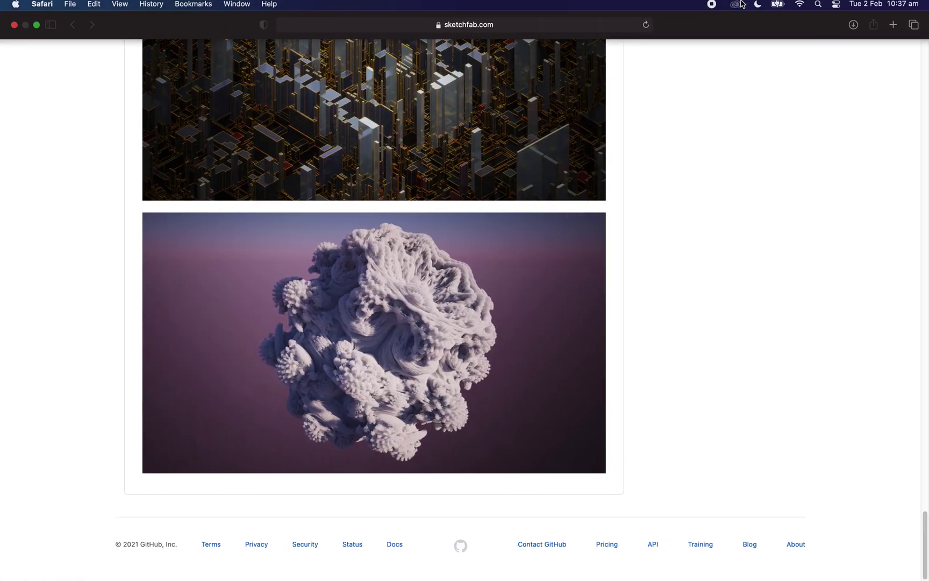
Scroll up to the Zarbuz/FileToVox repository header with its file list and v1.11 release
scroll(924, 203, "up", 20)
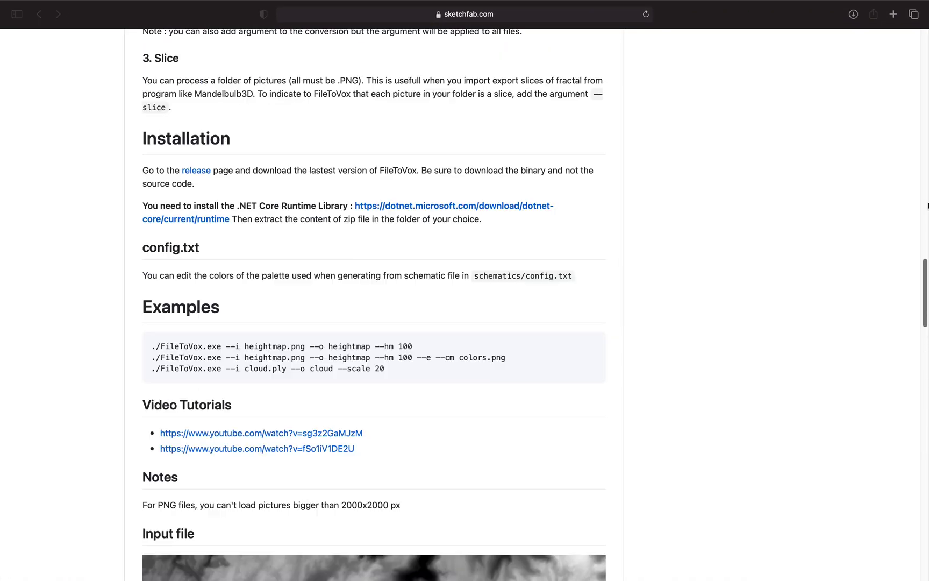
scroll(927, 206, "up", 15)
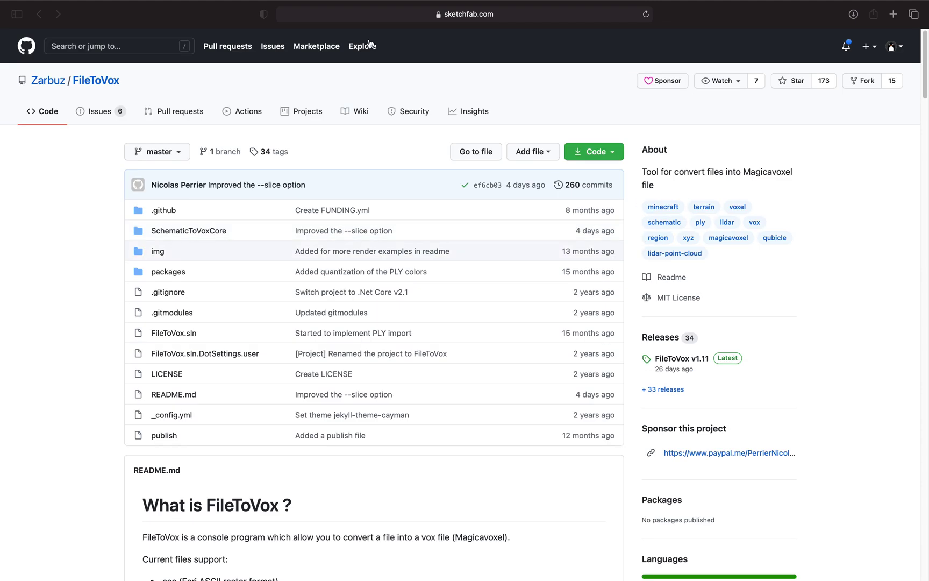